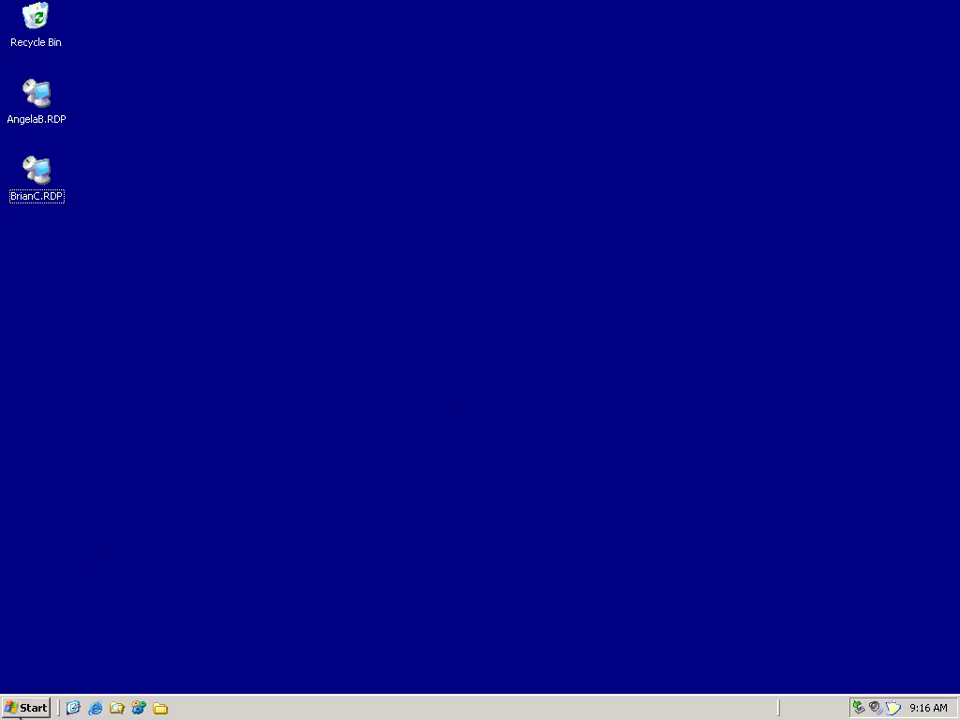
Open the Create Site Collection page in SharePoint 3.0 Central Administration
left_click(33, 704)
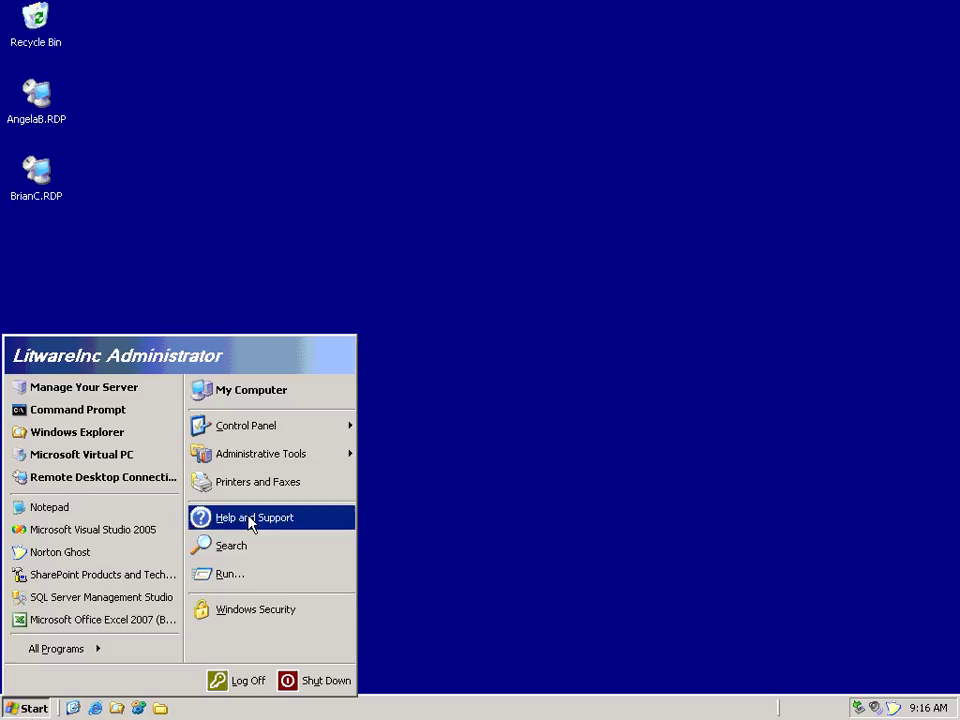
mouse_move(299, 466)
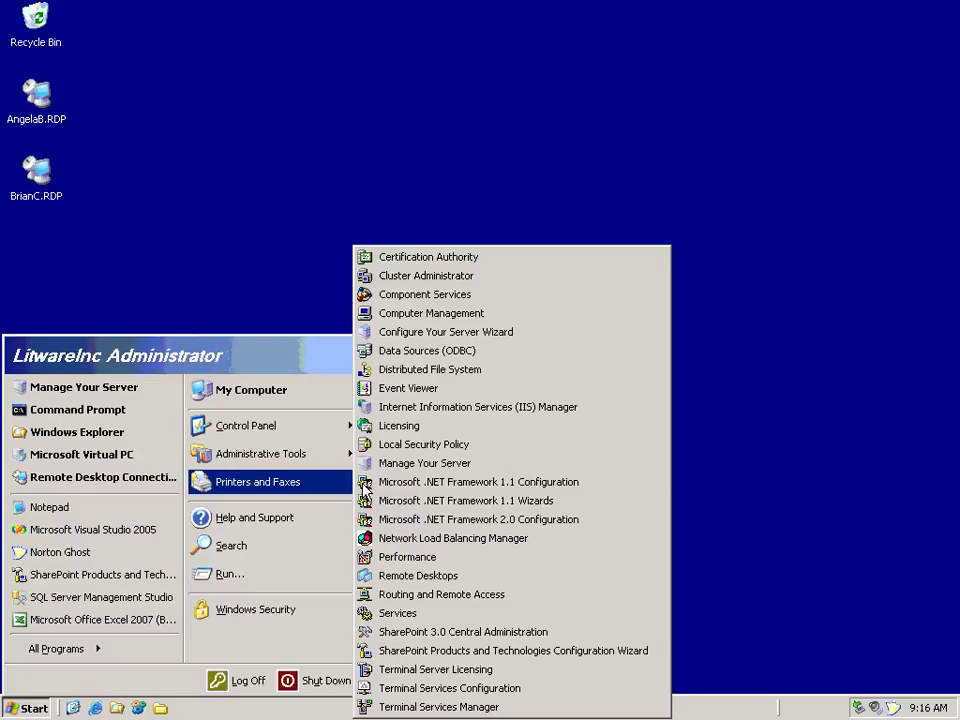
left_click(435, 632)
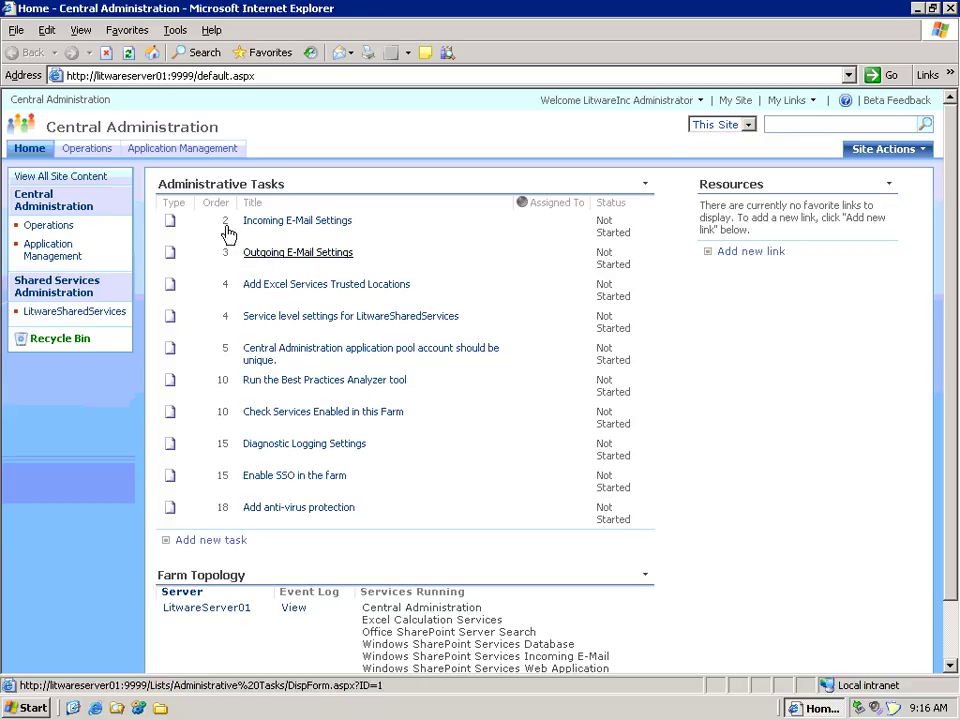
left_click(176, 157)
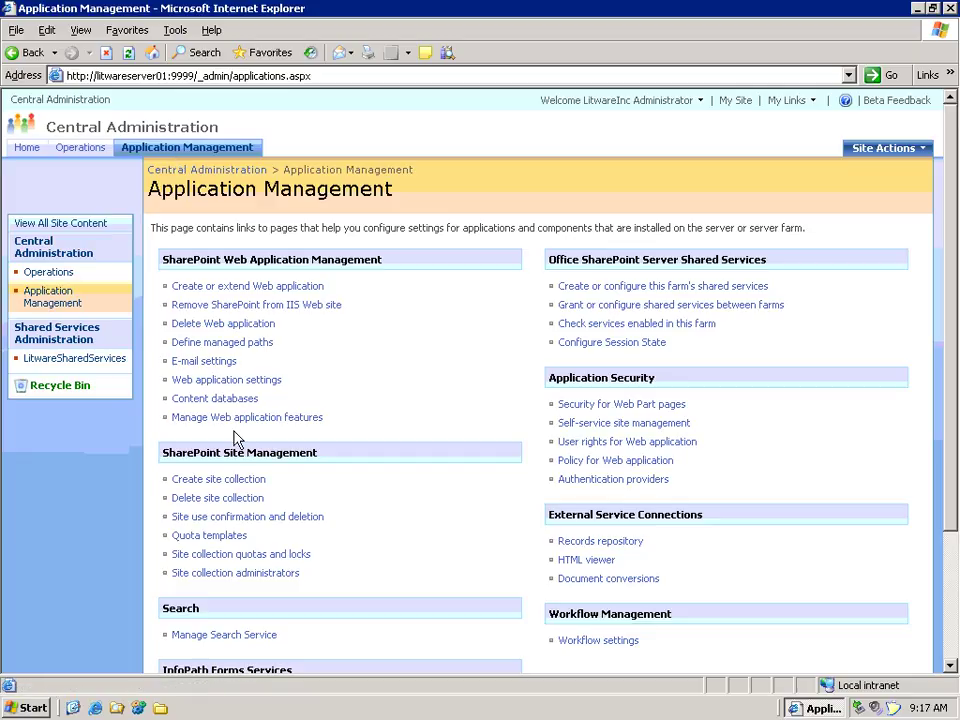
left_click(240, 484)
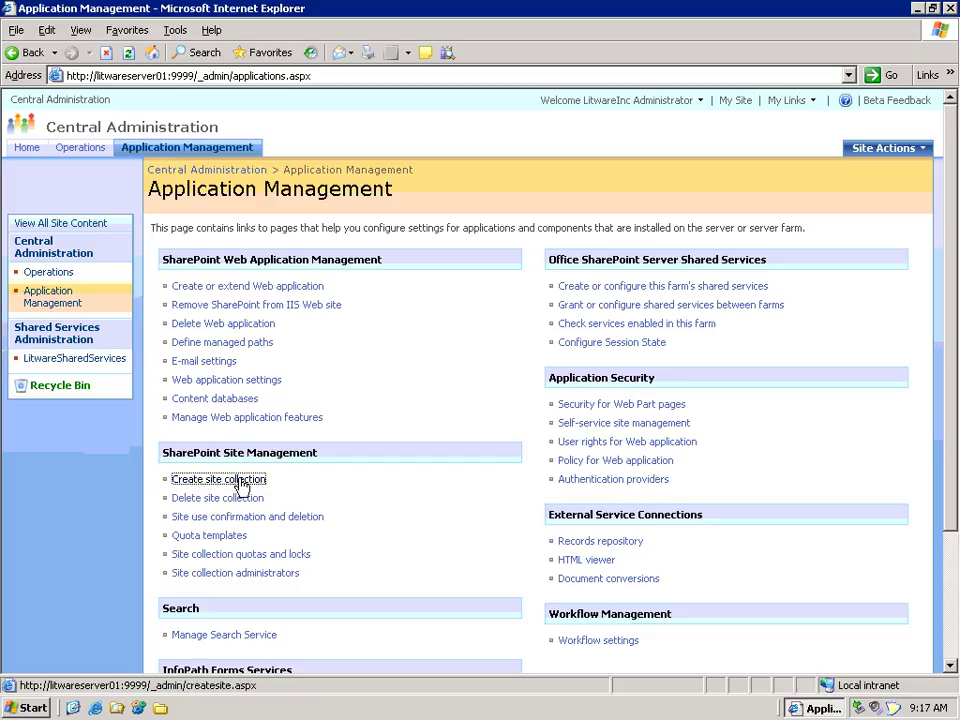
Title the new site collection Litware1 and use Litware1 as its URL name under the sites path
left_click(591, 366)
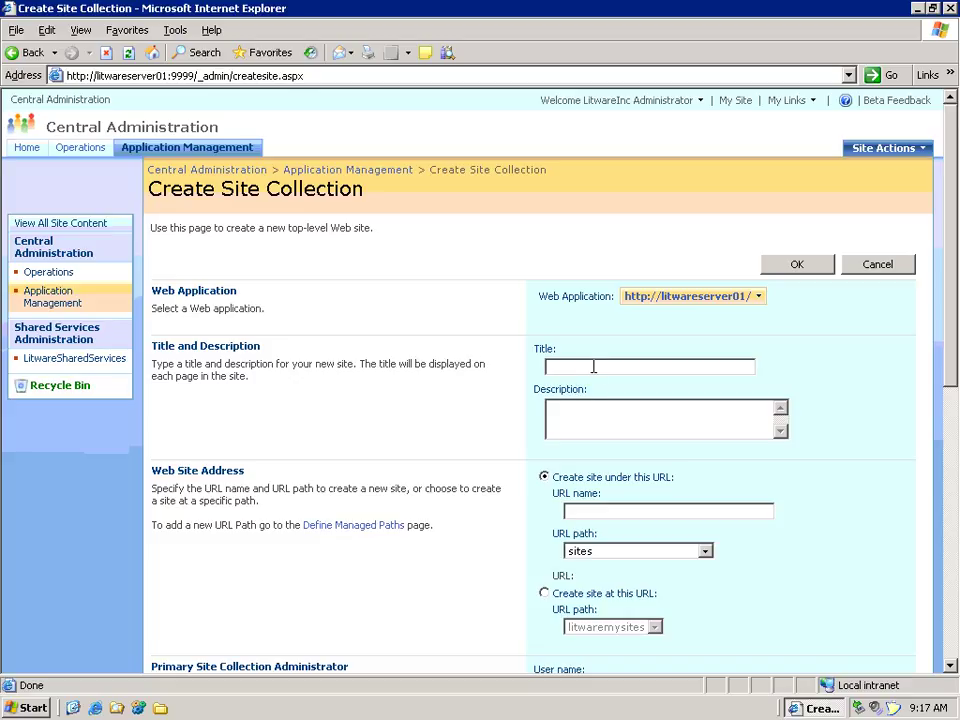
type("Litware1")
double_click(594, 366)
key("ctrl+c")
key("Tab")
key("Tab")
key("Tab")
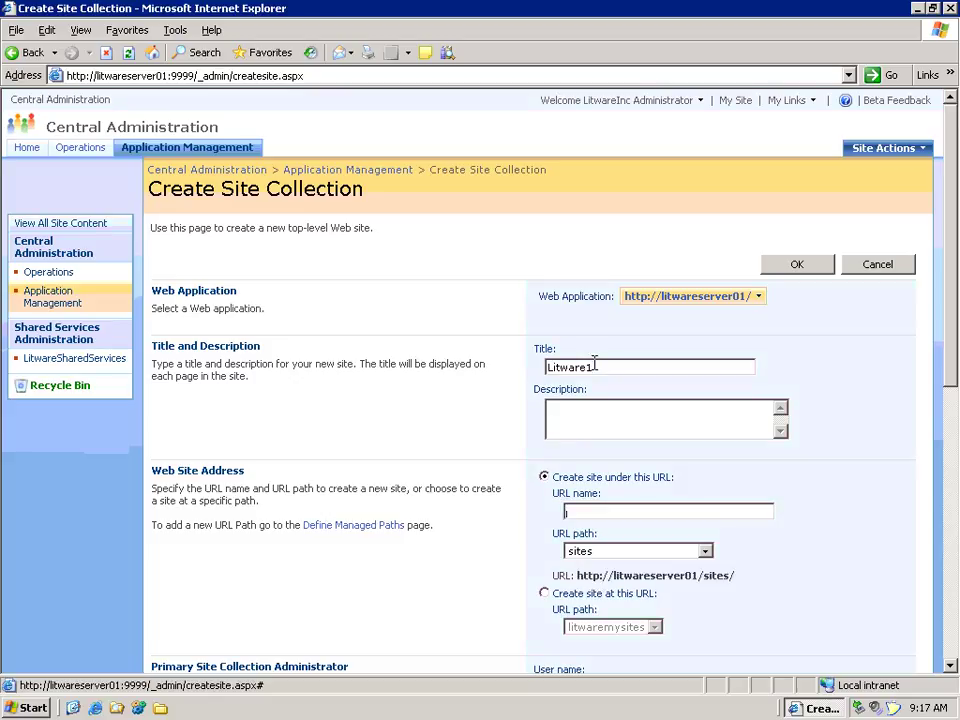
key("ctrl+v")
Set litwareinc\administrator as the primary site collection administrator and validate the account name
scroll(596, 368, "down", 1)
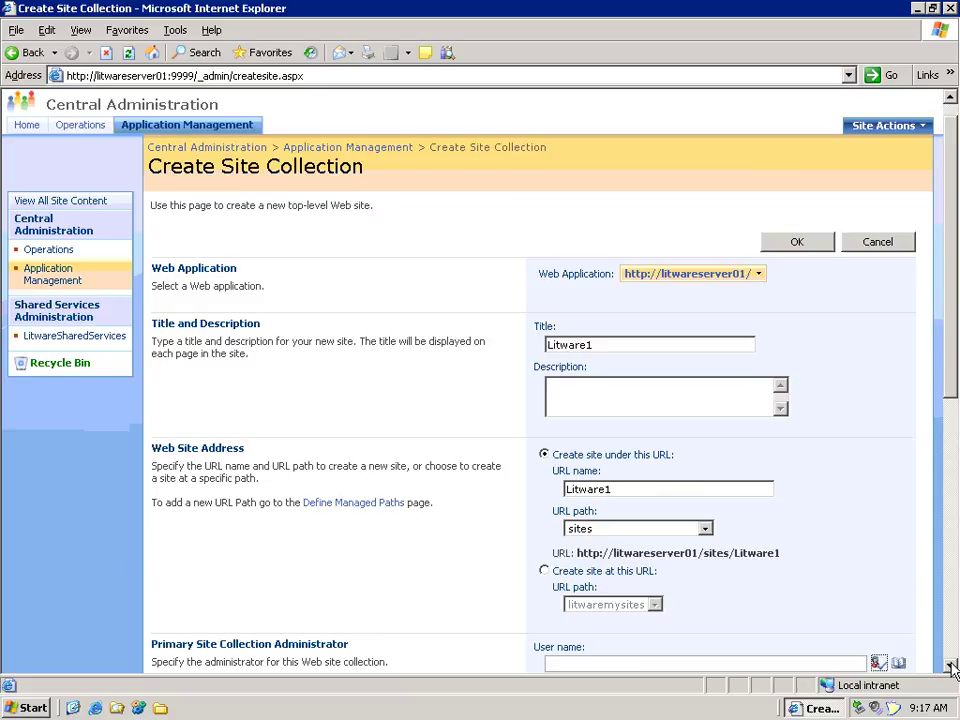
scroll(951, 667, "down", 8)
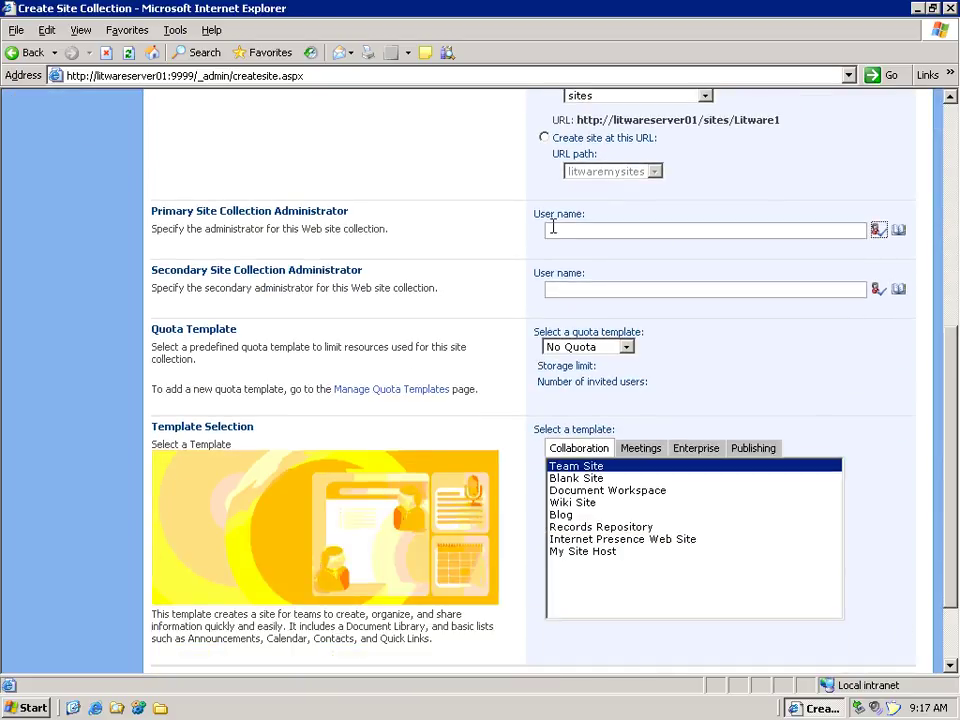
left_click(556, 229)
type("li")
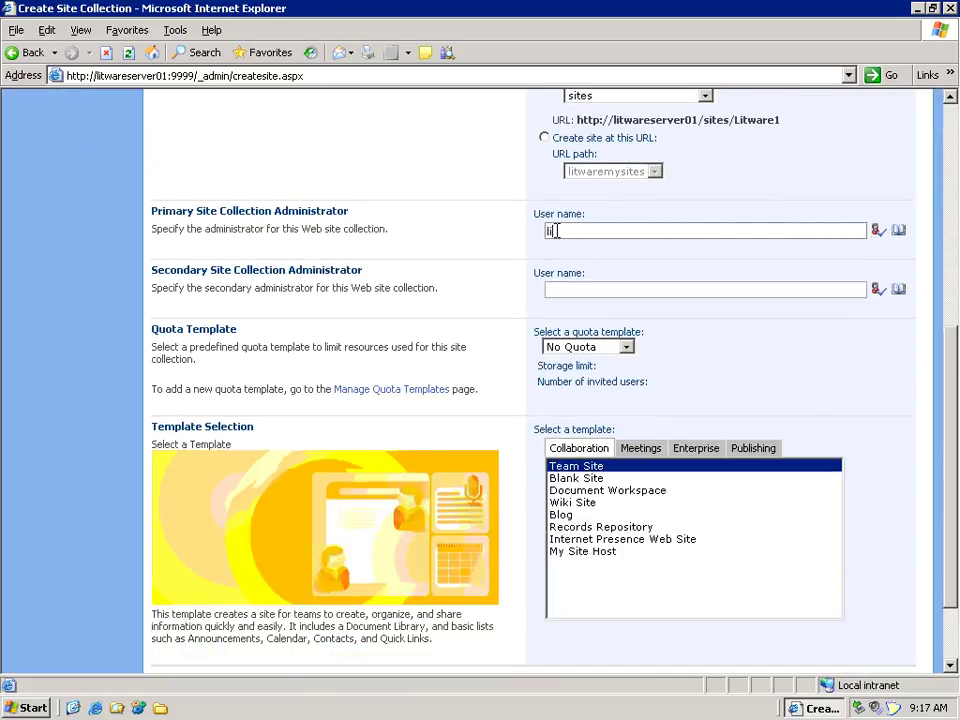
type("twareinc\\admini")
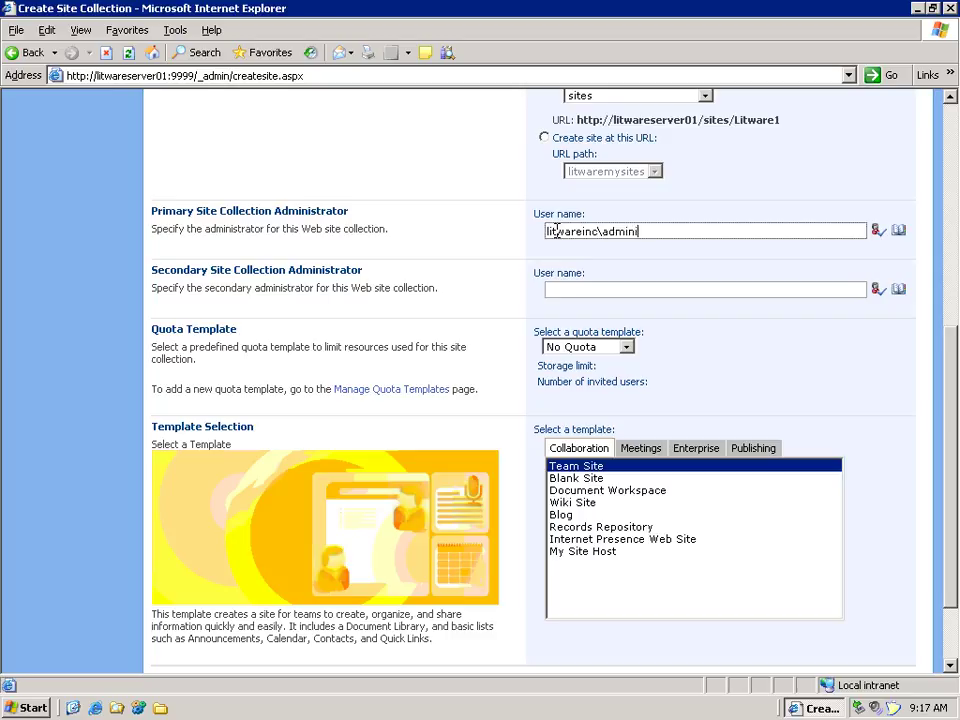
type("strator")
left_click(878, 232)
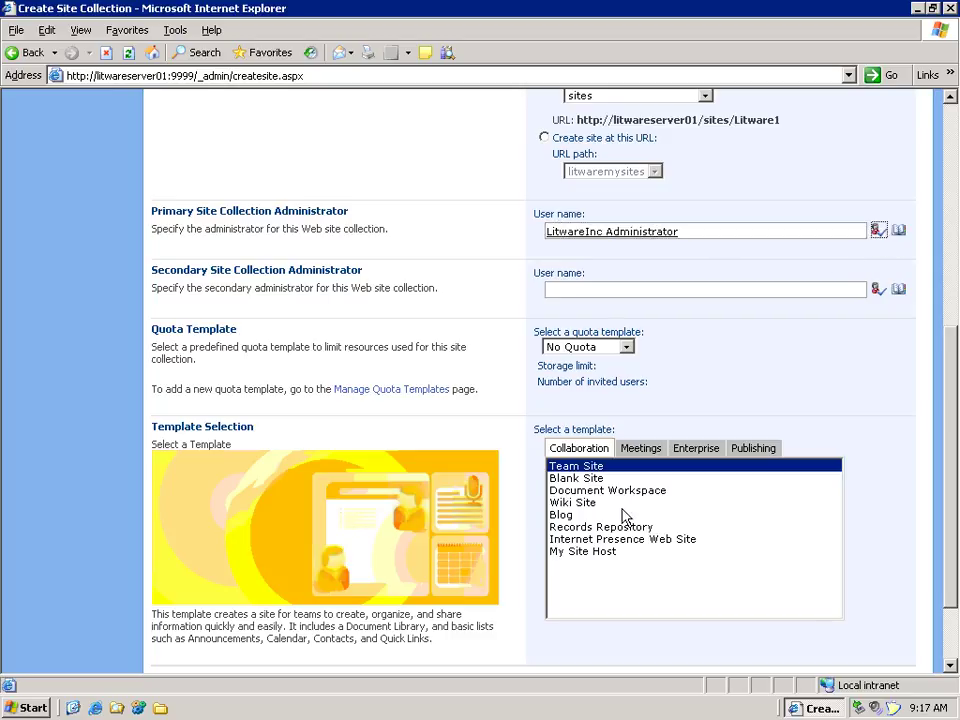
Choose the Blank Site template and create the site collection
left_click(590, 479)
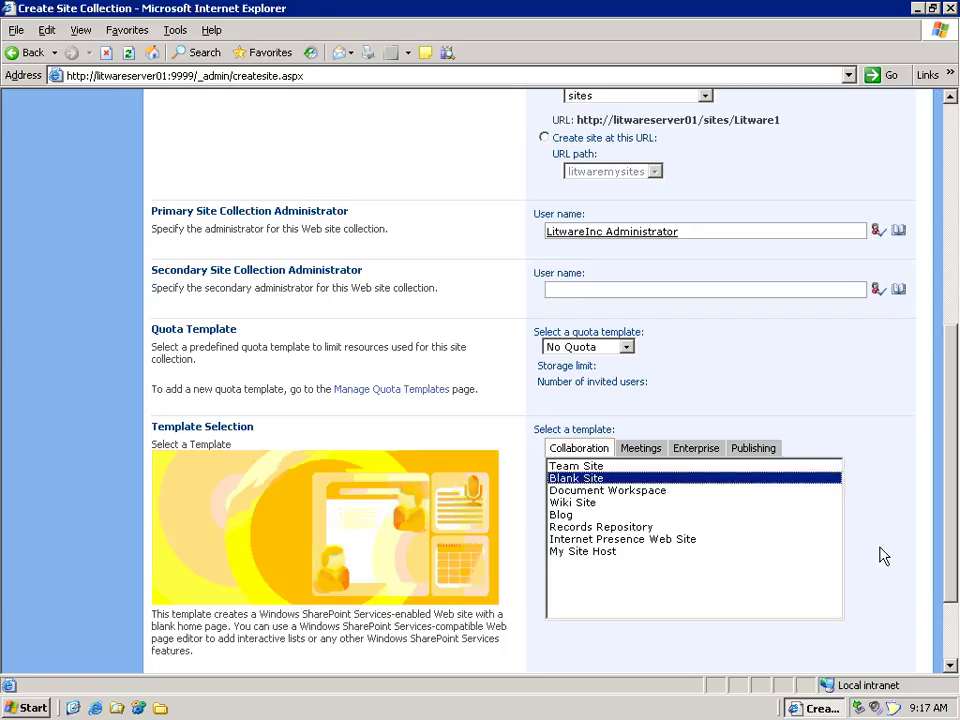
left_click(950, 667)
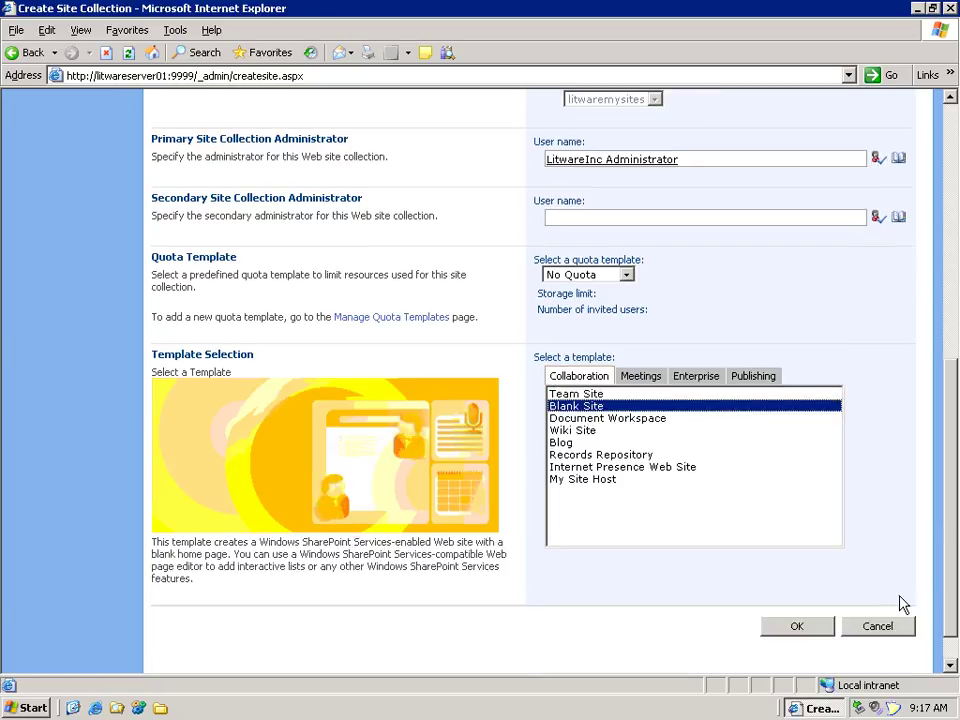
left_click(797, 628)
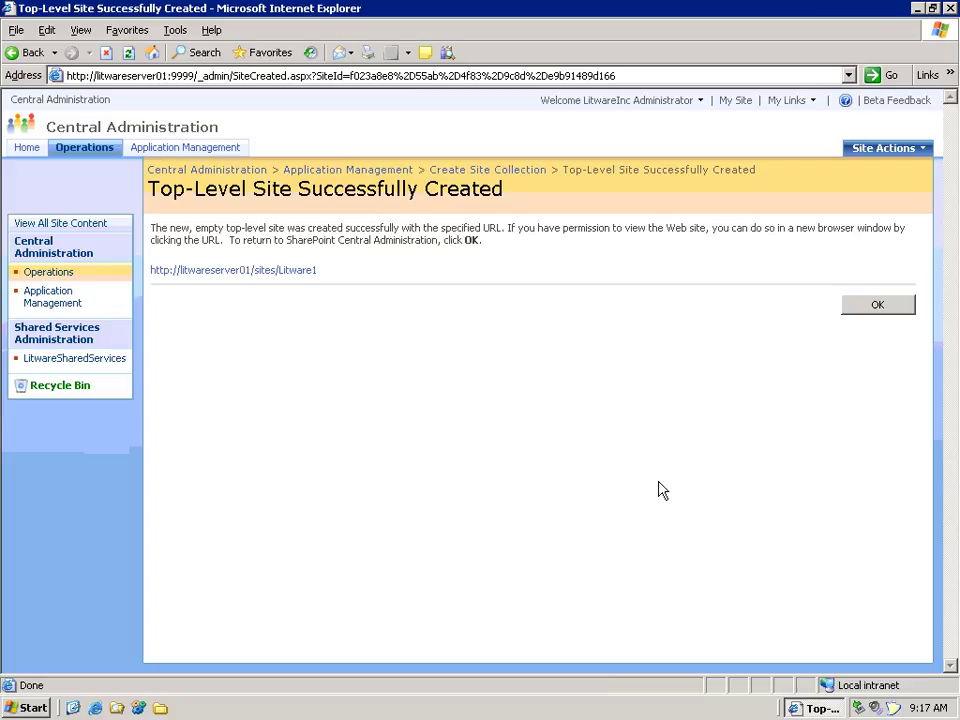
Open the new Litware1 site and start creating a document library in it
left_click(270, 270)
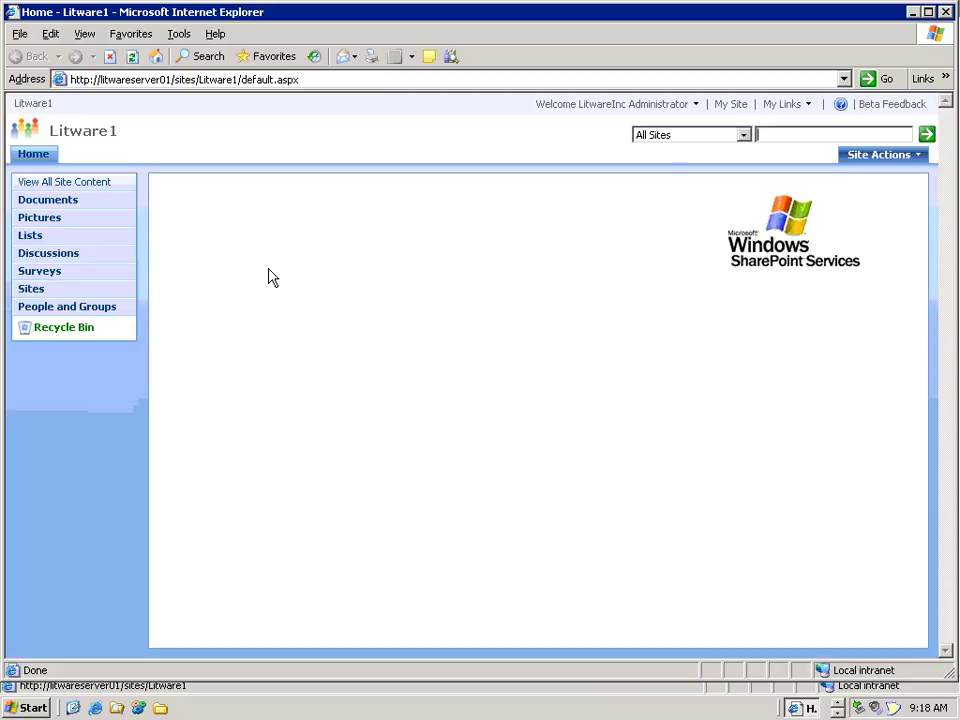
left_click(918, 156)
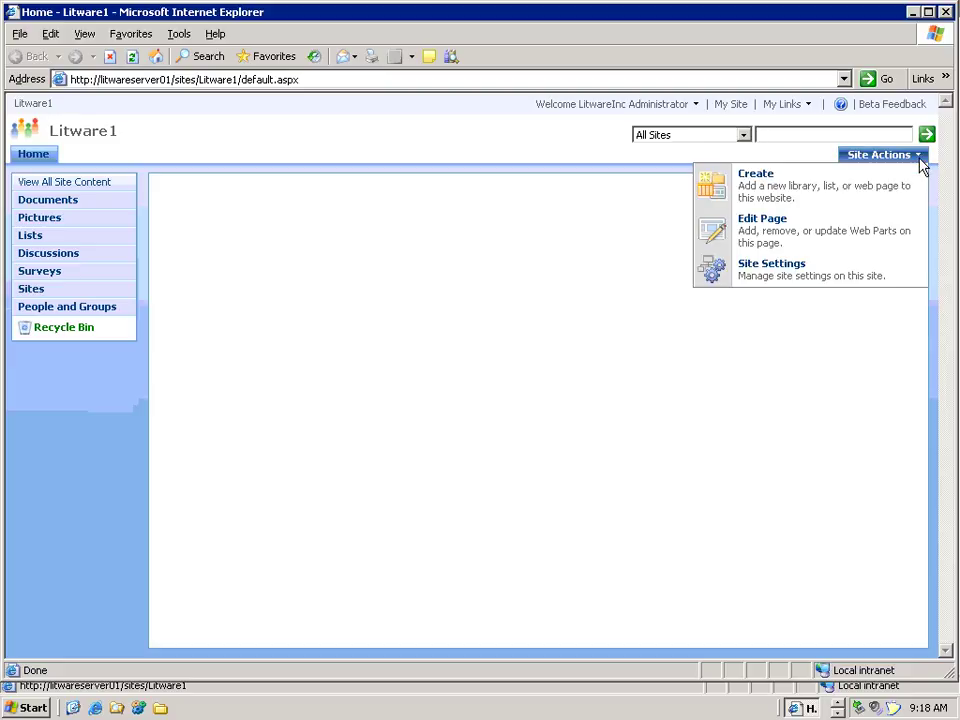
left_click(845, 188)
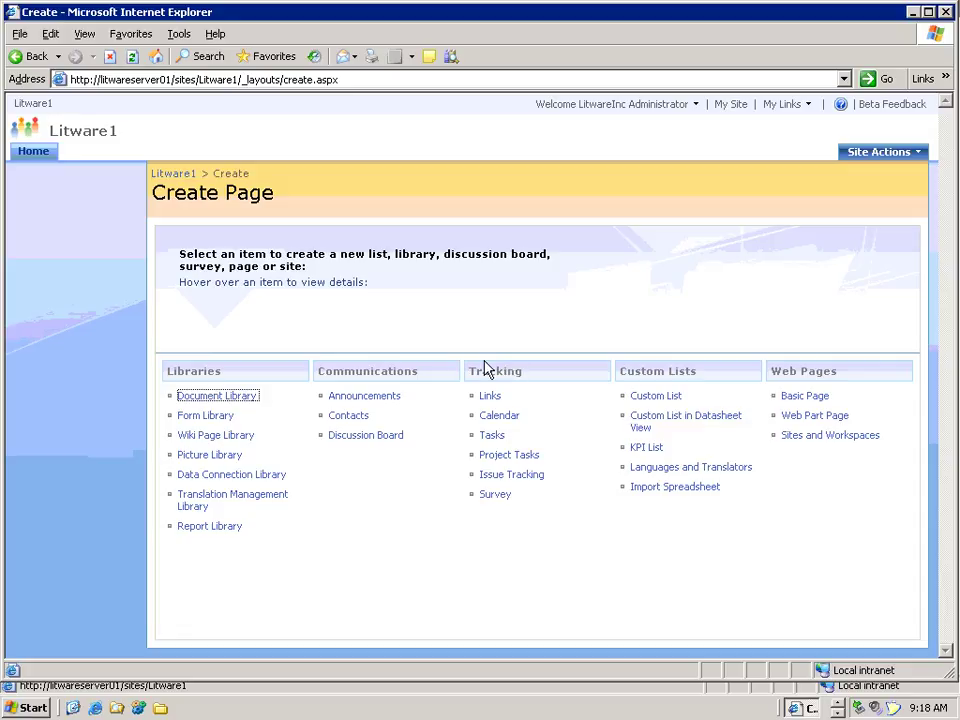
mouse_move(235, 417)
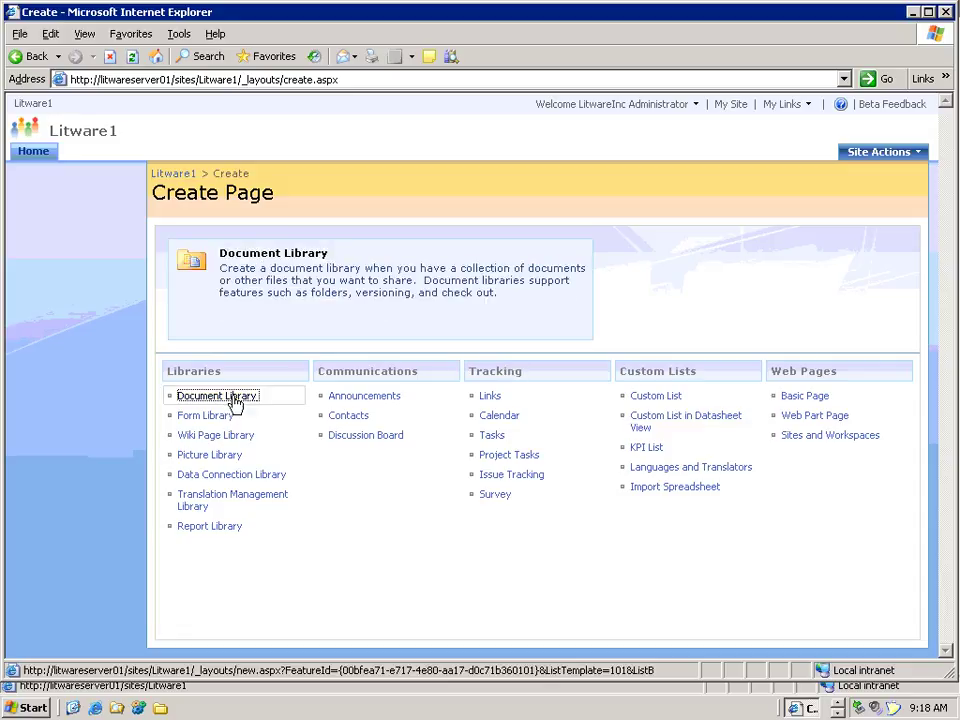
left_click(235, 401)
Name the library Spreadsheets, set its document template to Microsoft Office Excel spreadsheet, and create it
type("S")
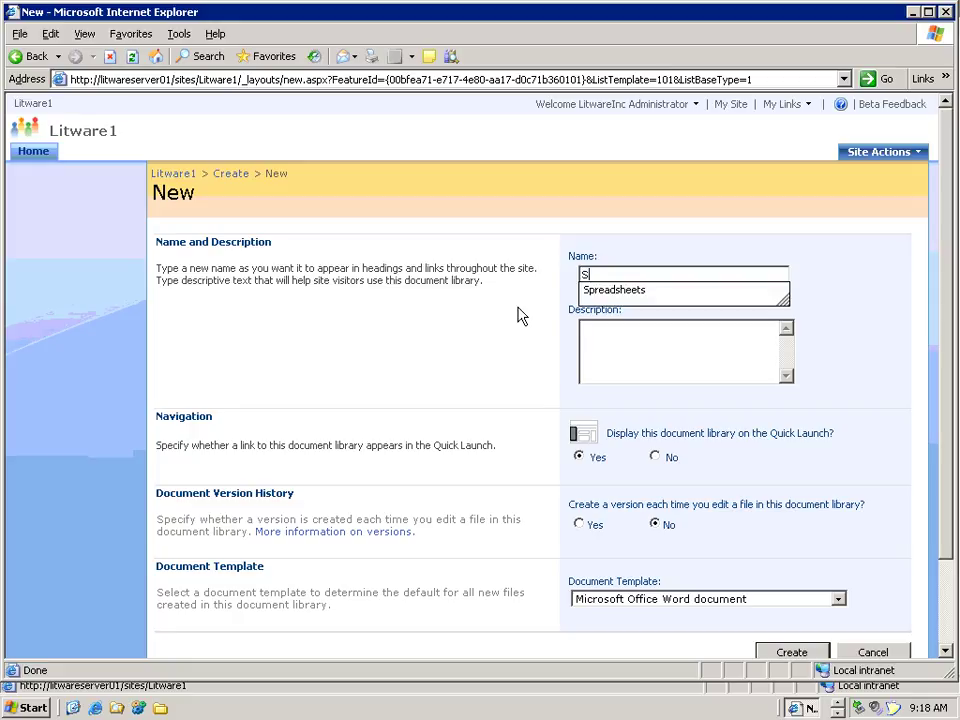
key("Down")
key("Tab")
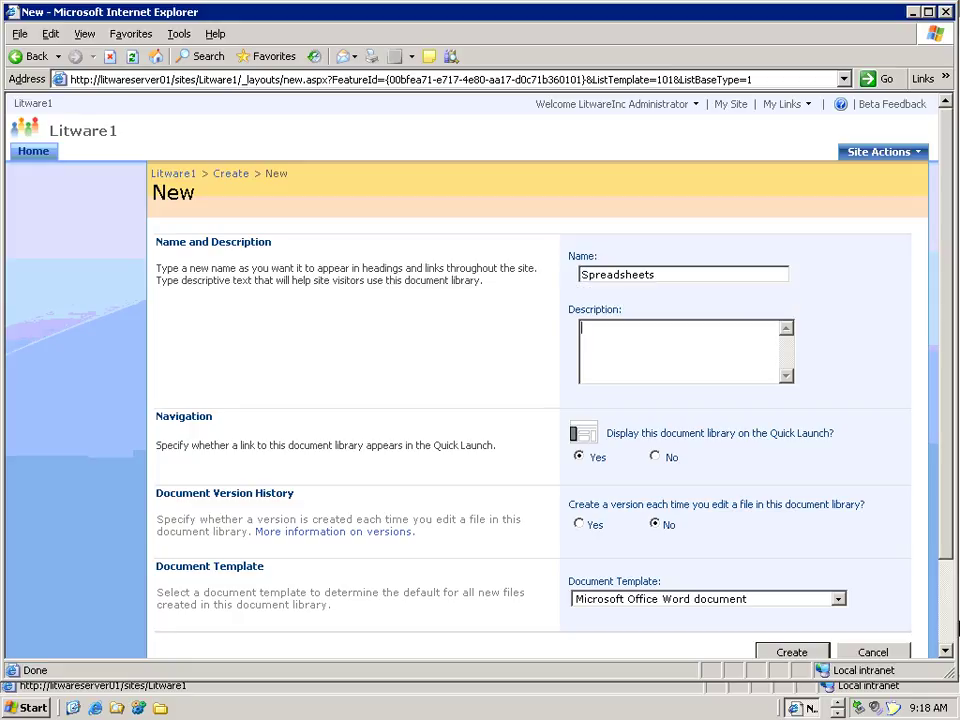
left_click(838, 599)
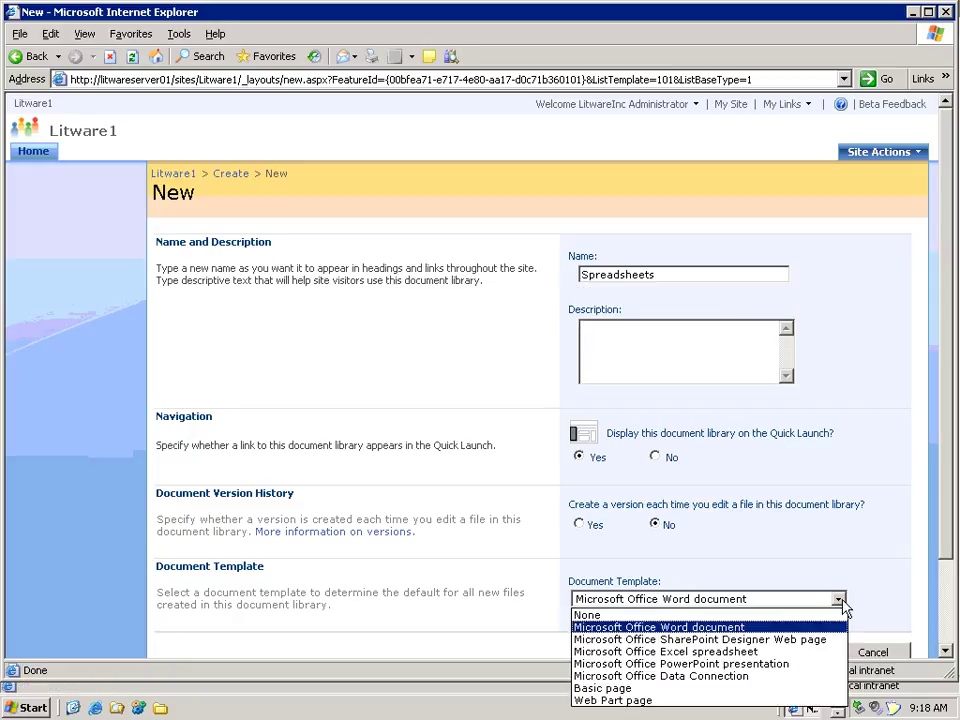
left_click(796, 653)
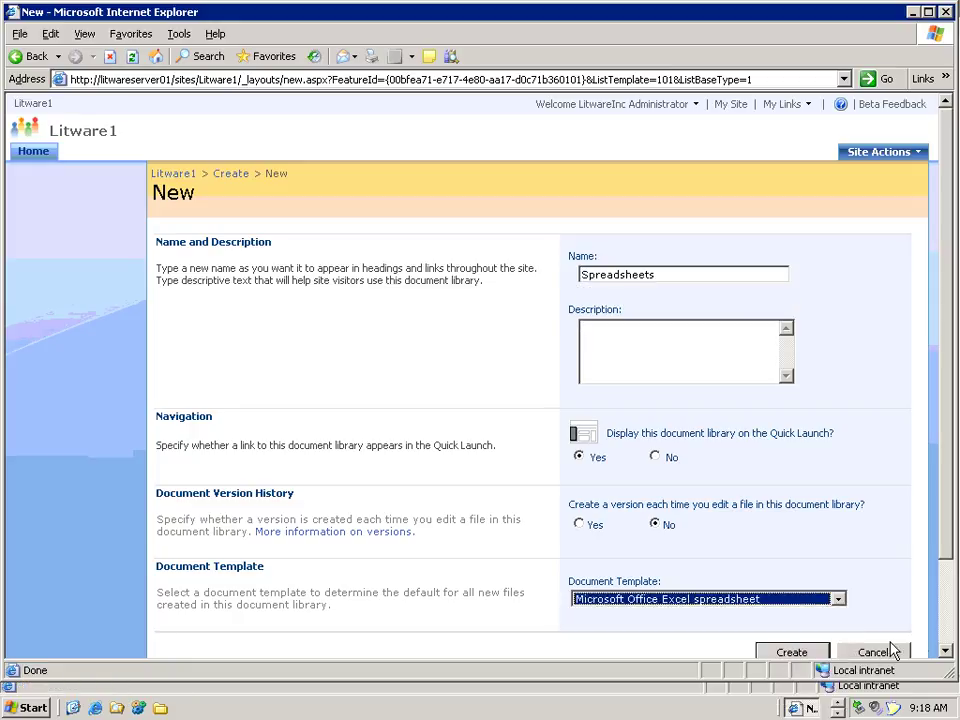
left_click(945, 651)
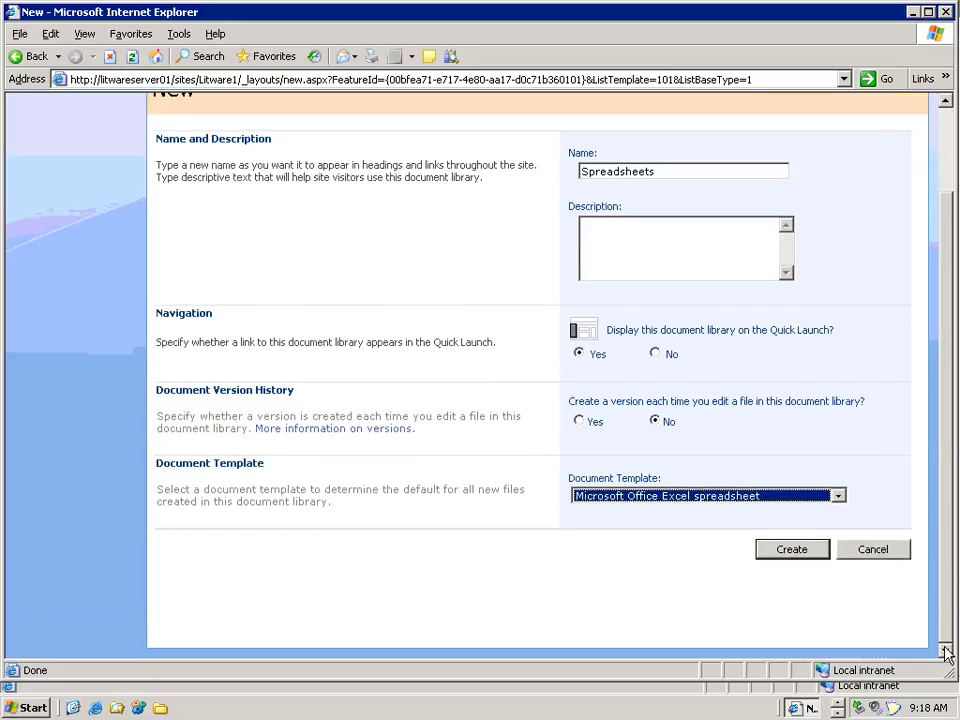
left_click(791, 558)
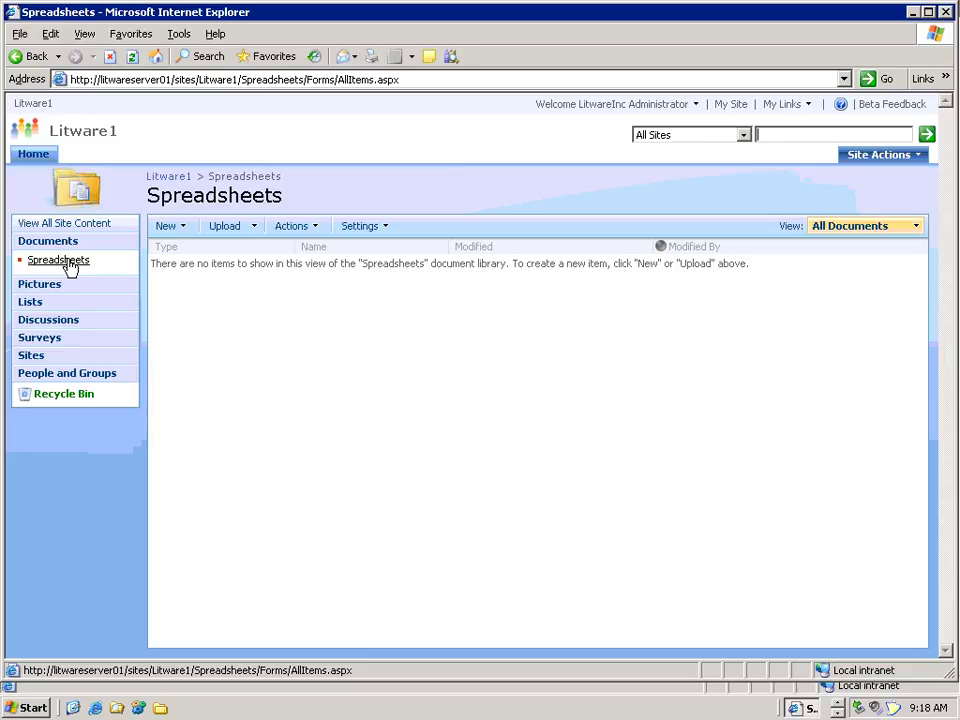
left_click(302, 79)
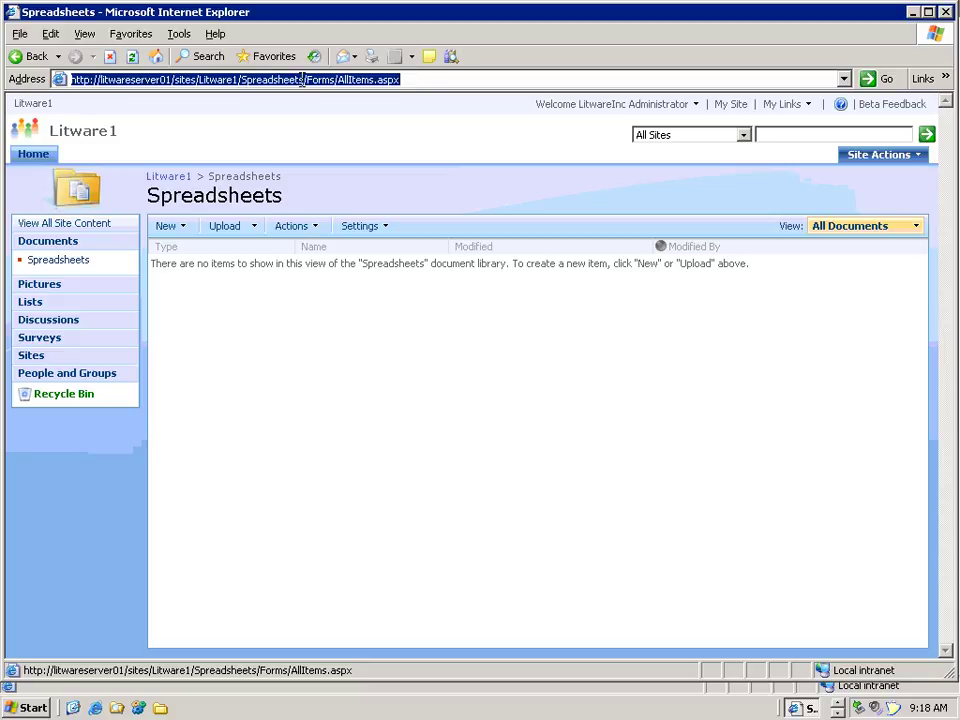
left_click(302, 79)
left_click_drag(302, 79, 18, 79)
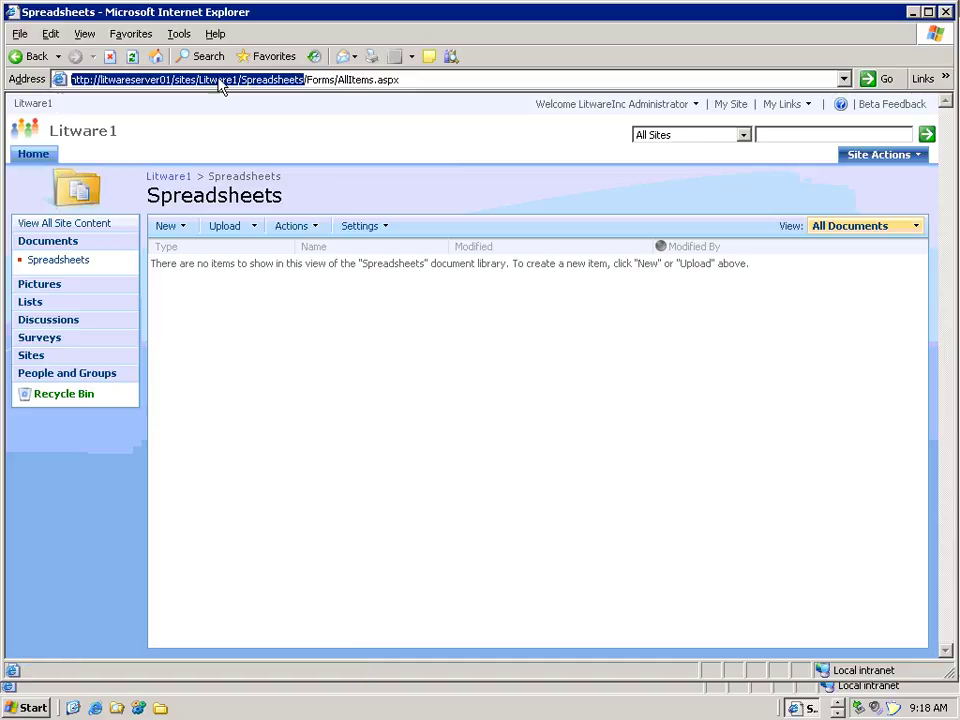
Switch back to Central Administration and check Excel Calculation Services among the services on LitwareServer01
key("alt+Tab")
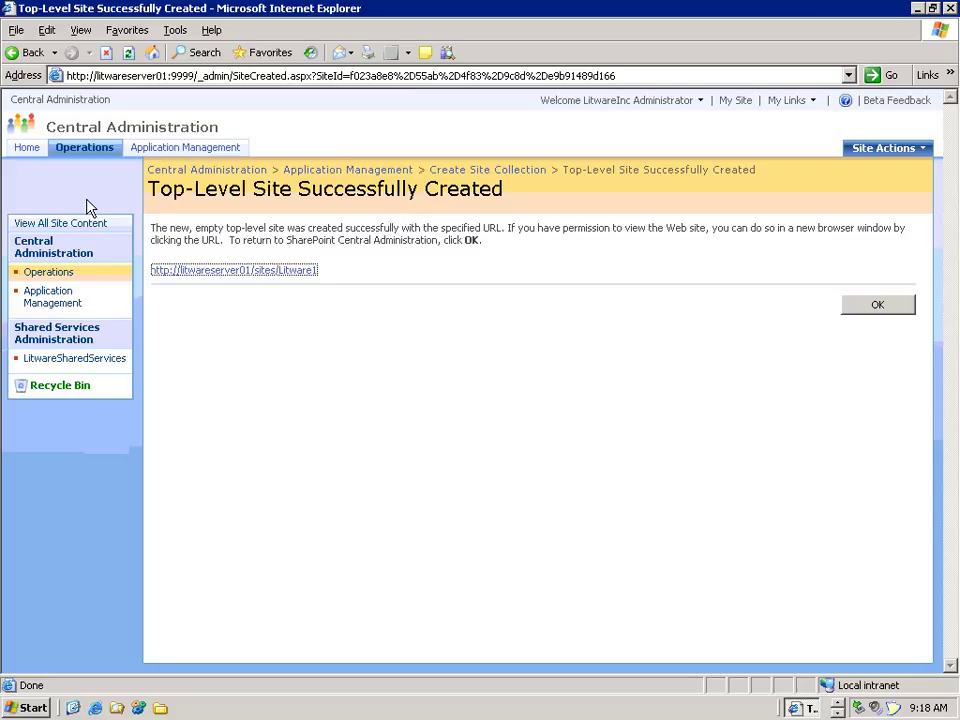
left_click(19, 150)
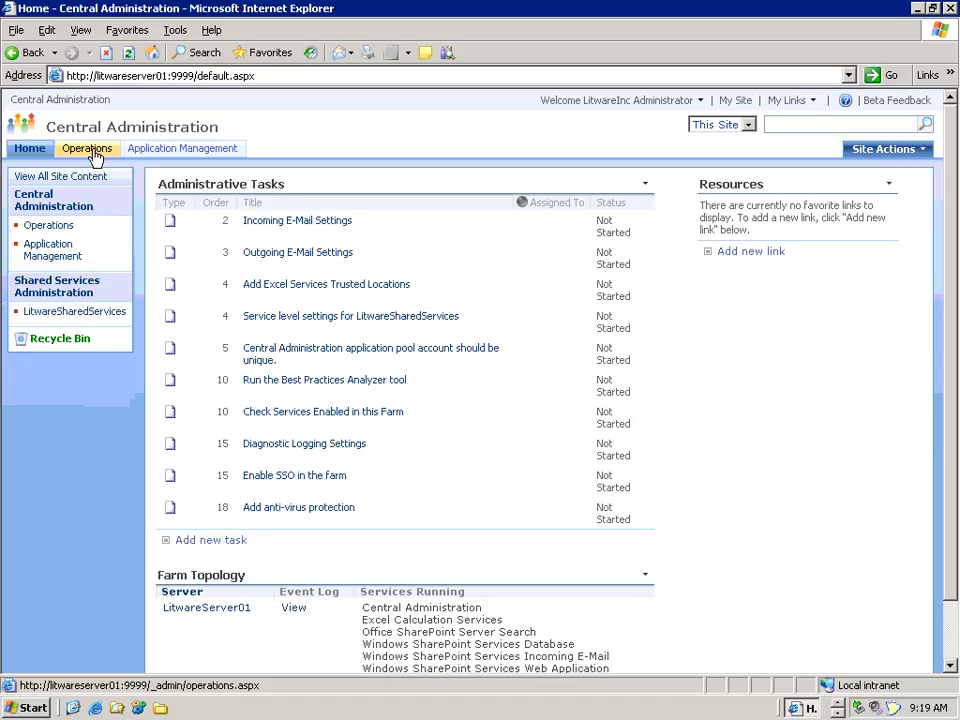
left_click(95, 156)
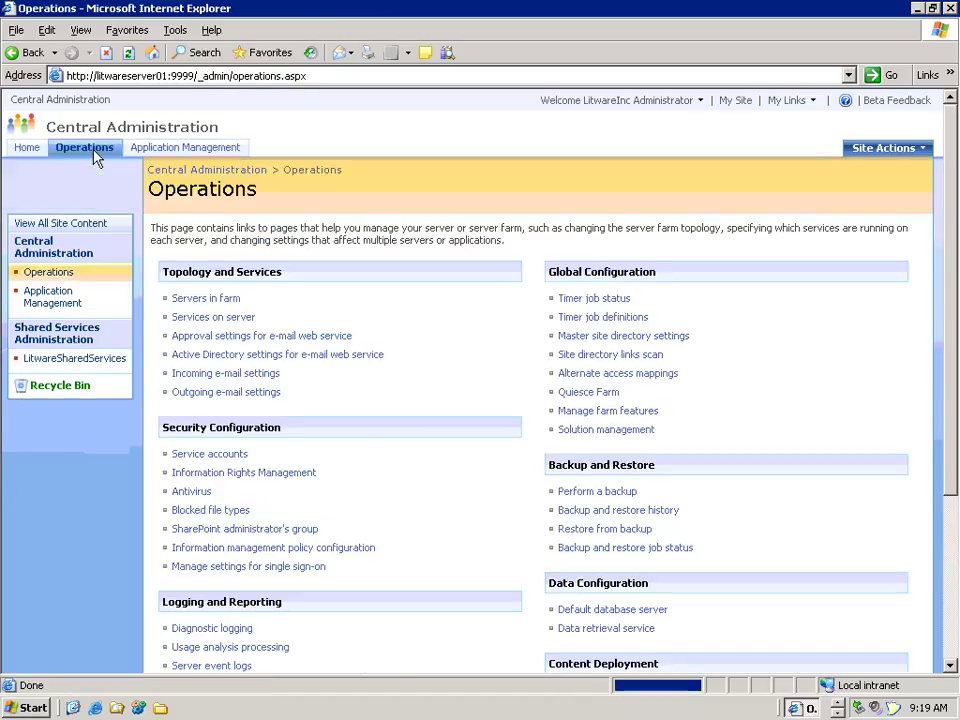
left_click(236, 322)
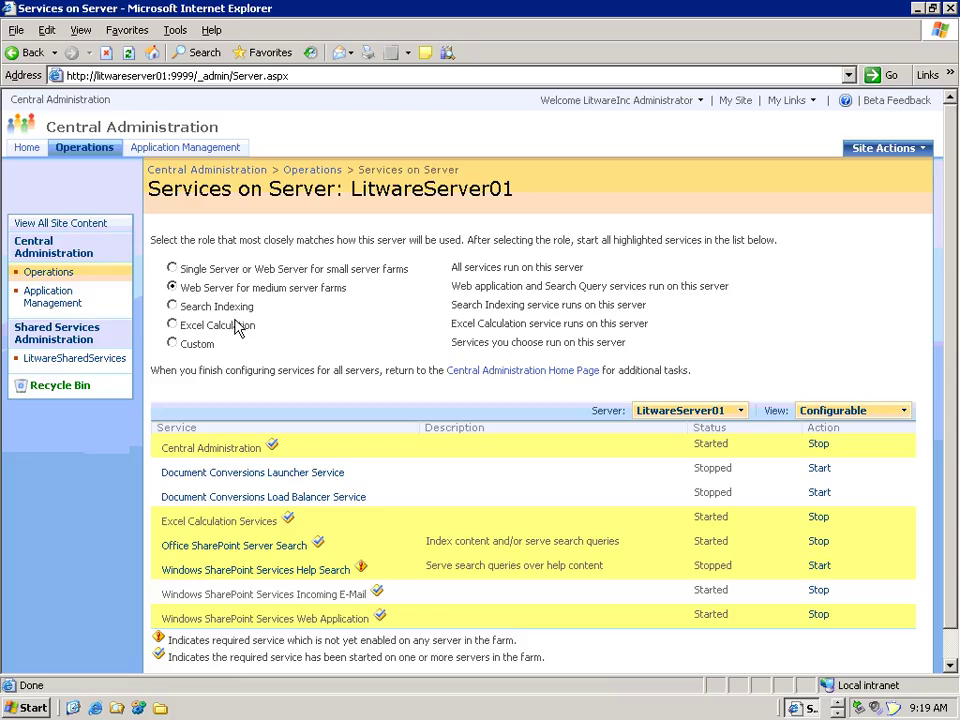
scroll(240, 316, "down", 1)
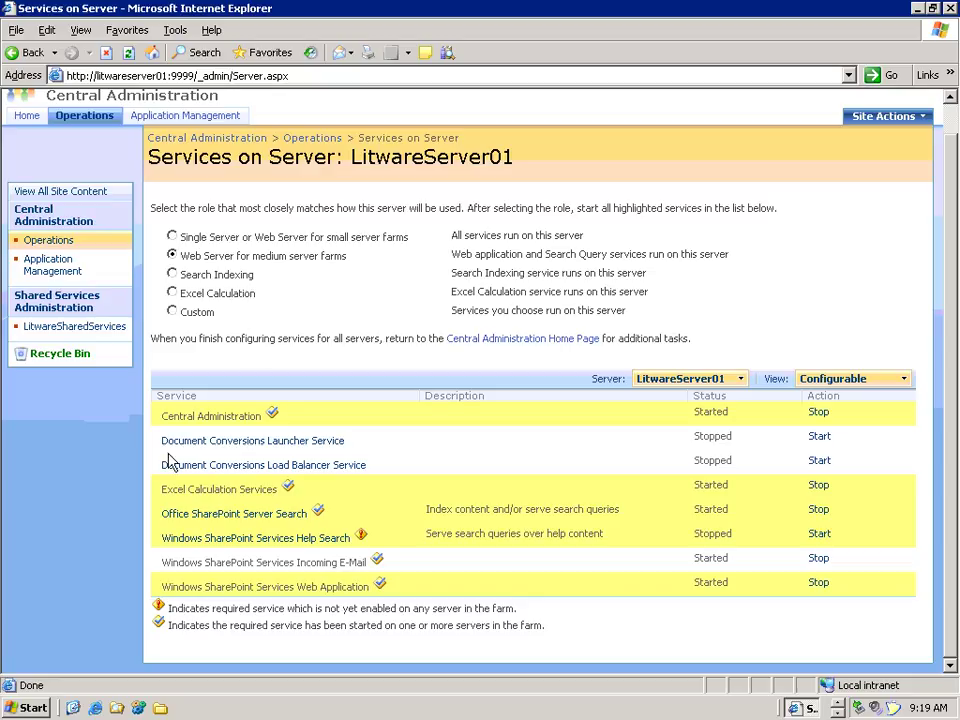
left_click_drag(163, 487, 249, 503)
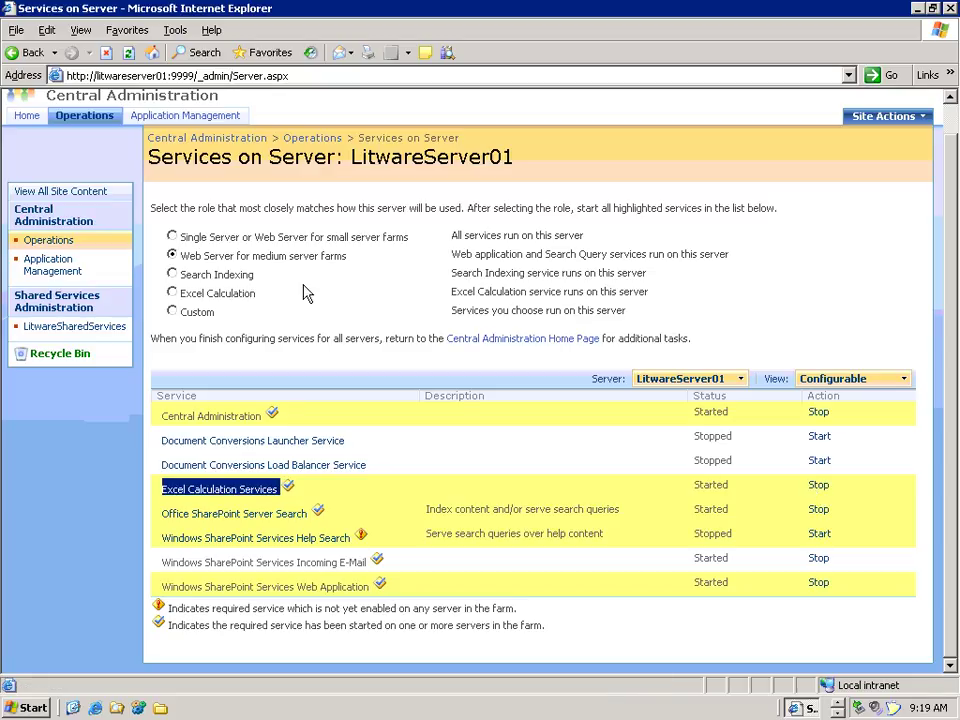
Open the Application Management page for creating or configuring this farm's shared services
left_click(188, 117)
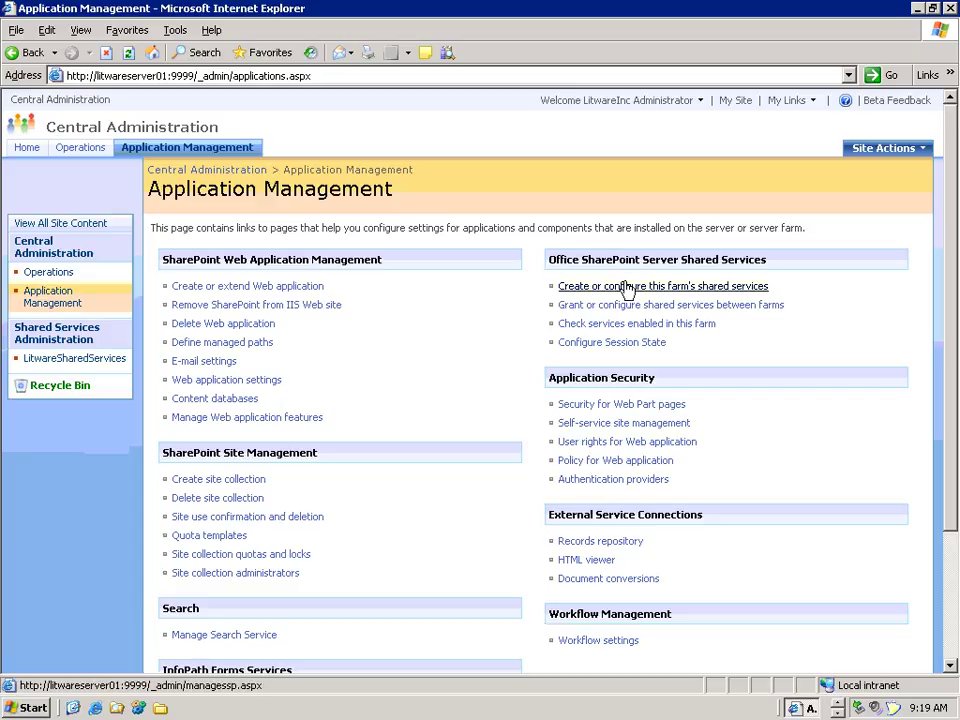
left_click(710, 287)
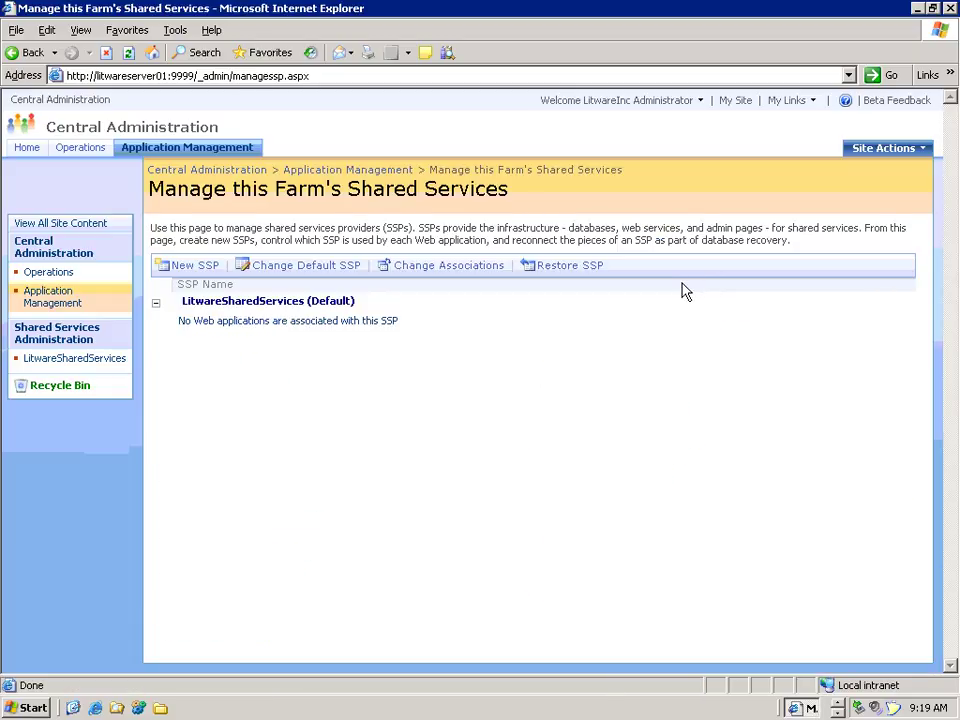
Look over the database and index server options for a new shared services provider, leaving the form without creating one
mouse_move(294, 305)
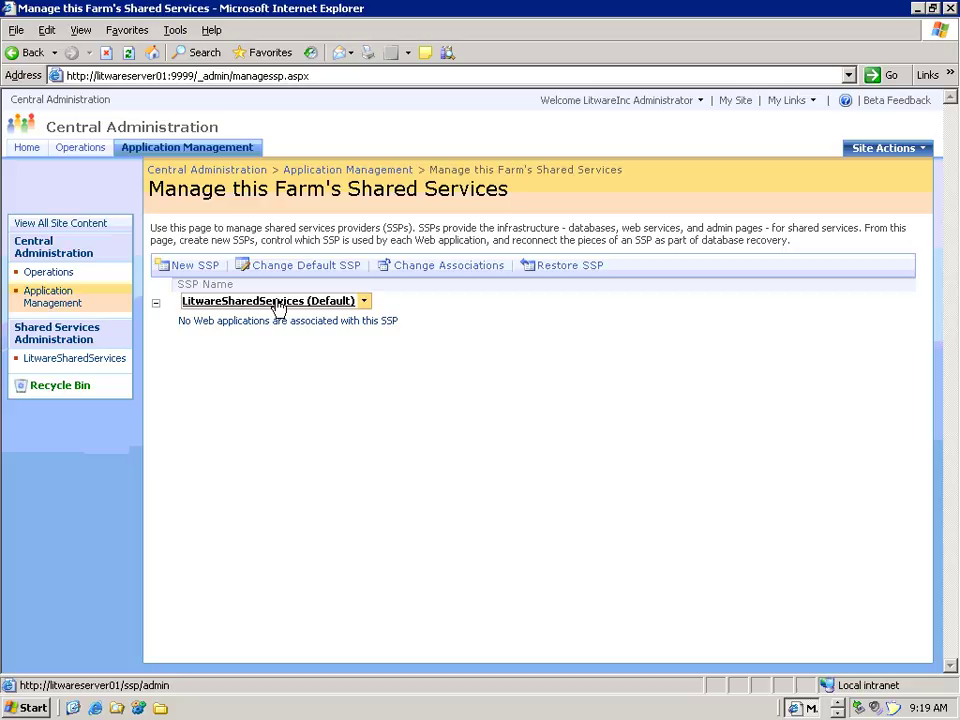
left_click(200, 272)
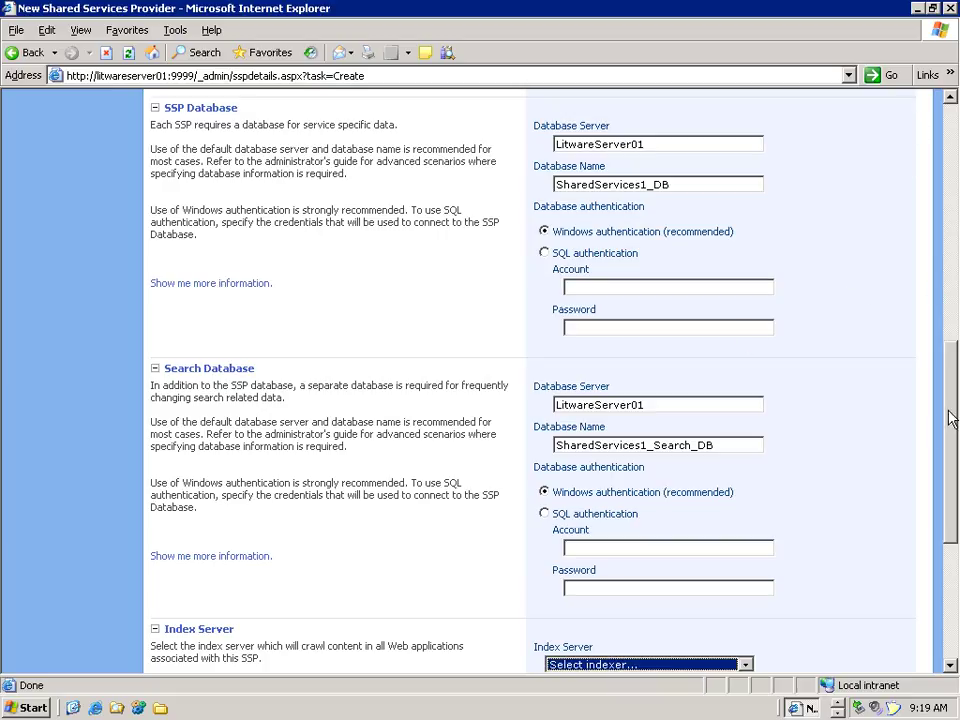
left_click_drag(946, 441, 936, 206)
left_click(876, 268)
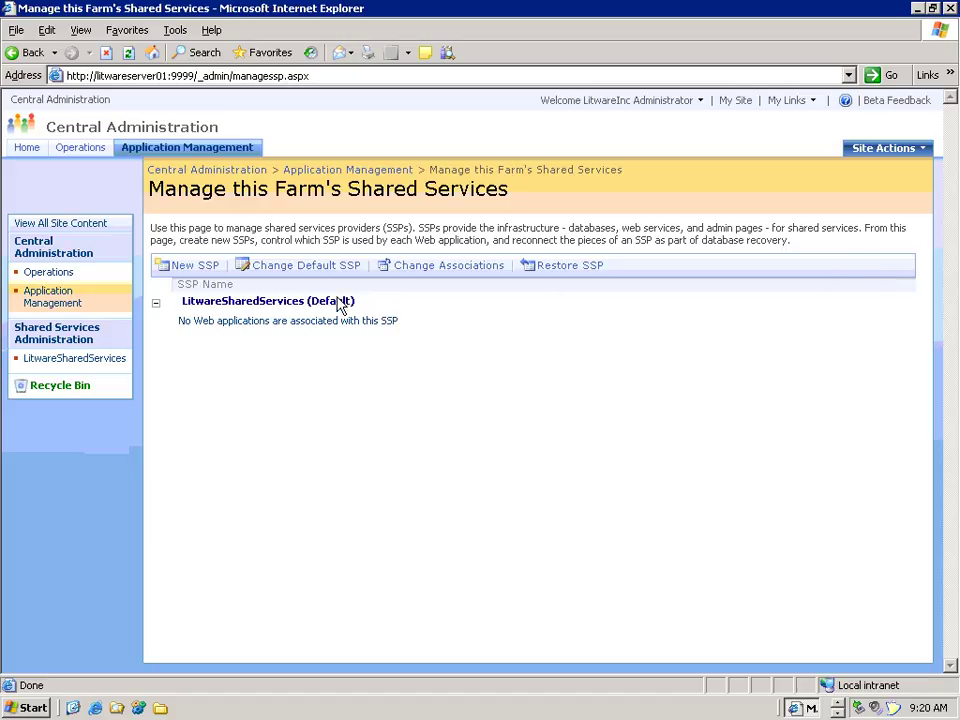
Open the Shared Services Administration site of the default provider LitwareSharedServices
mouse_move(332, 312)
left_click(366, 303)
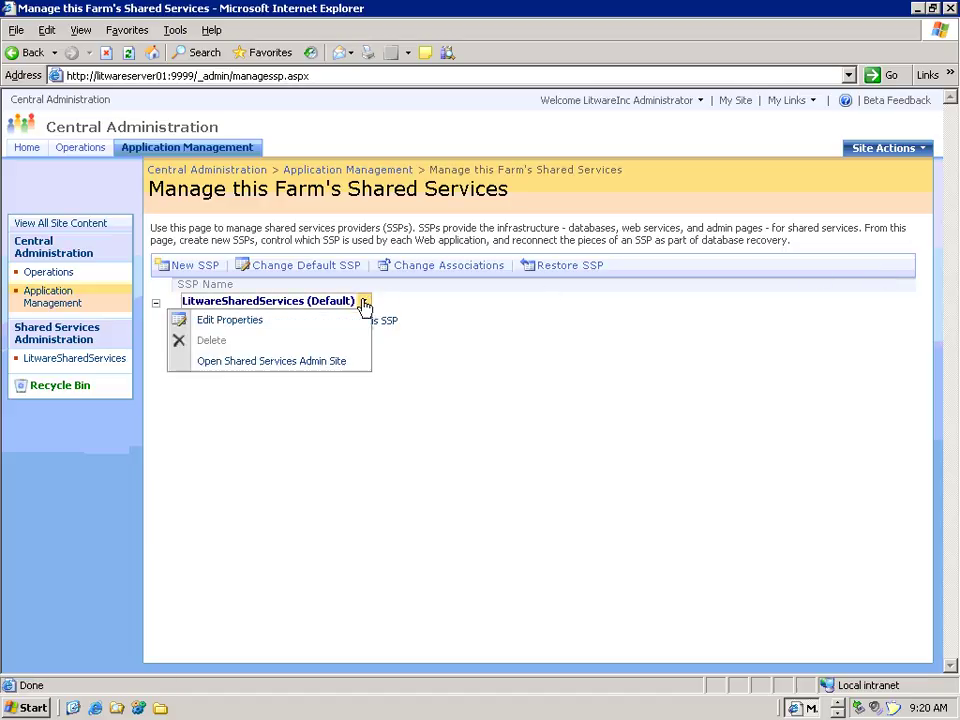
left_click(316, 362)
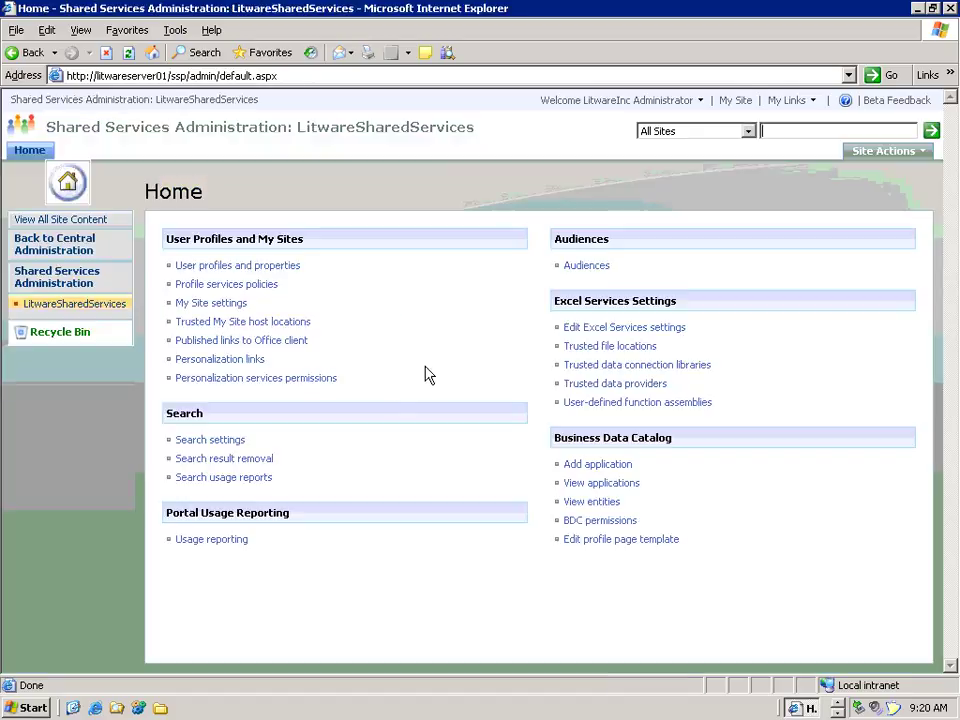
Review the Excel Services settings for security, load balancing, sessions, memory, workbook cache and external data, leaving them without saving
left_click(600, 330)
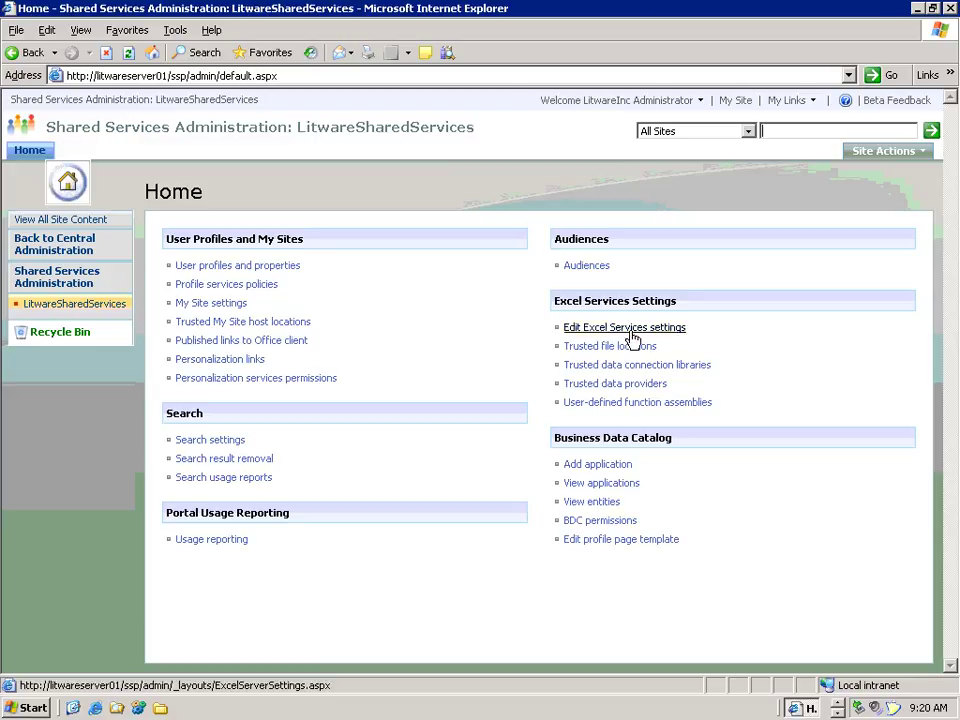
left_click(632, 337)
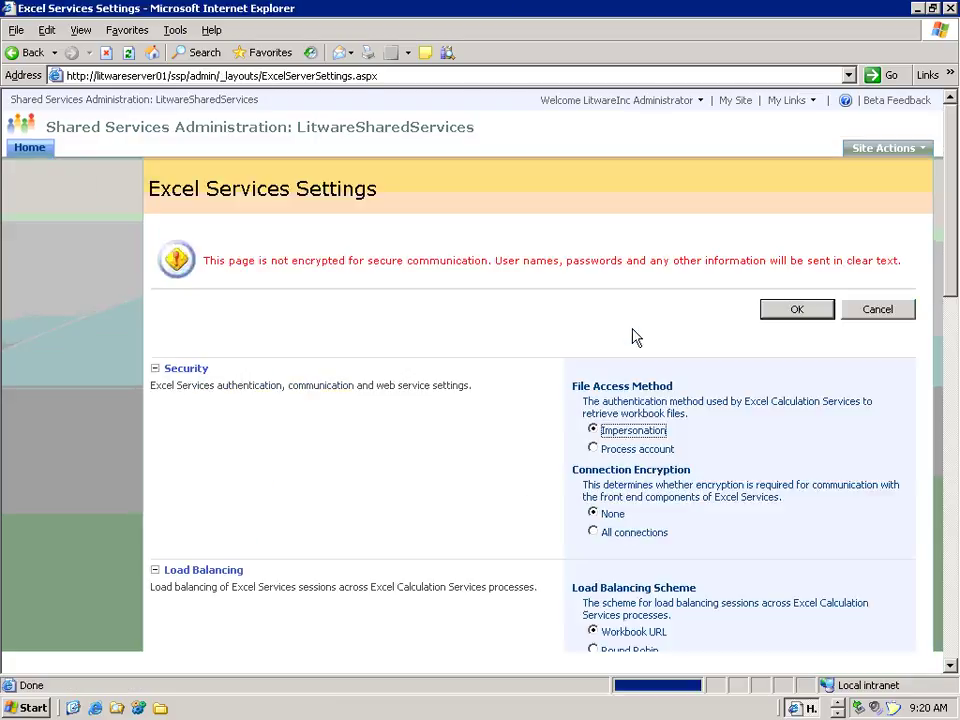
scroll(645, 300, "down", 3)
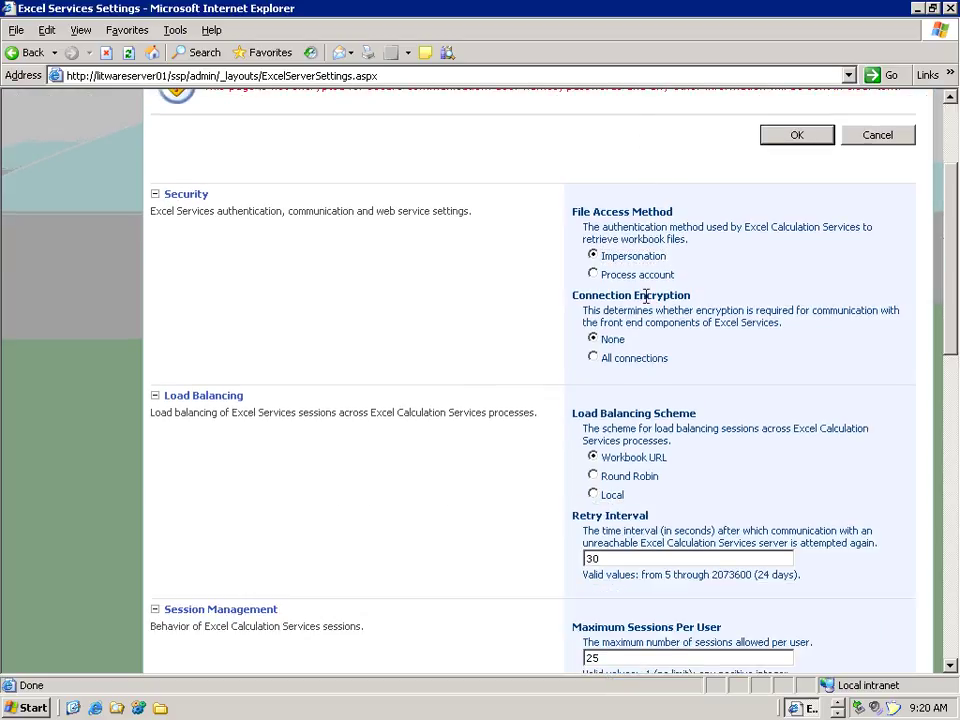
scroll(645, 296, "down", 2)
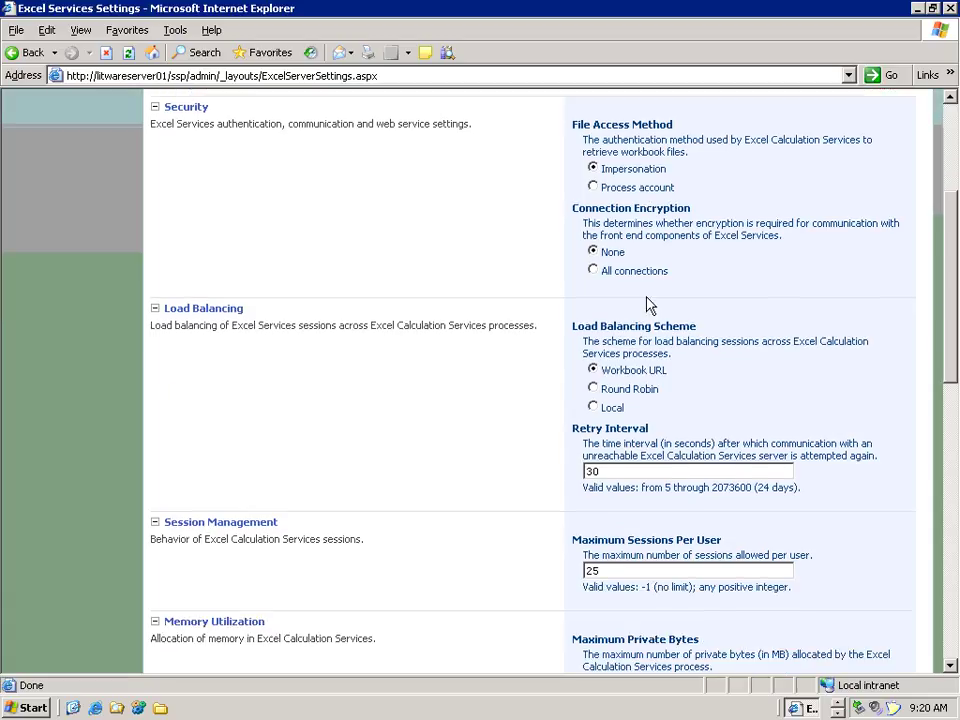
scroll(645, 303, "down", 9)
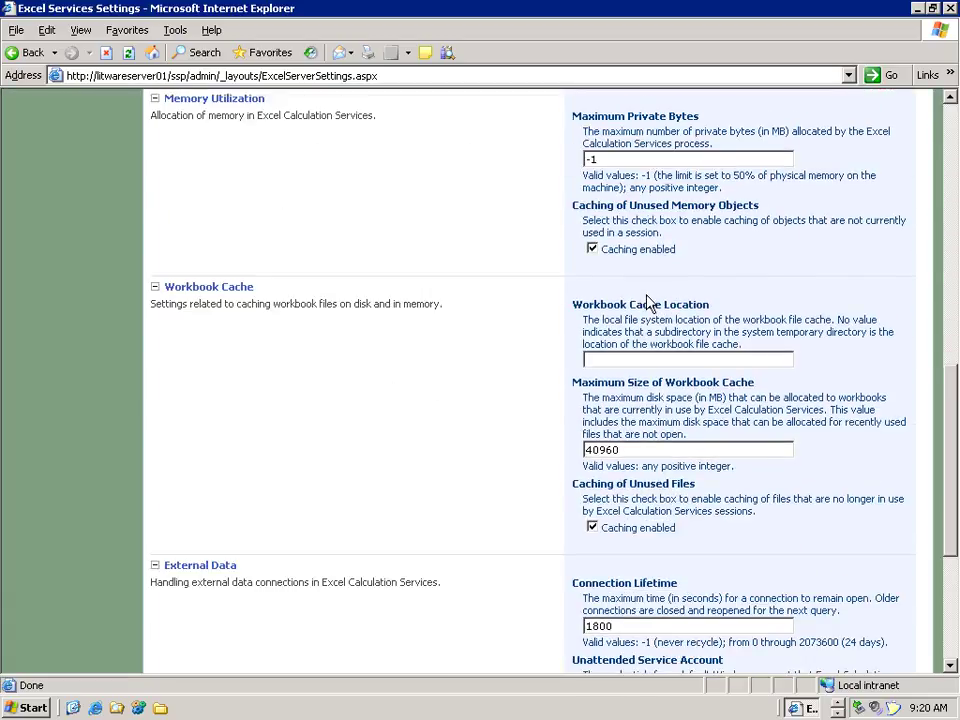
scroll(645, 300, "down", 5)
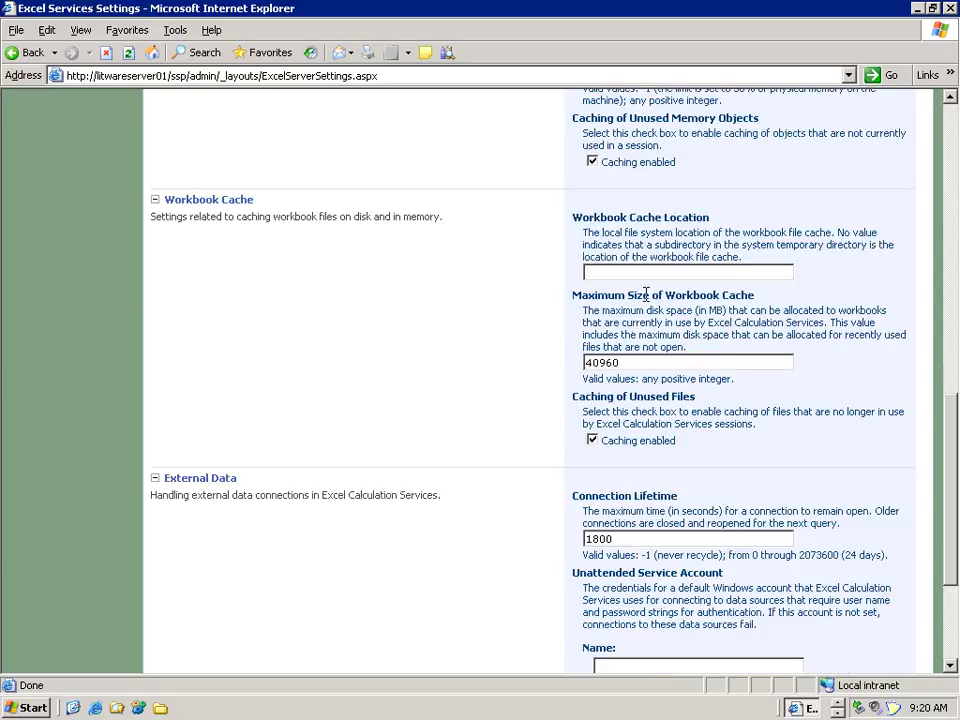
scroll(645, 303, "up", 12)
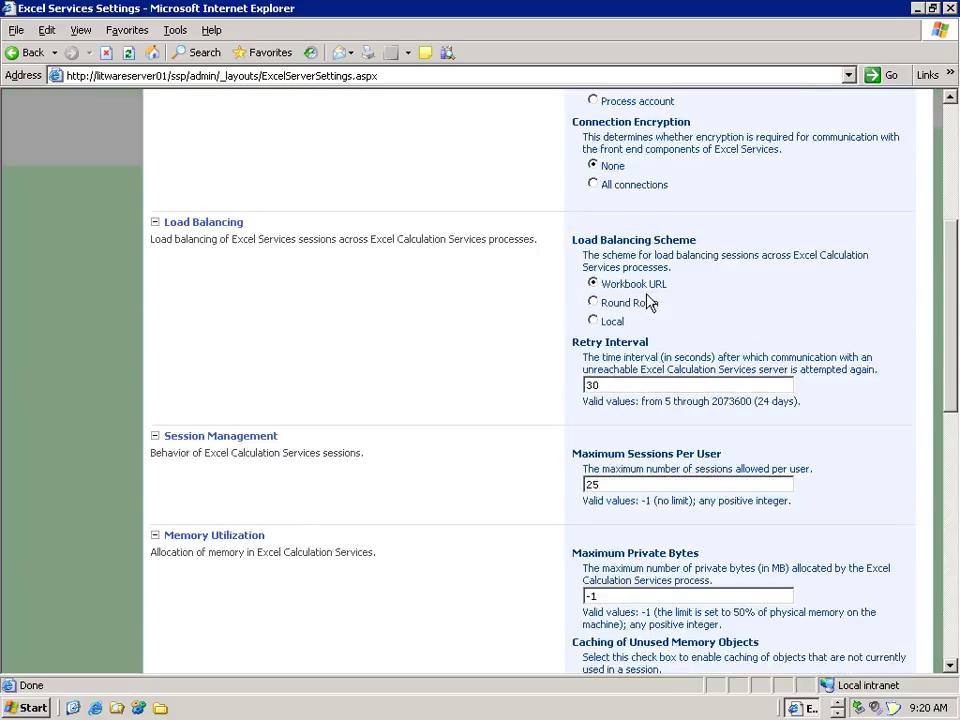
scroll(650, 303, "up", 7)
left_click(874, 309)
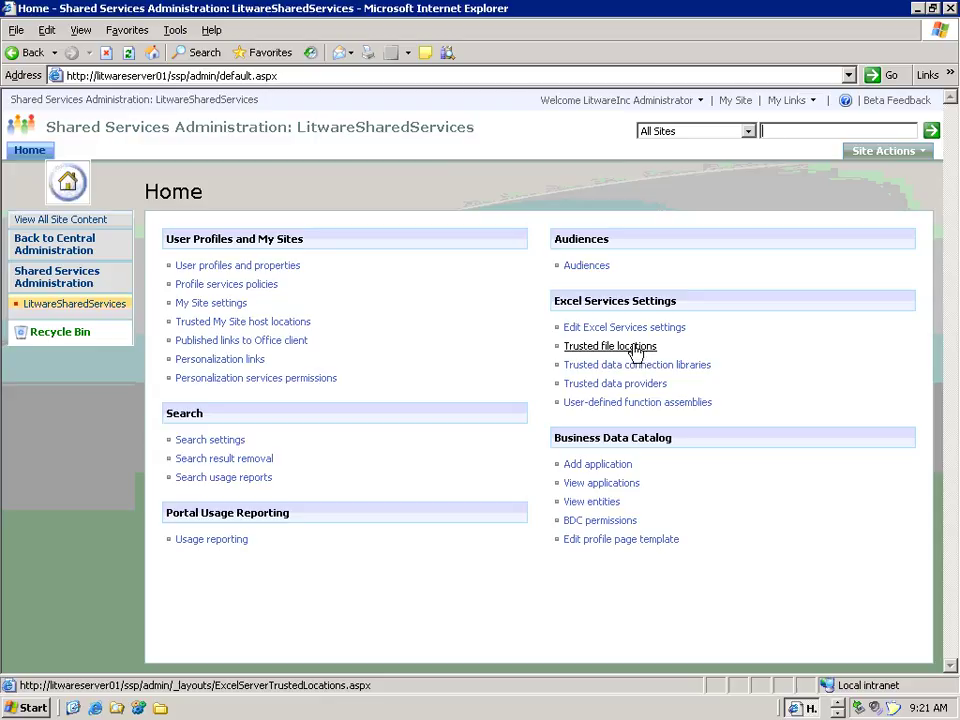
Start adding a trusted file location for Excel Services, keeping its child libraries untrusted
left_click(634, 350)
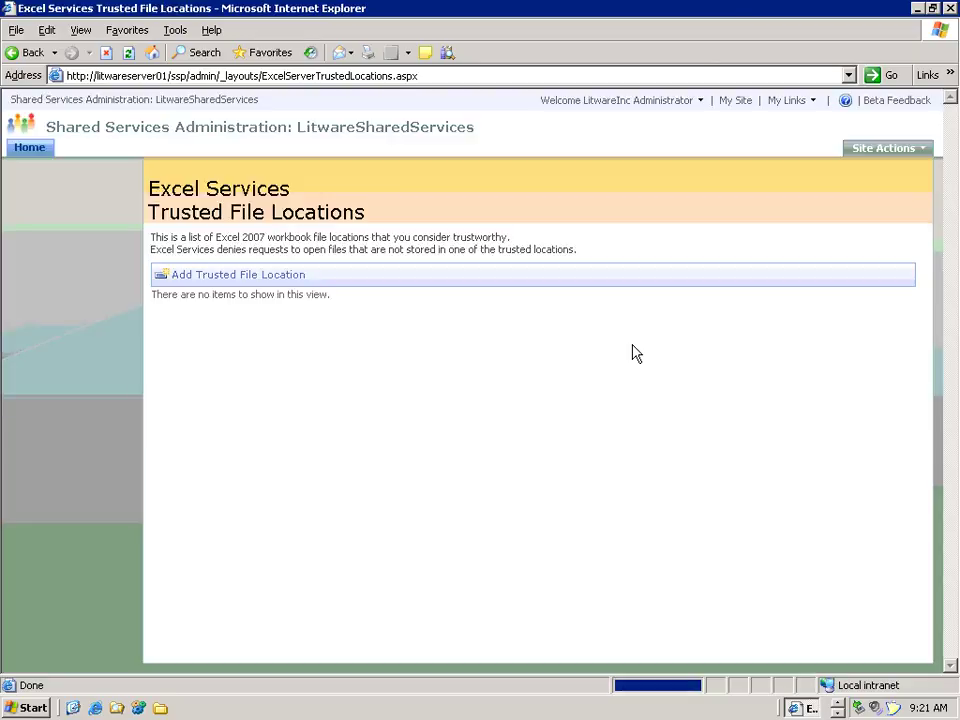
left_click(268, 278)
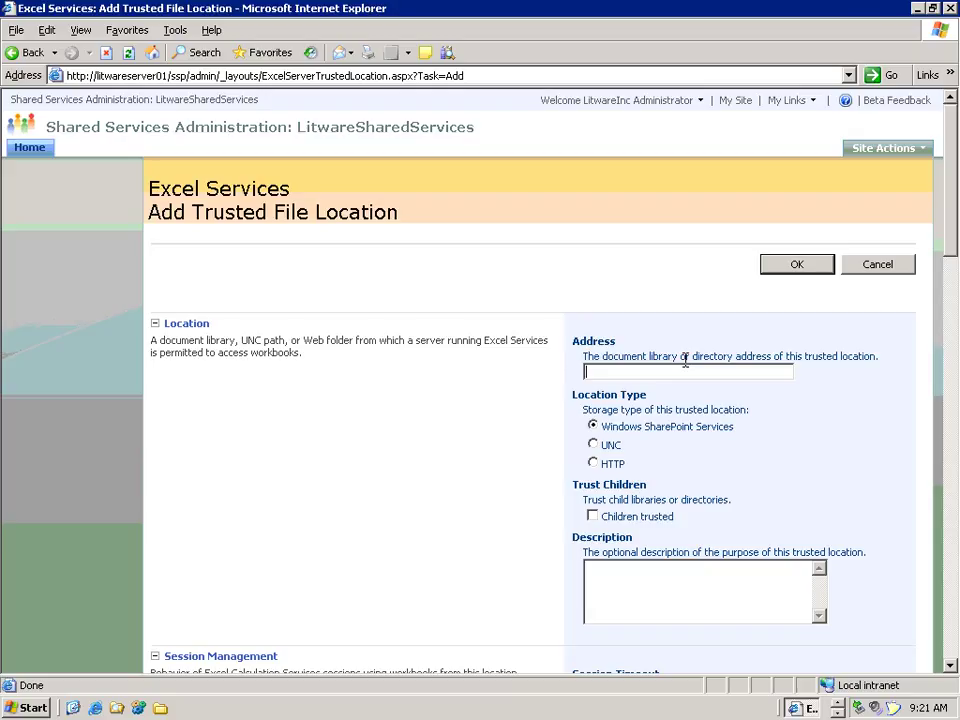
left_click(592, 516)
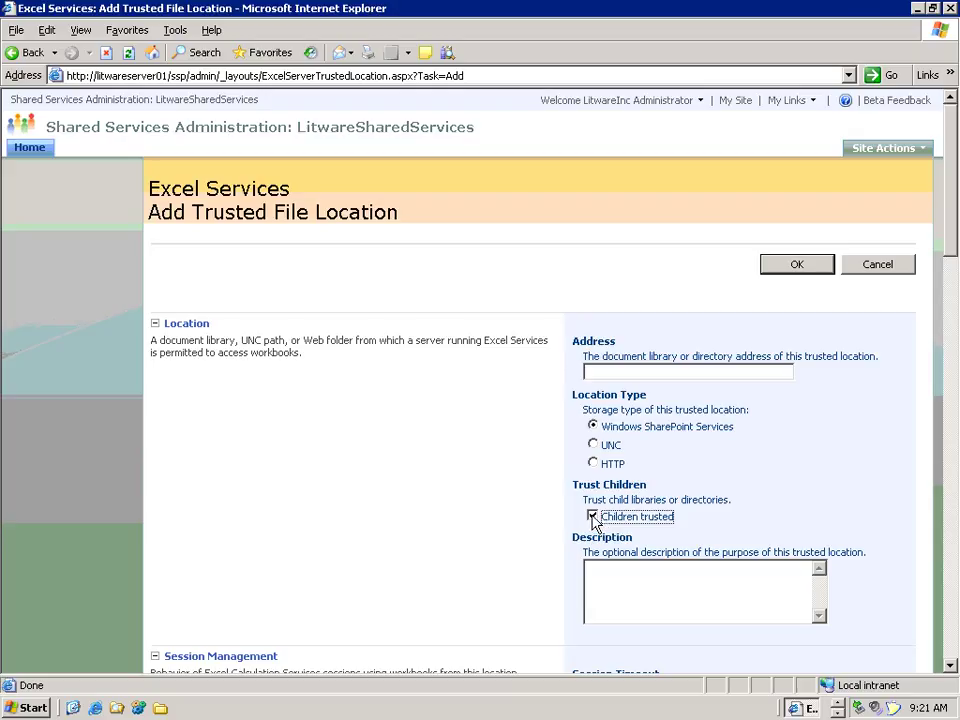
left_click(593, 517)
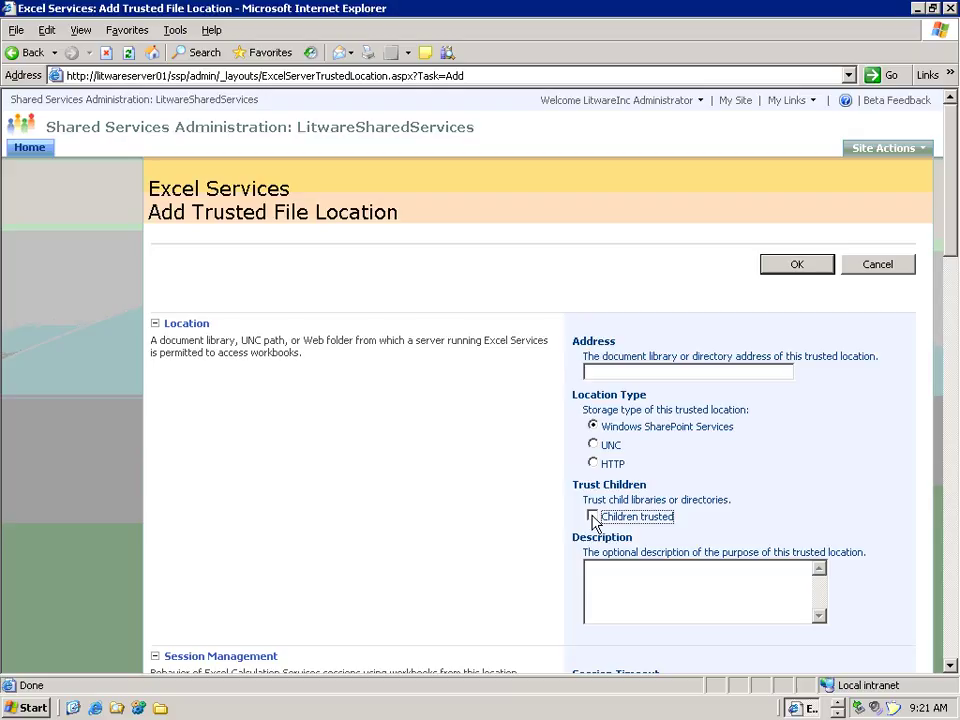
left_click(597, 370)
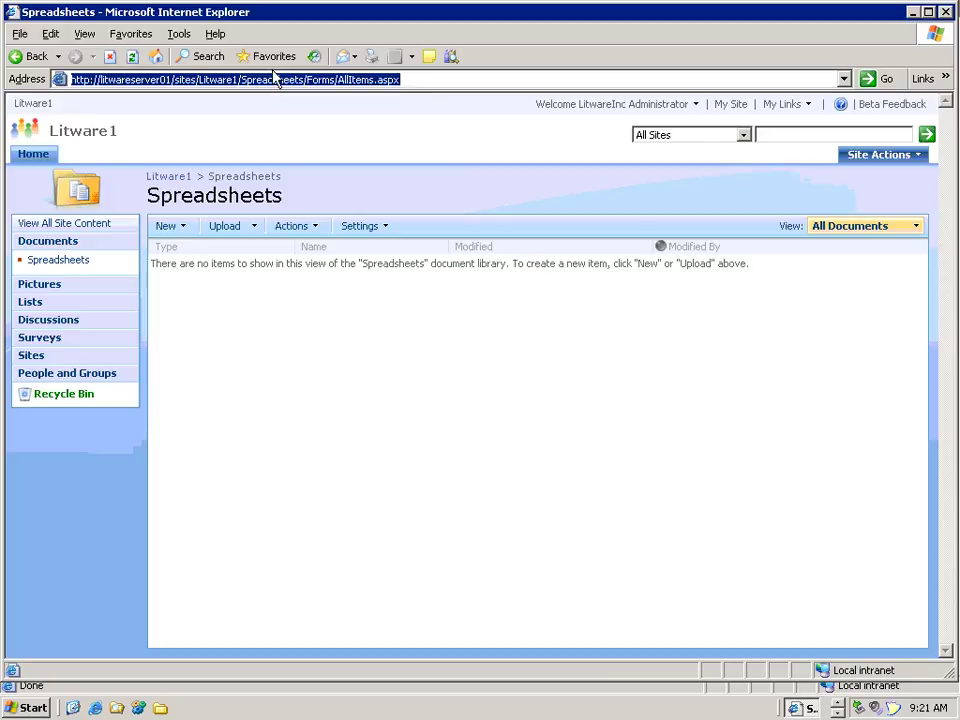
left_click(290, 80)
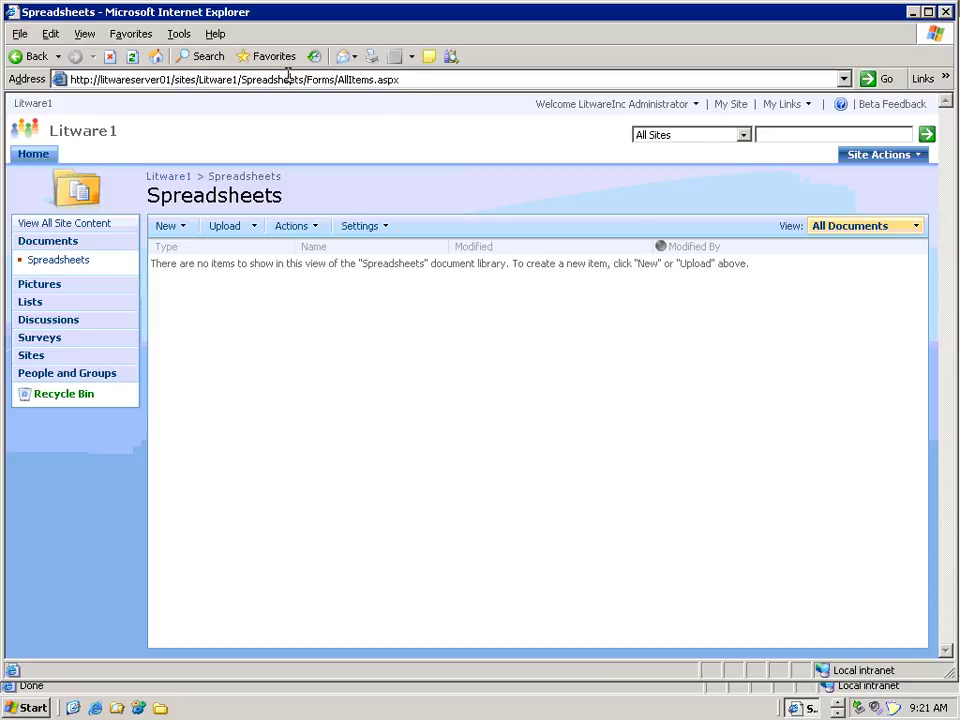
left_click_drag(305, 79, 70, 79)
key("ctrl+c")
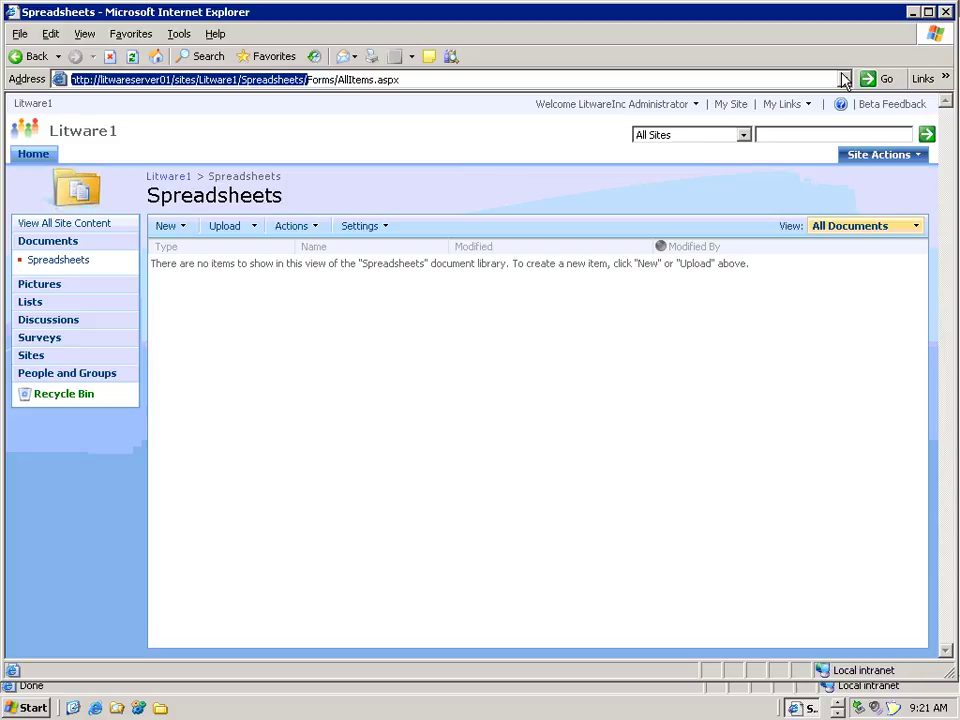
left_click(948, 12)
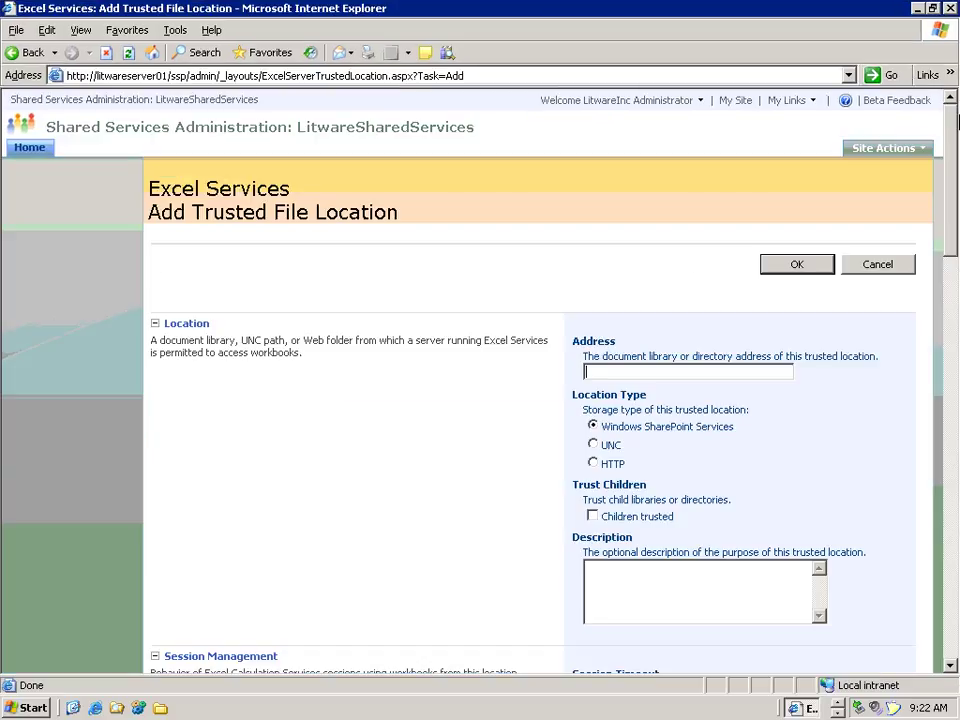
key("ctrl+v")
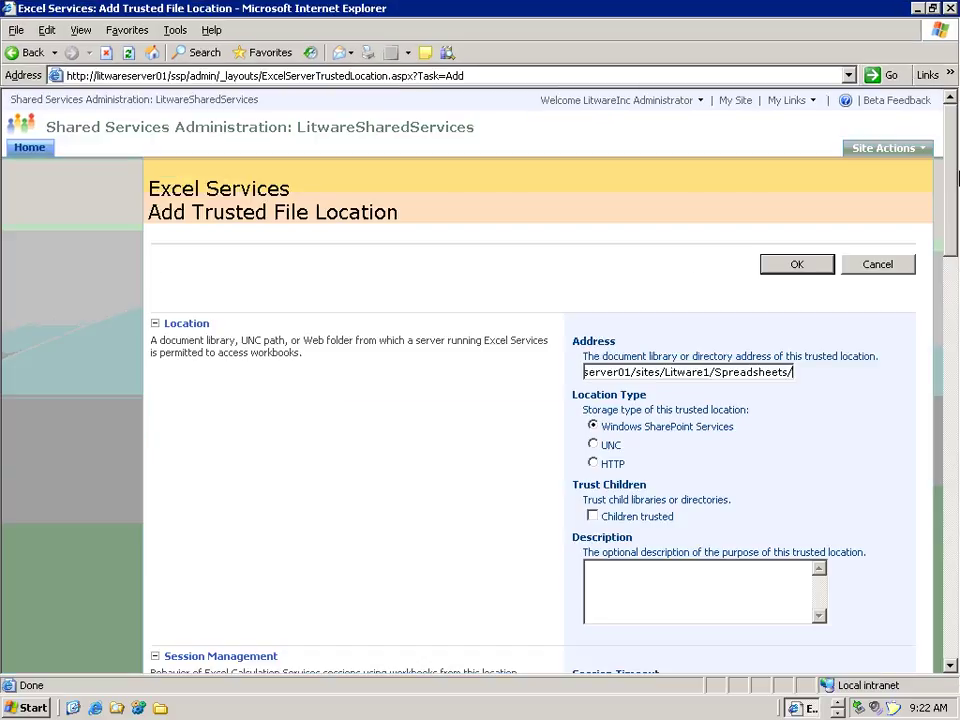
Review the new trusted location's storage type, child trust, session management, workbook property and calculation behavior settings
scroll(715, 435, "down", 2)
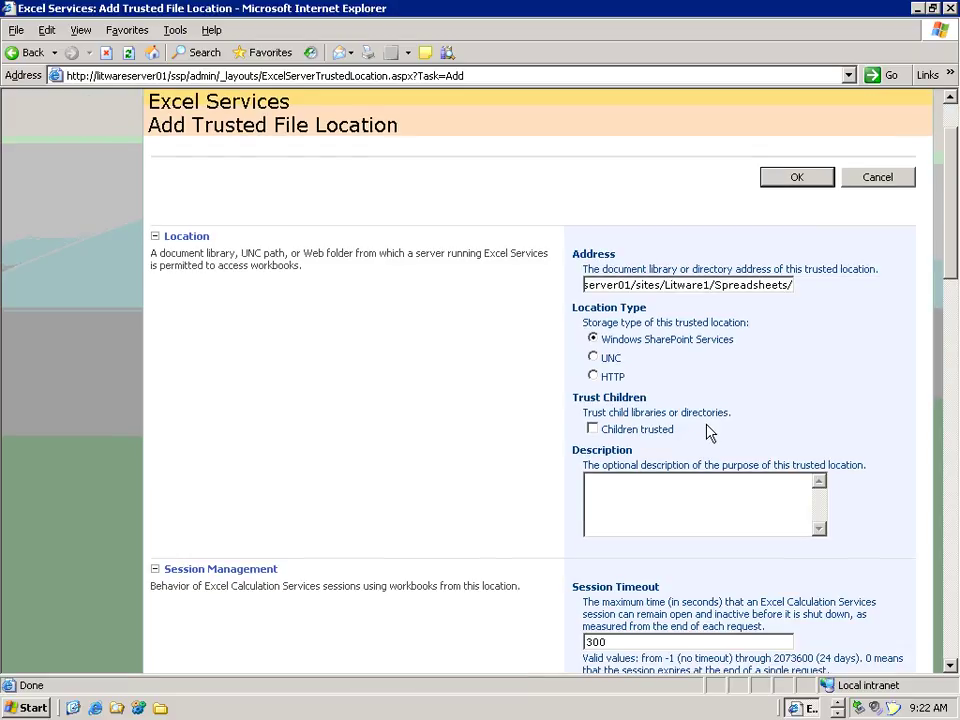
scroll(690, 409, "down", 1)
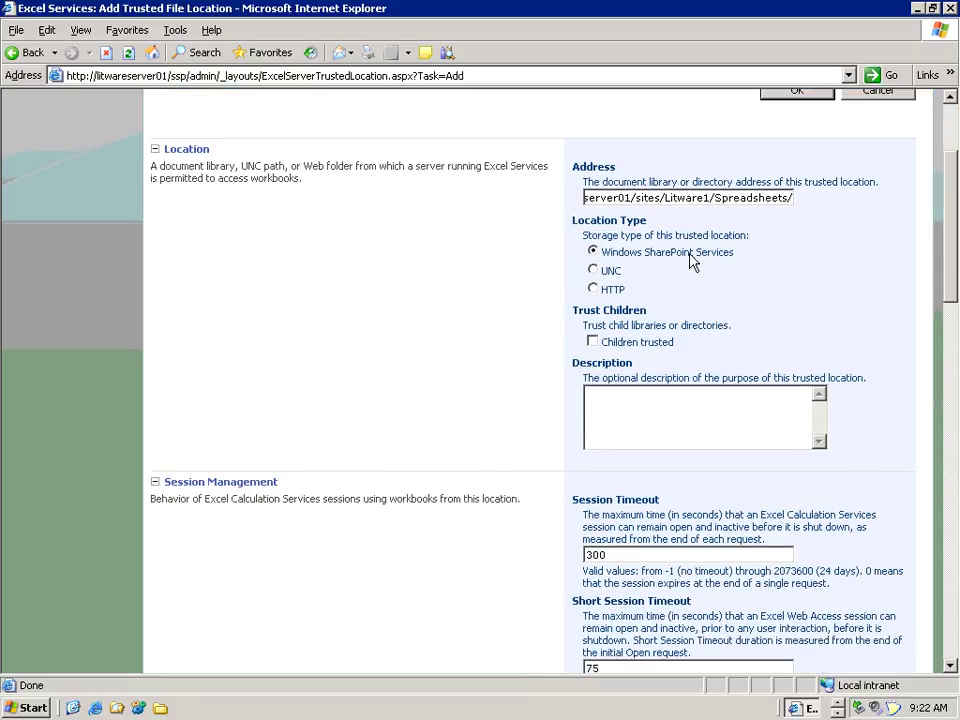
scroll(622, 258, "down", 1)
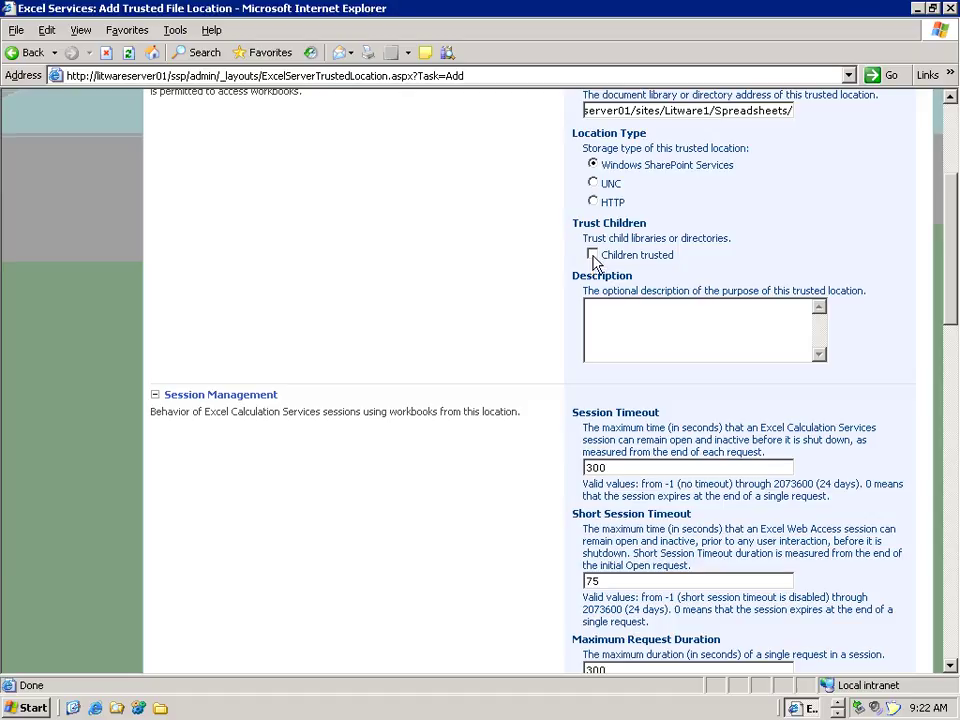
scroll(594, 262, "down", 2)
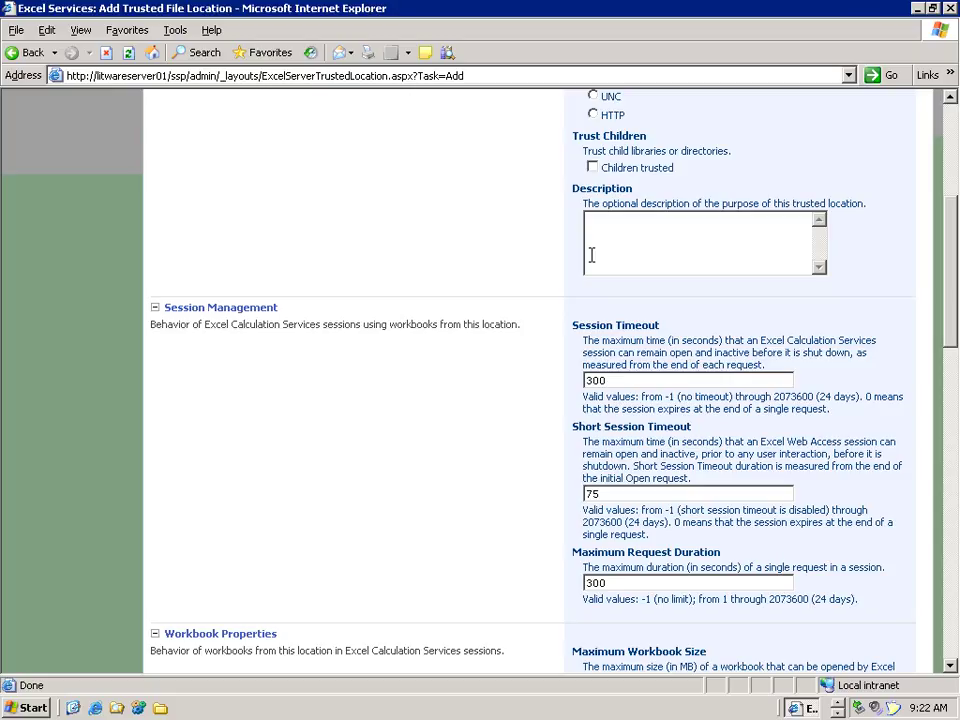
scroll(592, 255, "down", 6)
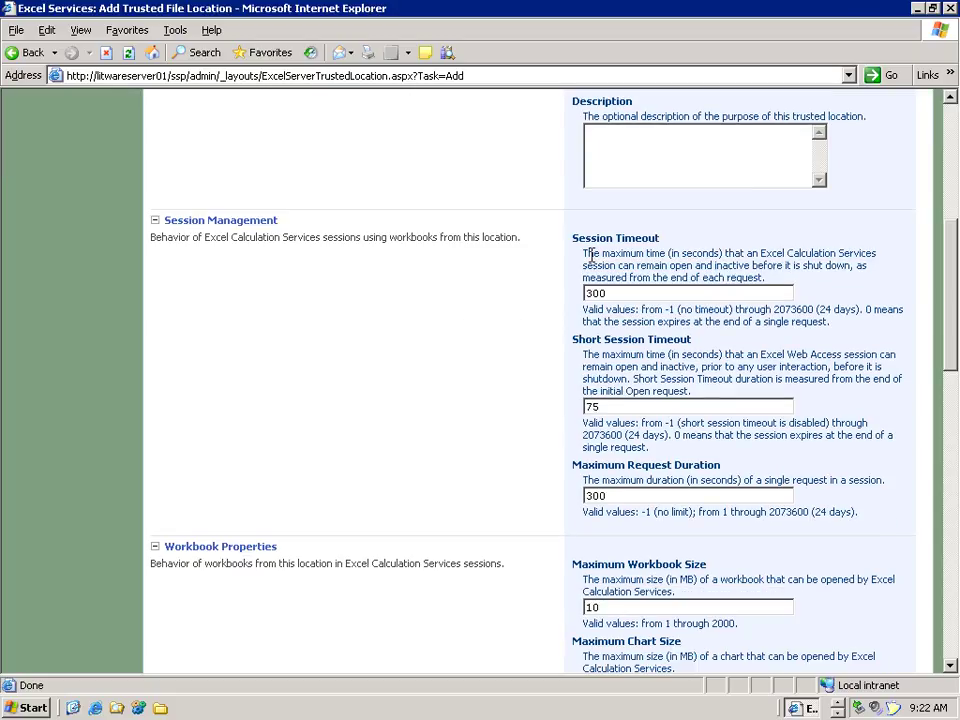
scroll(590, 254, "up", 2)
scroll(590, 255, "up", 1)
scroll(590, 255, "down", 9)
scroll(586, 258, "up", 1)
scroll(586, 258, "down", 6)
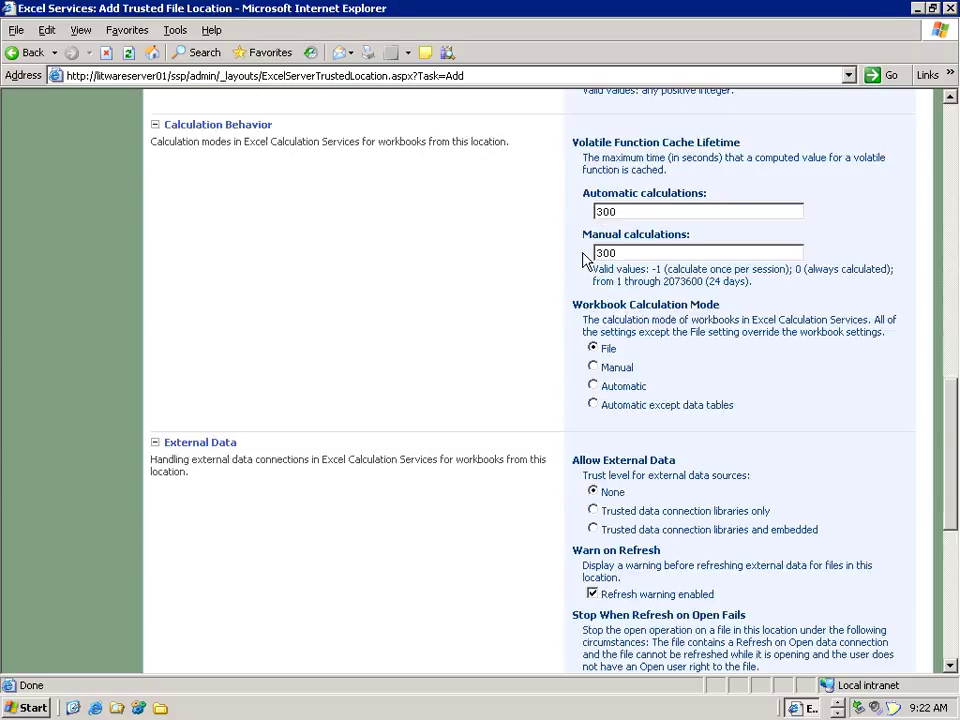
Allow external data from trusted data connection libraries only and save the trusted file location
scroll(586, 258, "down", 4)
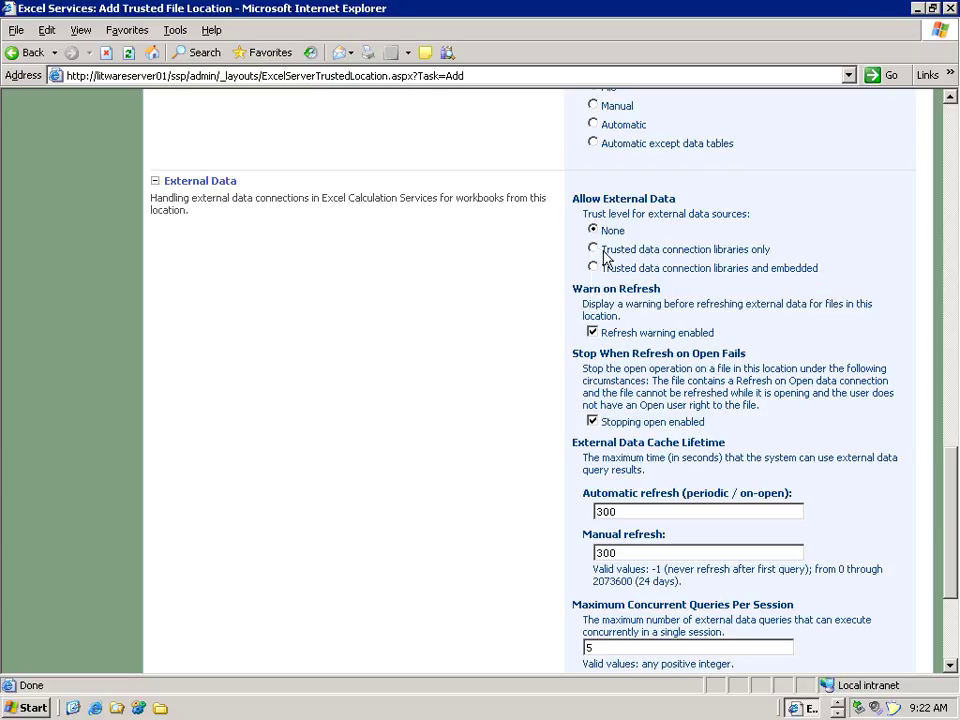
left_click(593, 255)
left_click(594, 269)
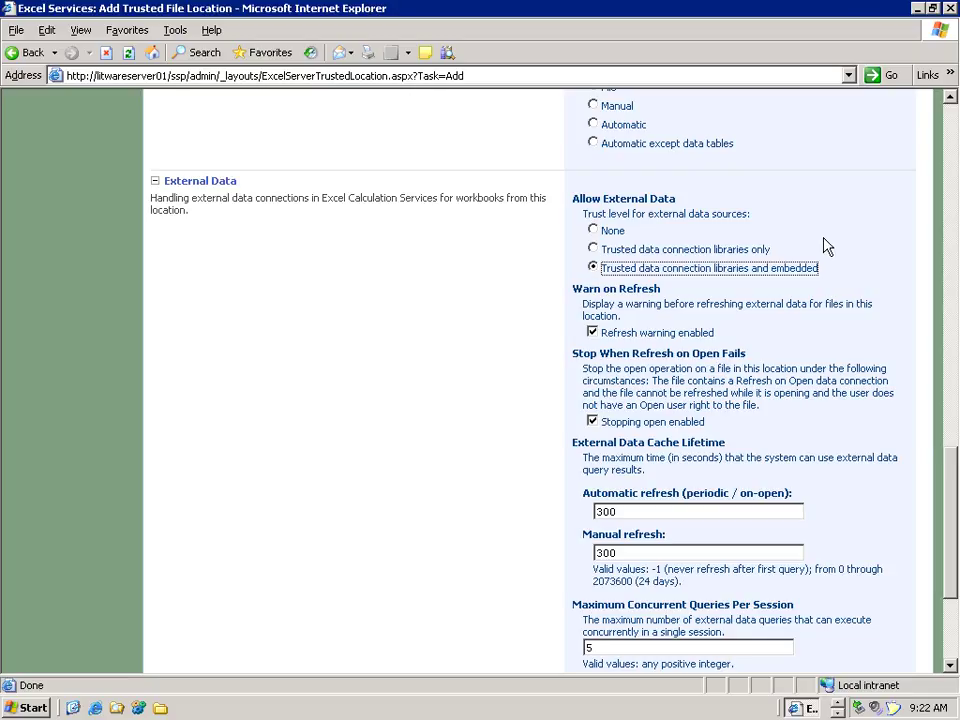
left_click(594, 232)
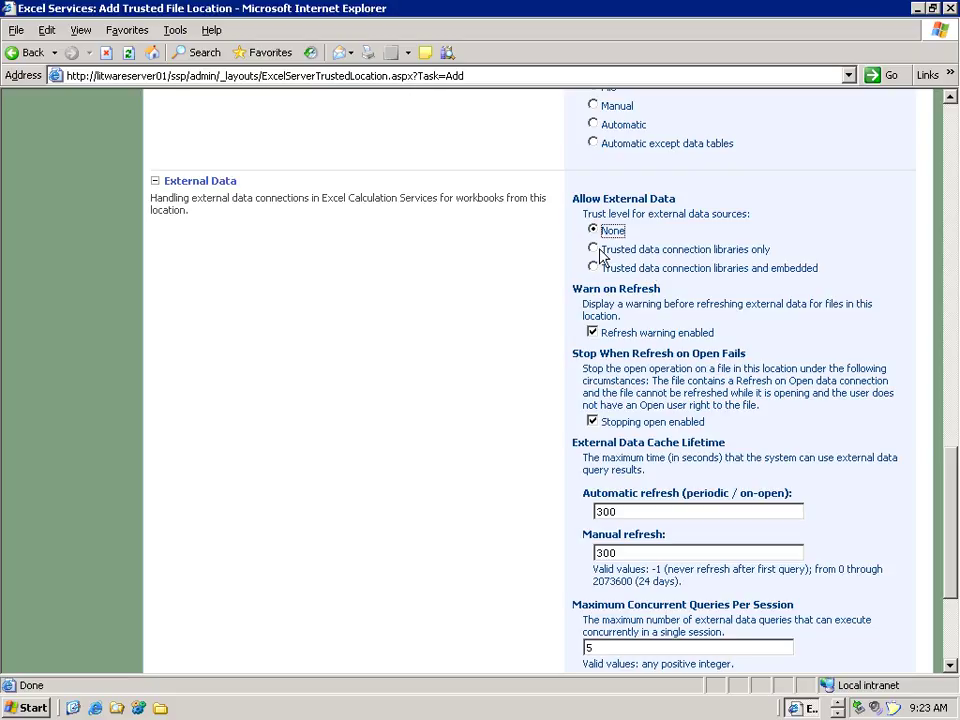
left_click(604, 251)
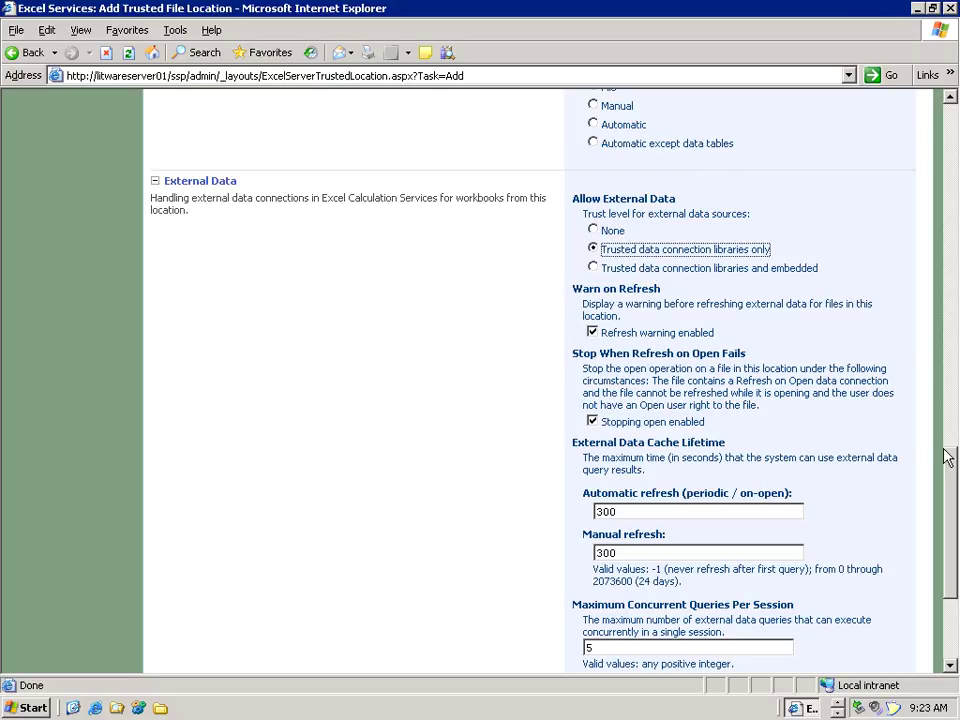
left_click(951, 652)
left_click(798, 584)
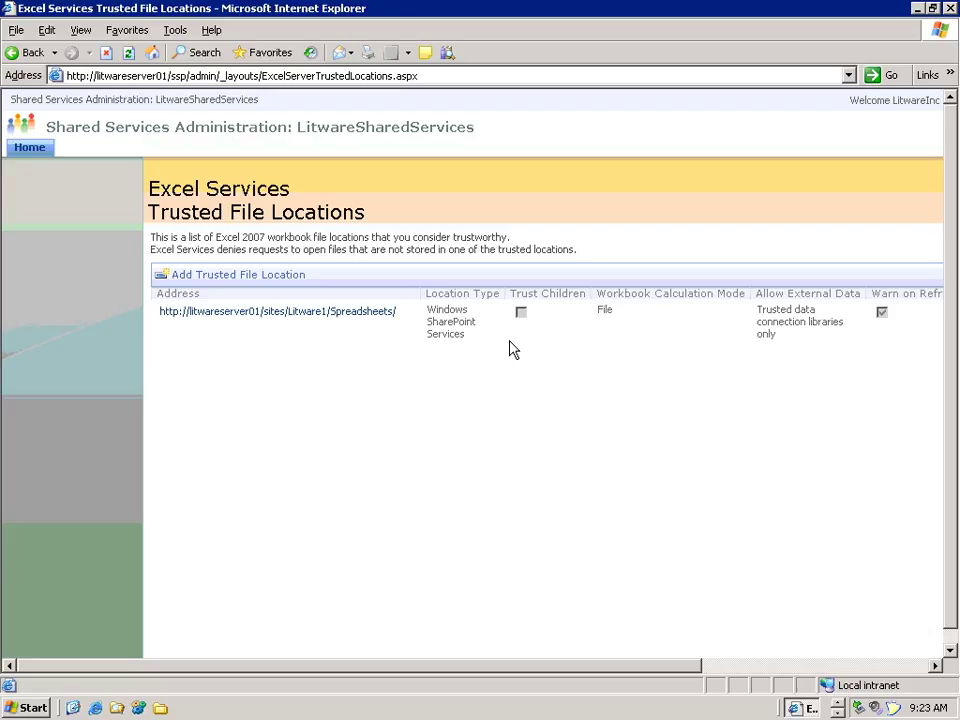
Start Microsoft Office Excel 2007 with a blank workbook and select cell B2
key("alt+Tab")
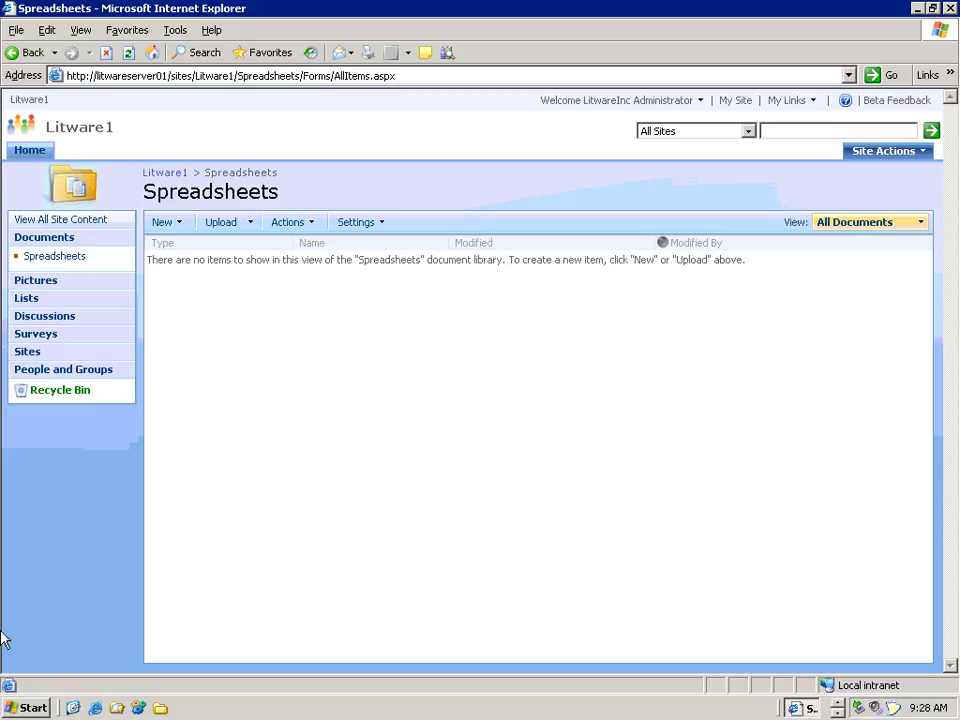
left_click(34, 708)
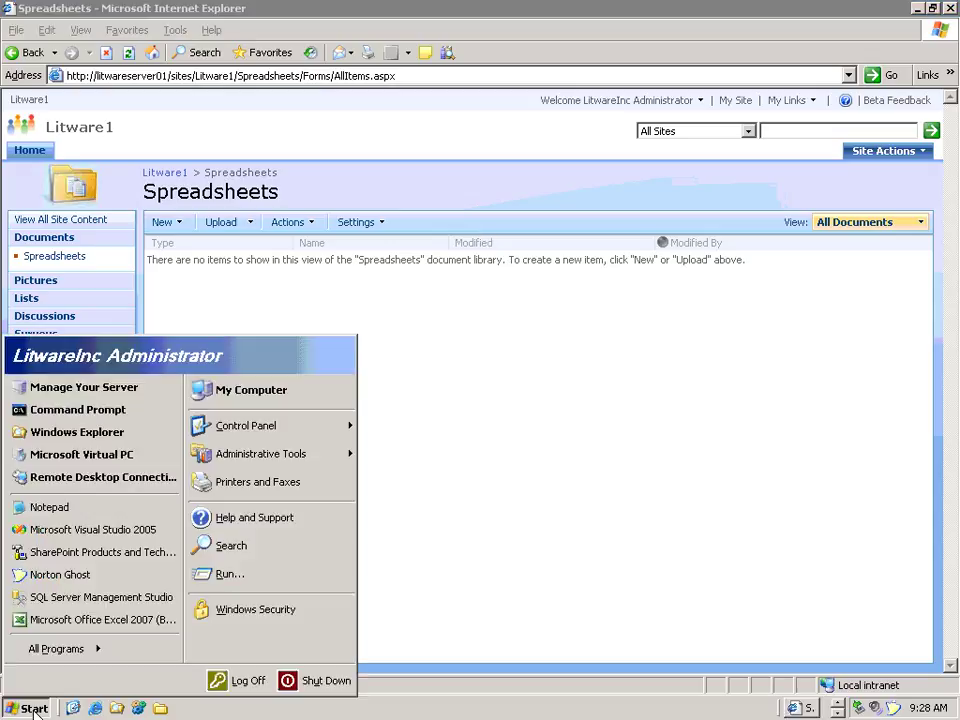
left_click(84, 650)
mouse_move(165, 660)
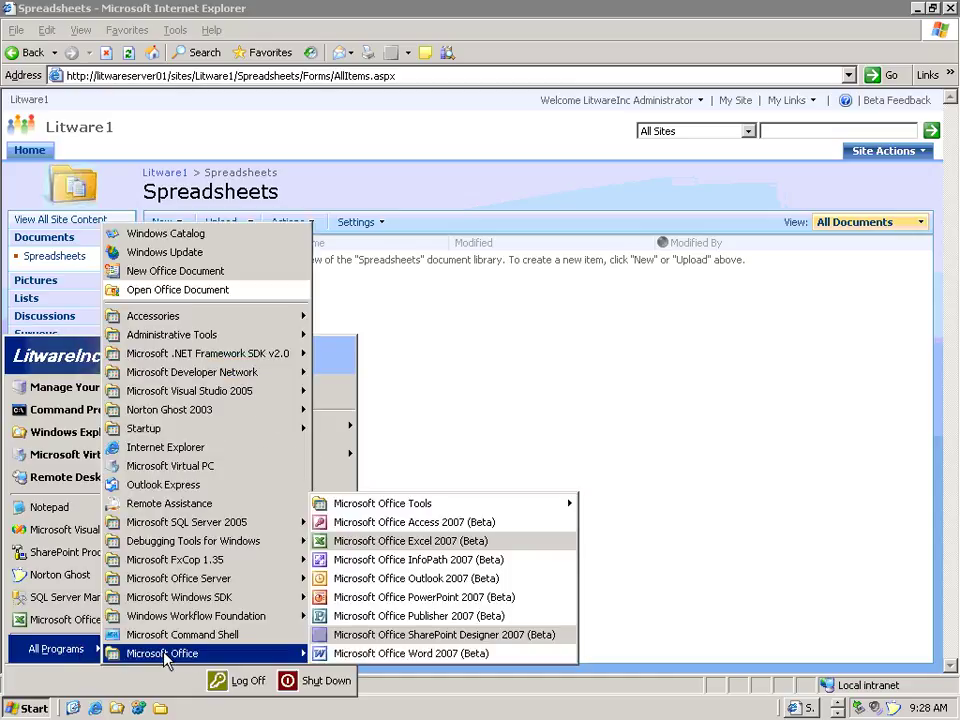
left_click(366, 546)
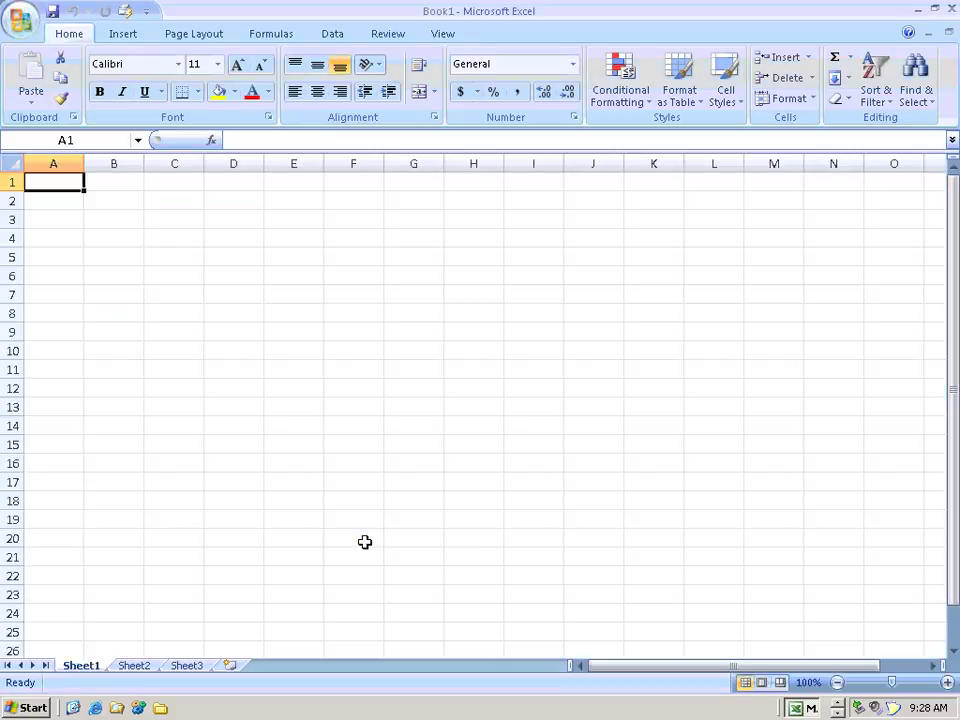
left_click(107, 201)
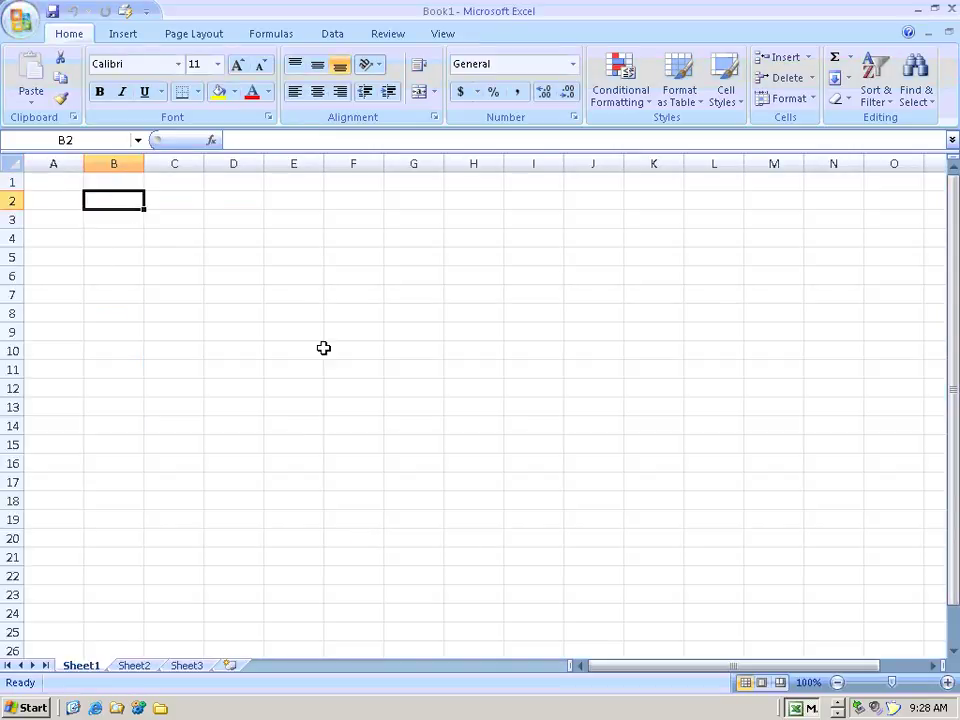
Rename the worksheet Sheet1 as Calc
right_click(80, 667)
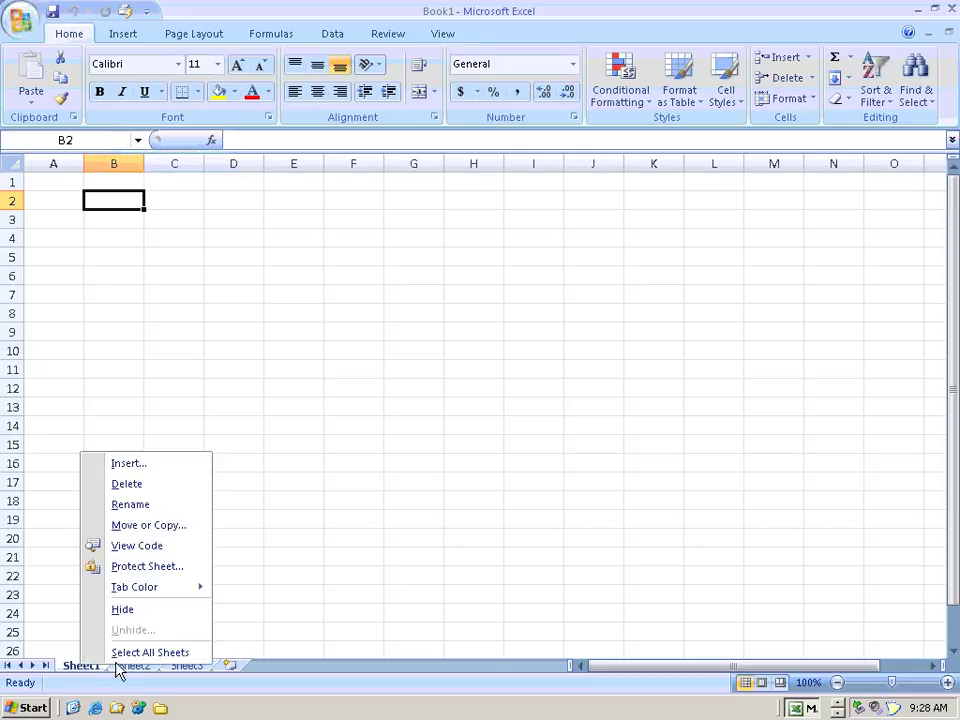
left_click(132, 504)
type("c")
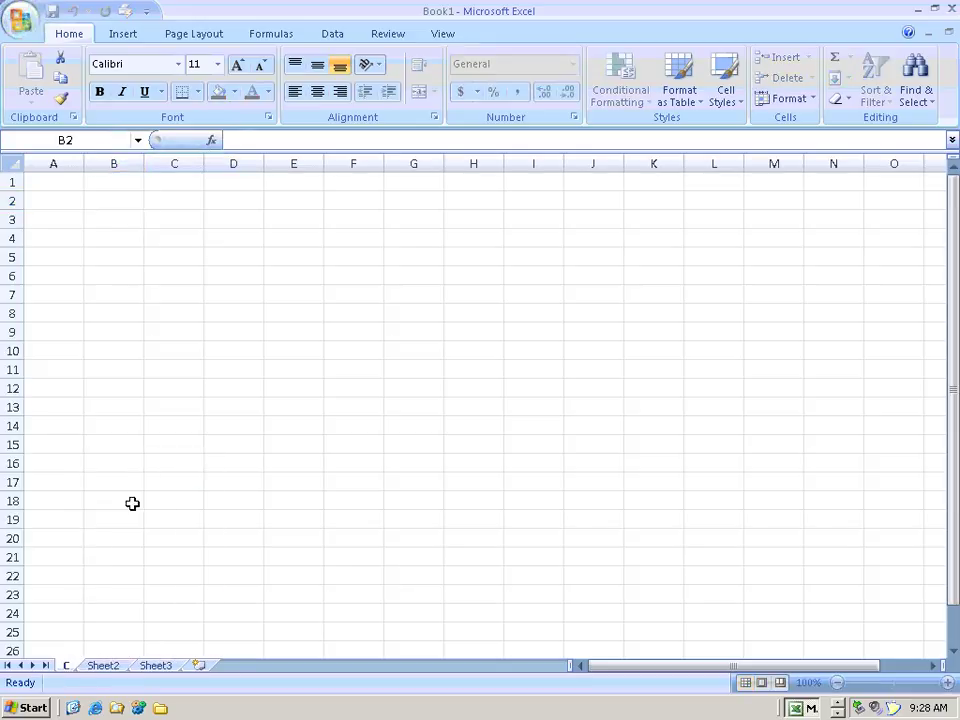
type("al")
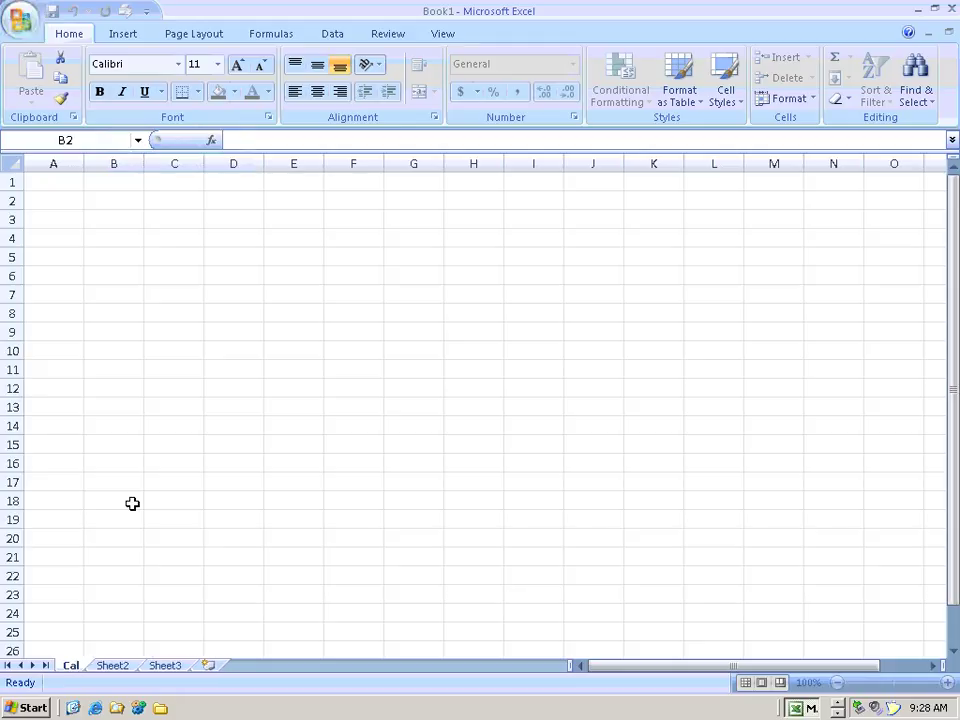
type("c")
key("Return")
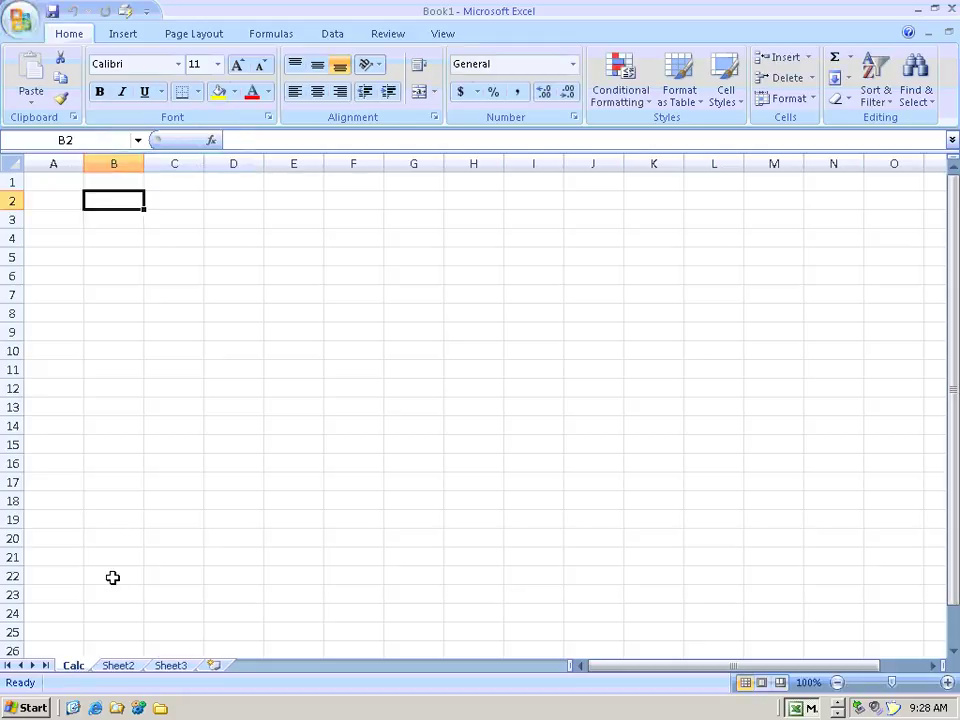
Rename the worksheet Sheet2 as Sales
left_click(118, 665)
right_click(119, 662)
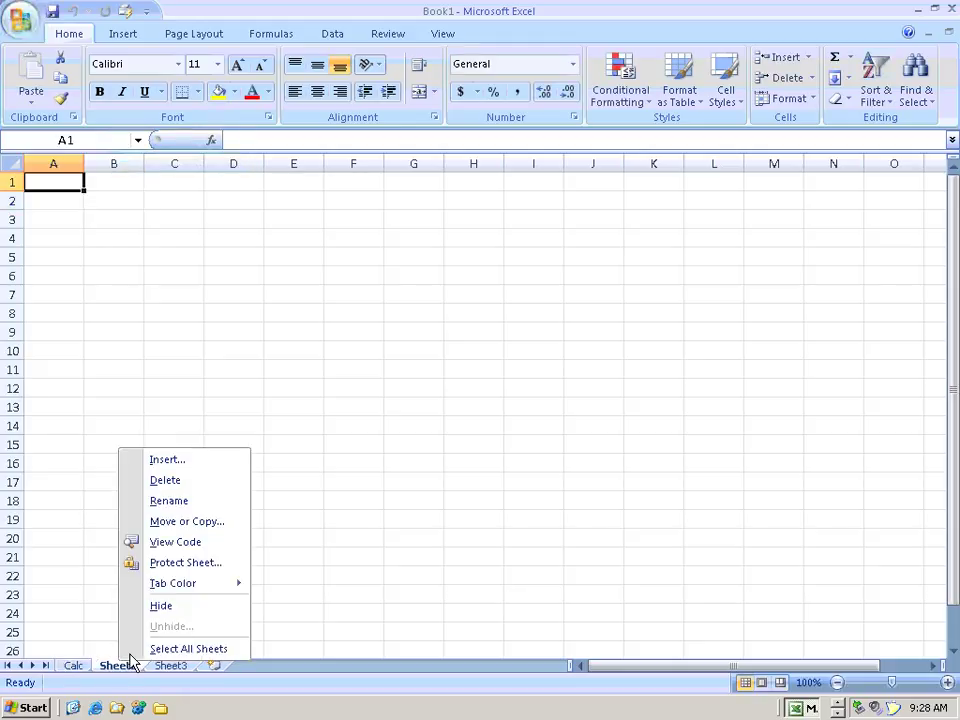
left_click(185, 500)
type("Sales")
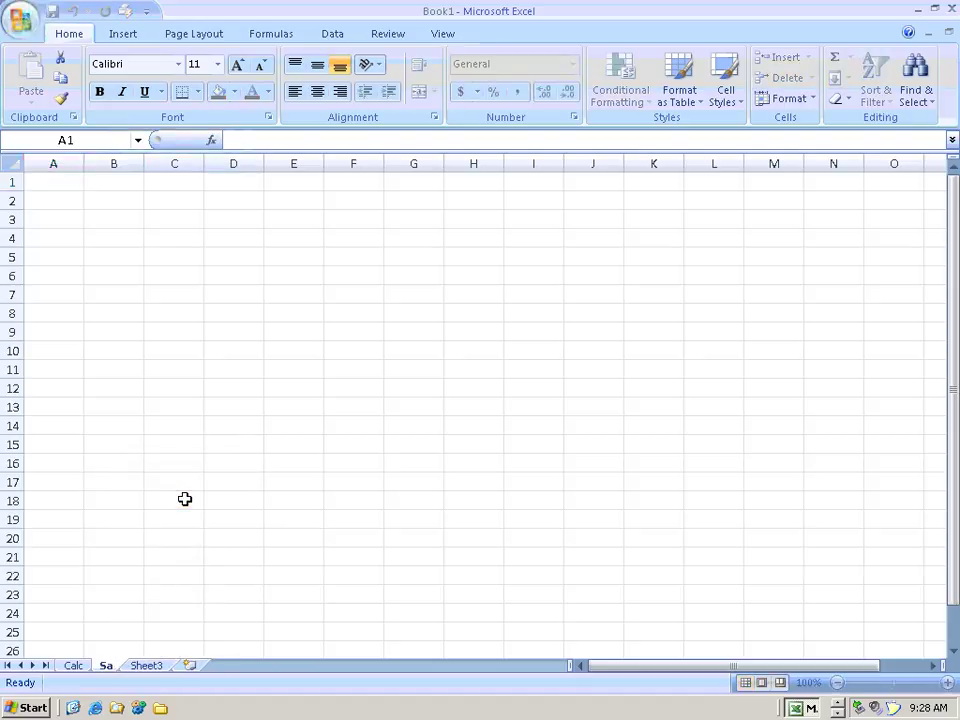
key("Return")
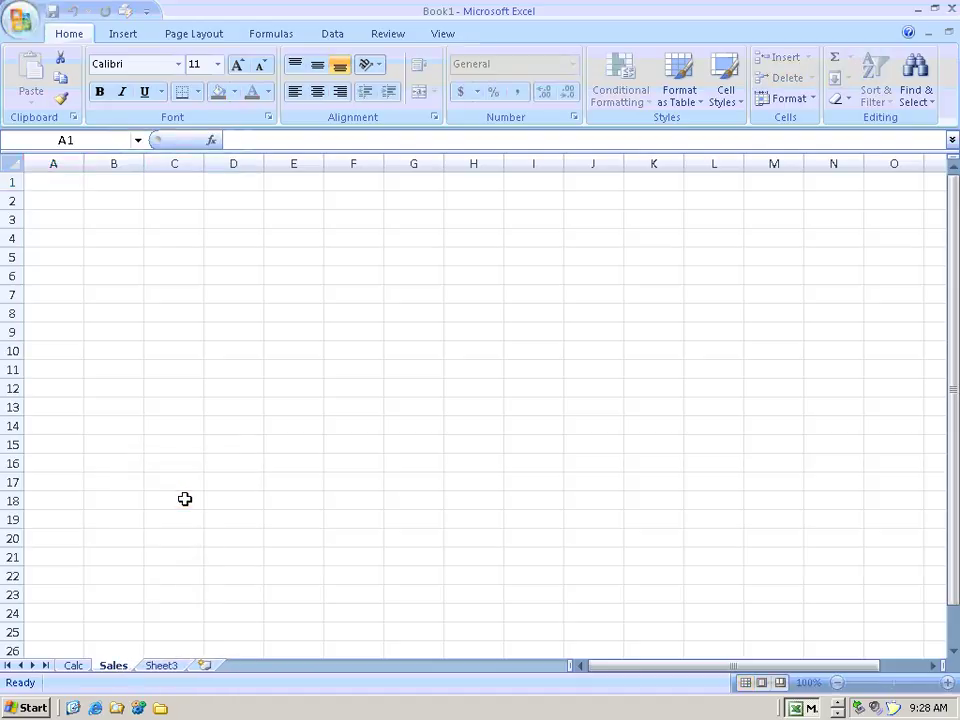
Rename the worksheet Sheet3 as Secret
right_click(161, 667)
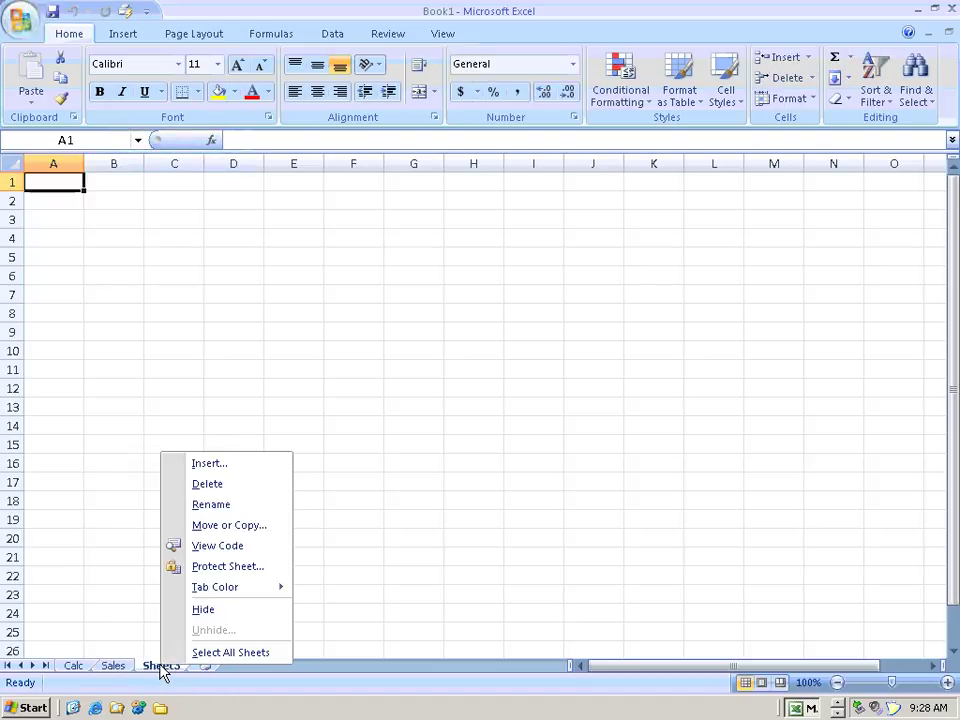
left_click(200, 506)
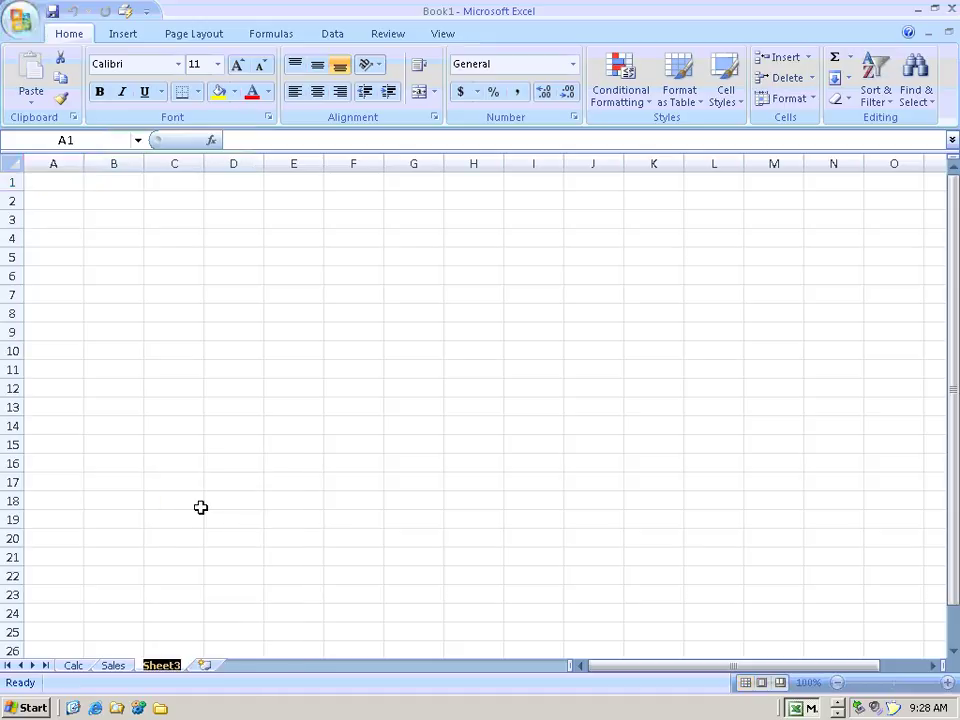
type("Secret")
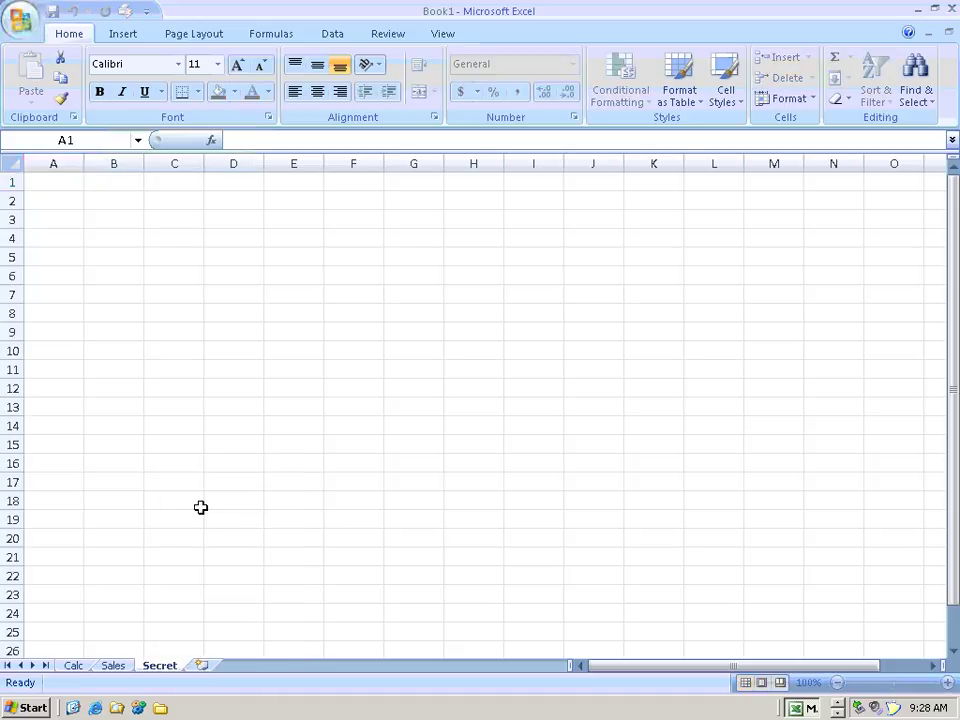
key("Return")
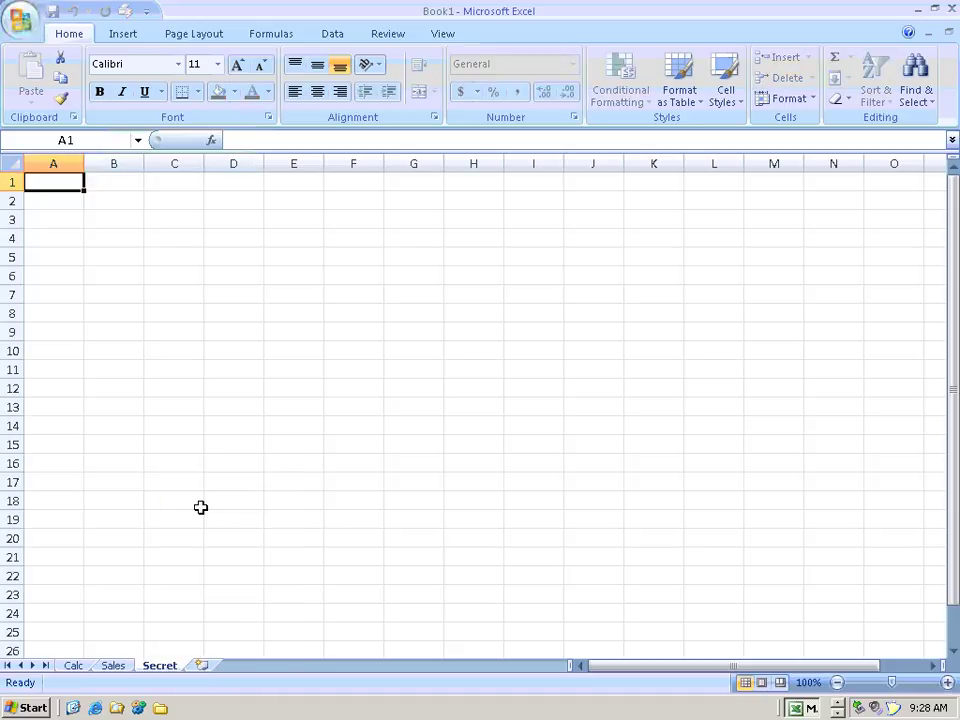
Return to the Calc worksheet and enter the title Calculator in cell B2
left_click(118, 667)
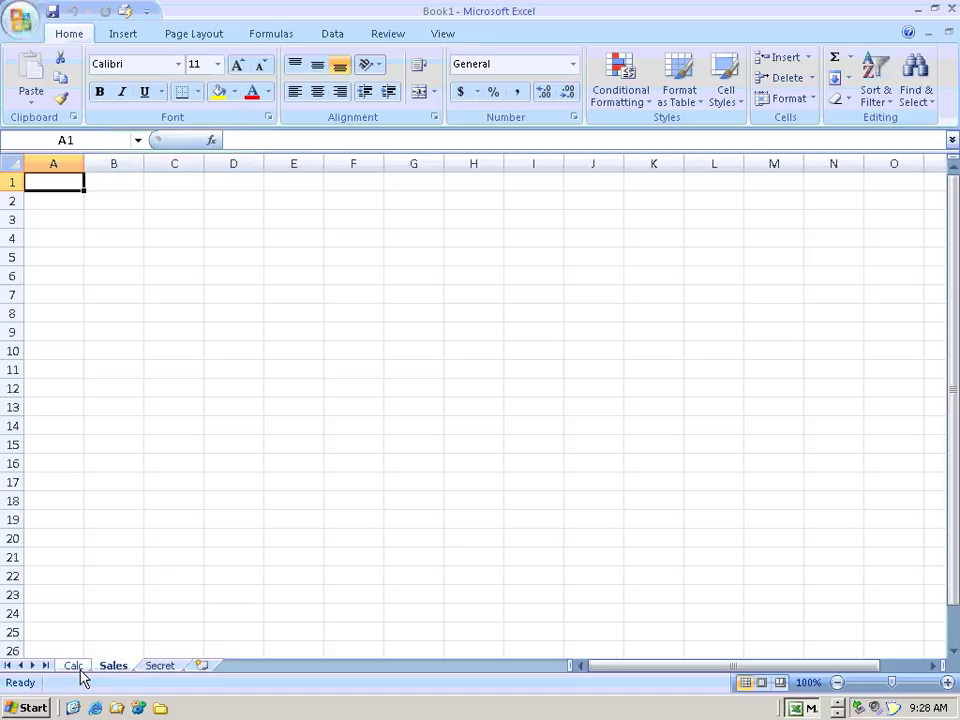
left_click(74, 666)
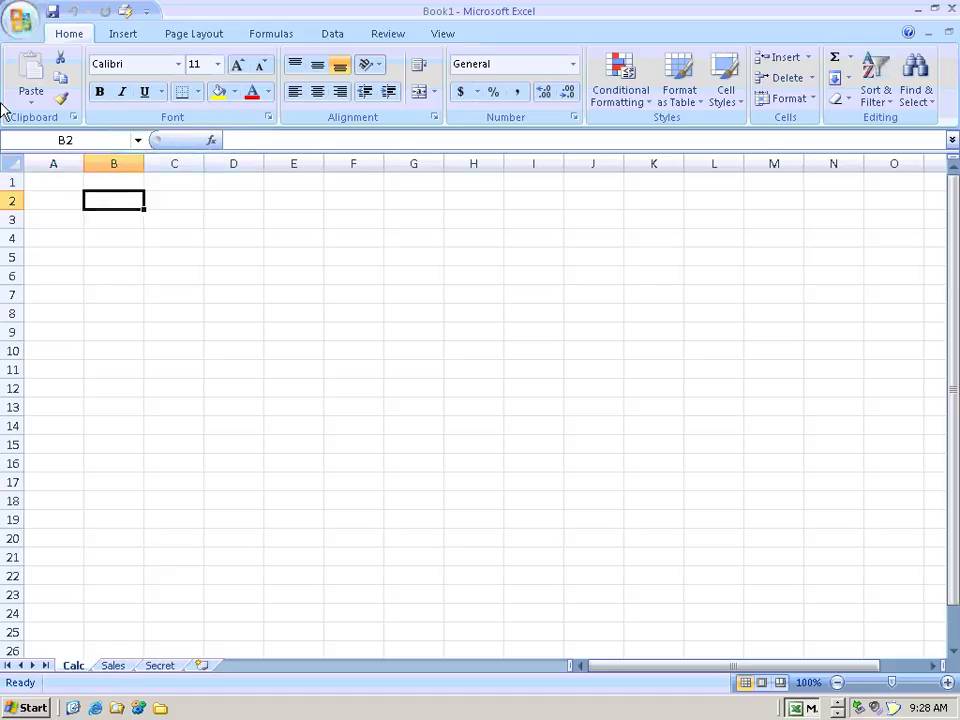
type("Ca")
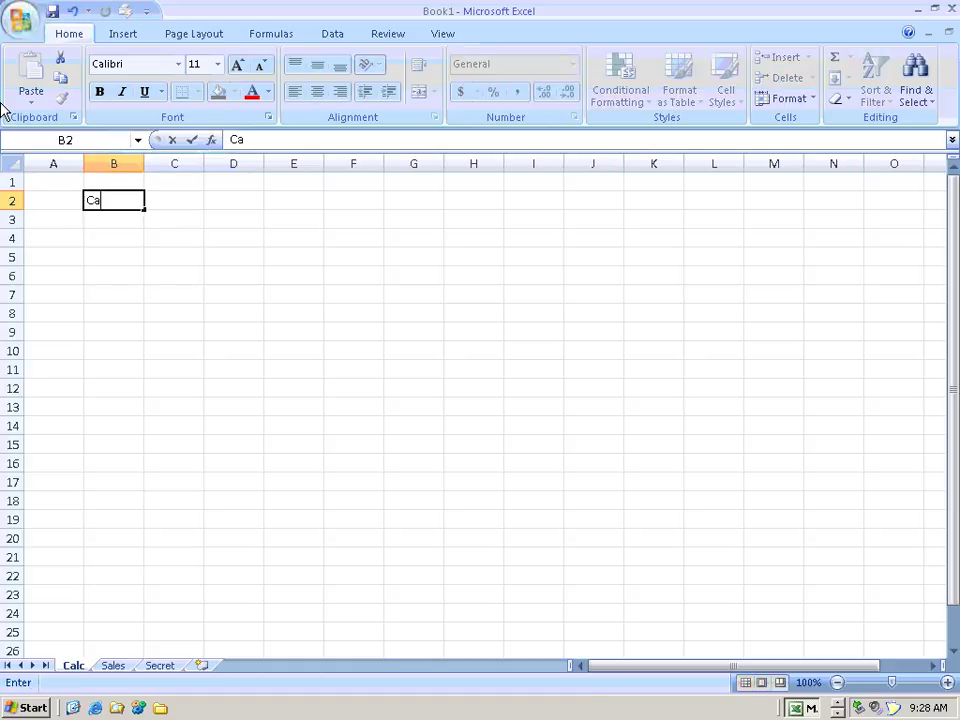
type("lculator")
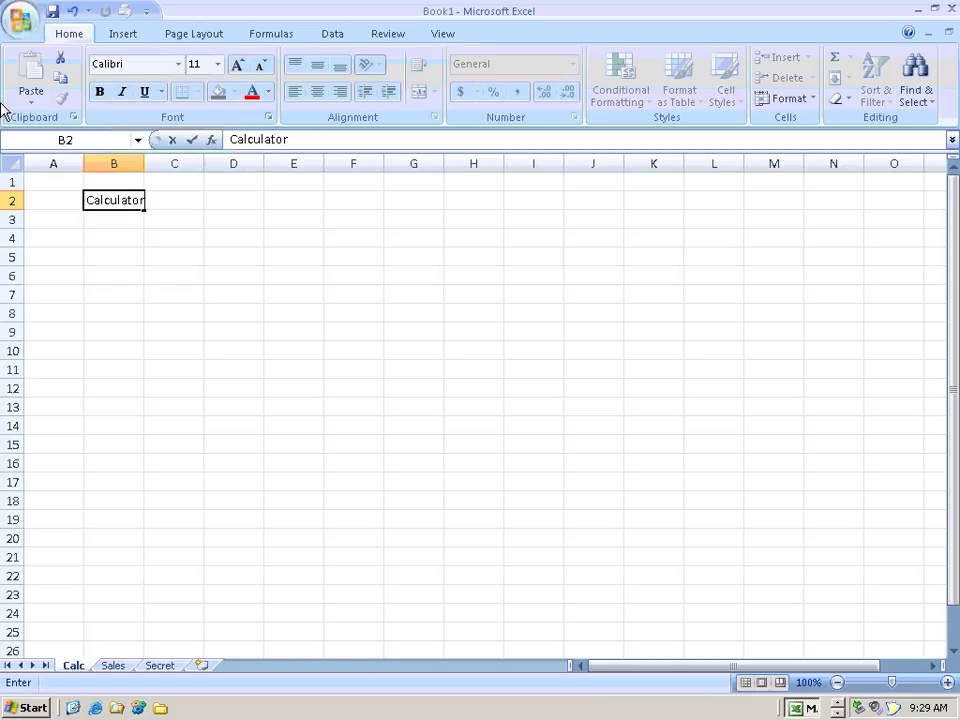
key("Return")
Enter the labels Loan, Rate, Years and Payment in cells B3 to B6 below the title
type("Loan")
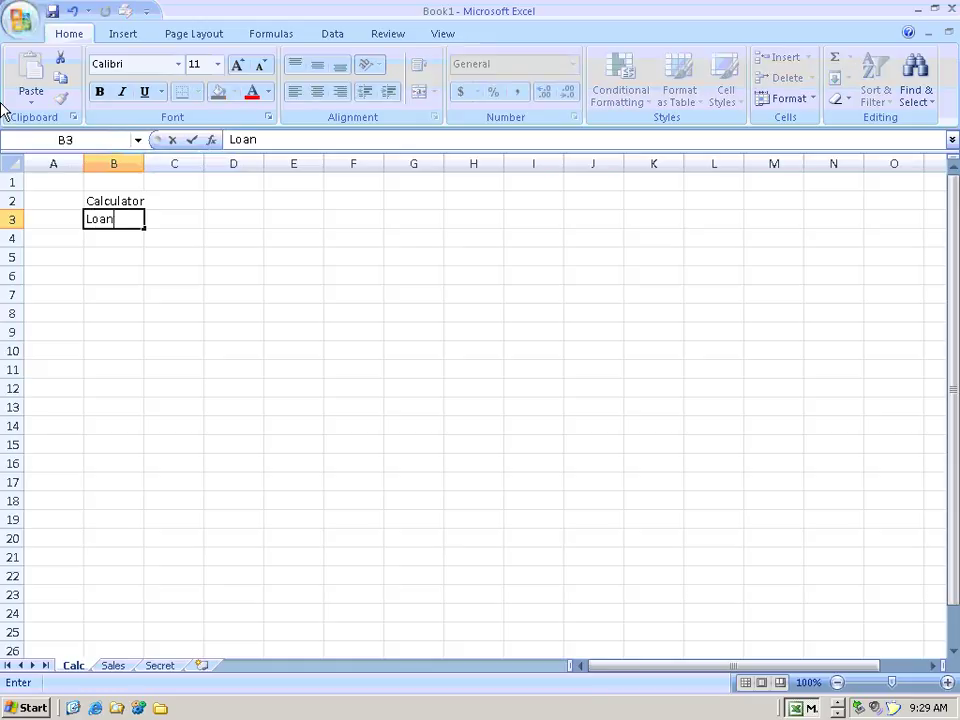
key("Return")
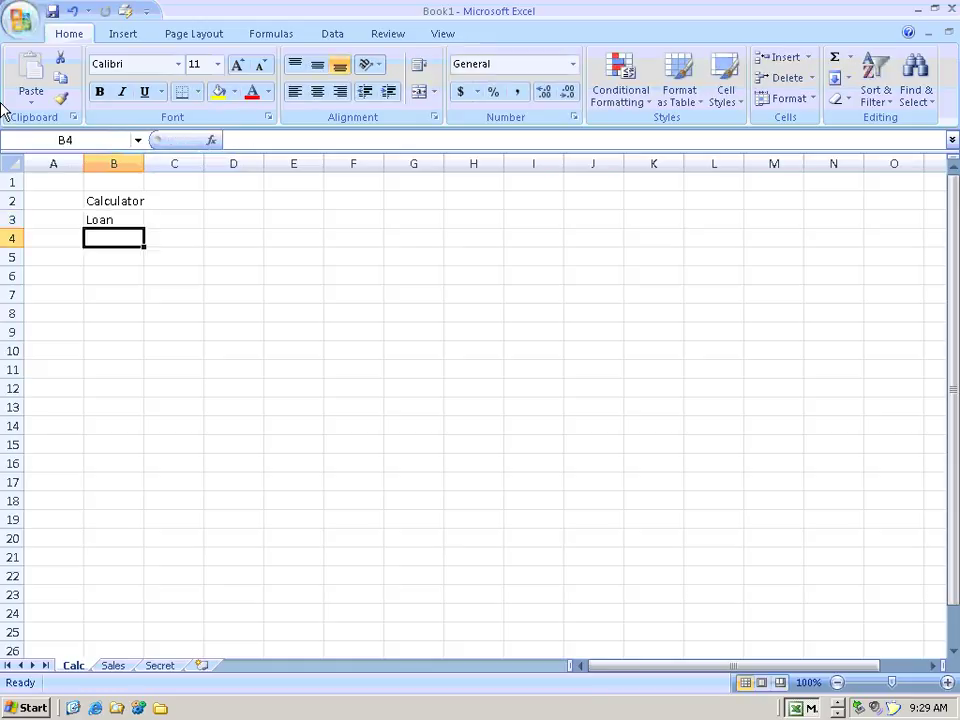
type("Rate")
key("Return")
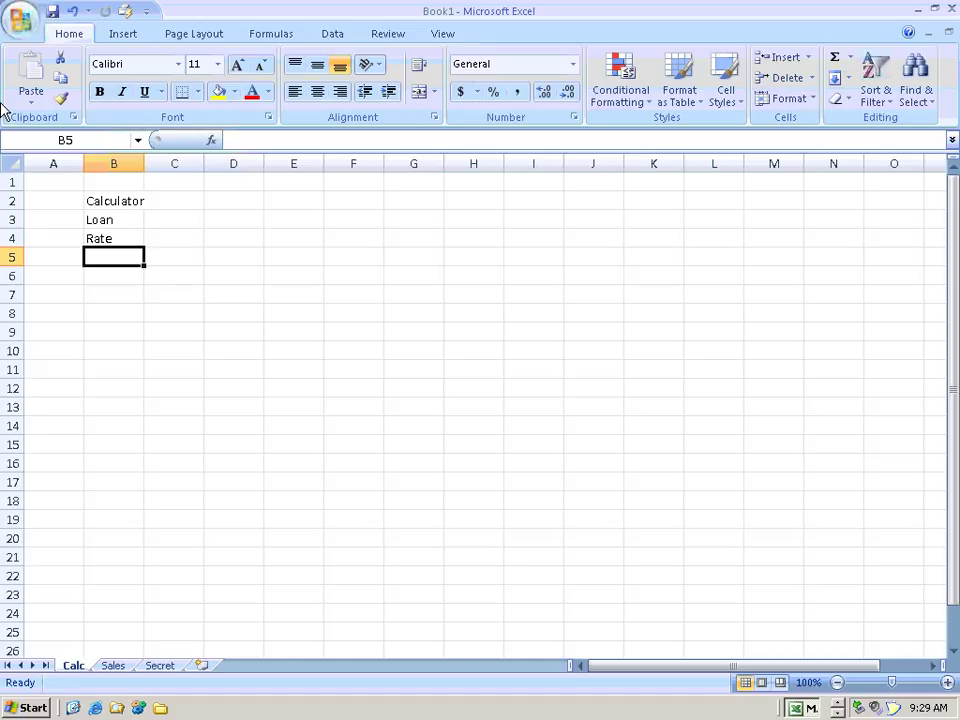
type("Years")
key("Return")
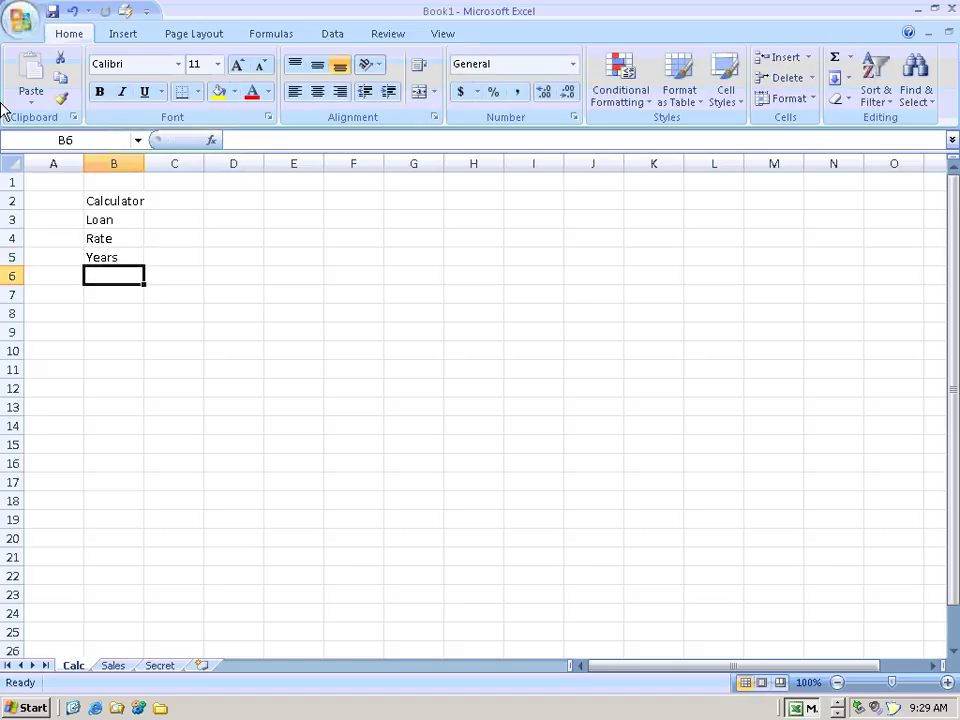
type("Payment")
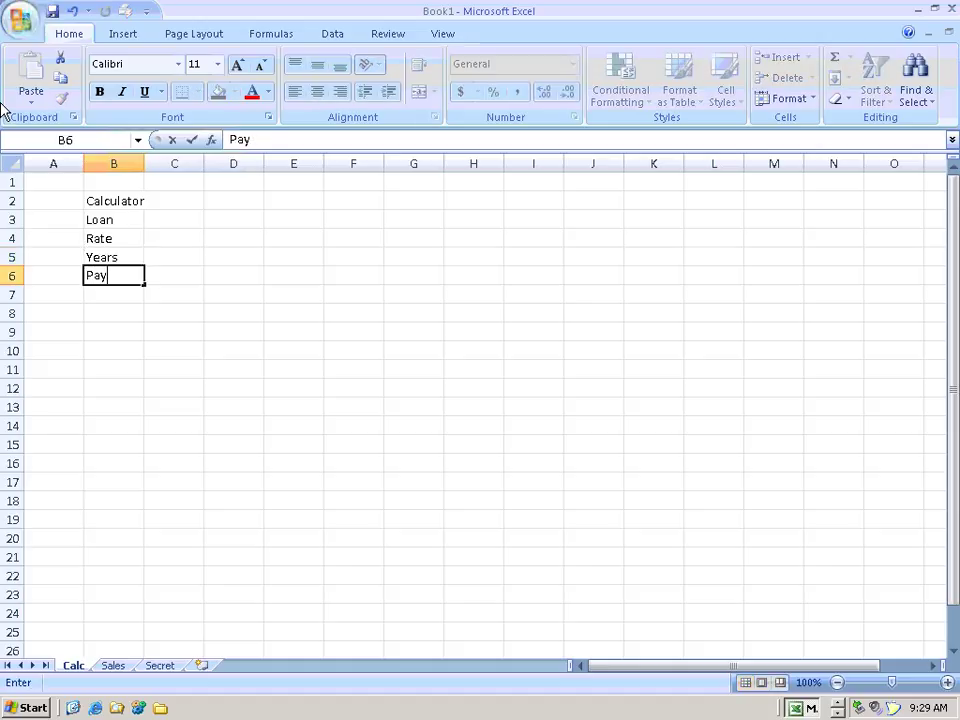
key("Return")
Enlarge the Calculator title in cell B2 to font size 18
key("Up")
key("Up")
key("Up")
key("Up")
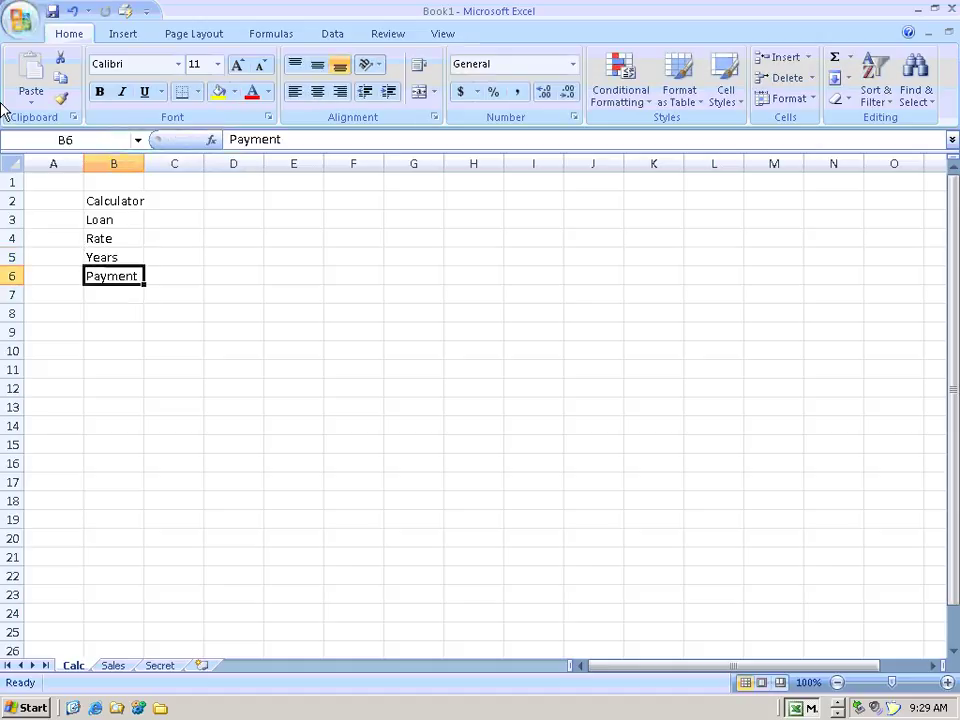
key("Up")
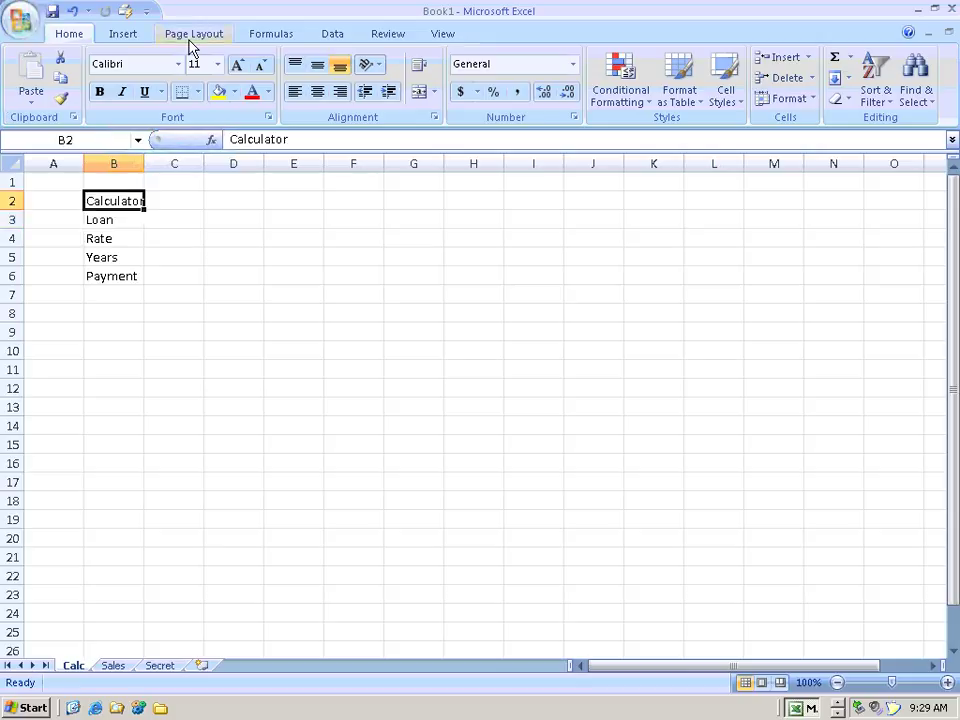
left_click(240, 66)
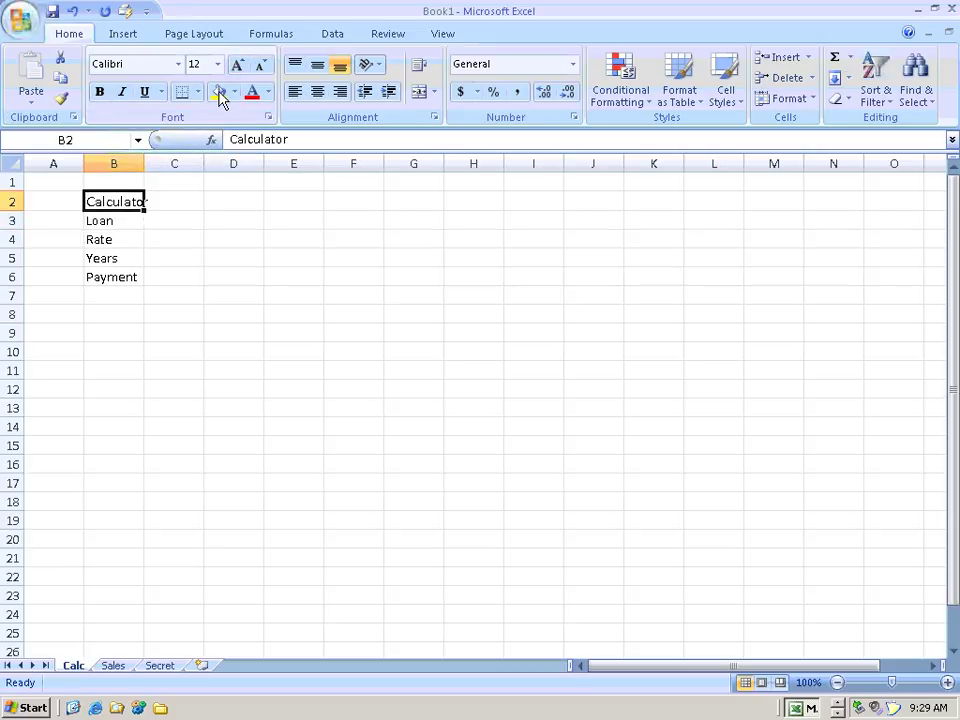
left_click(238, 68)
left_click(238, 68)
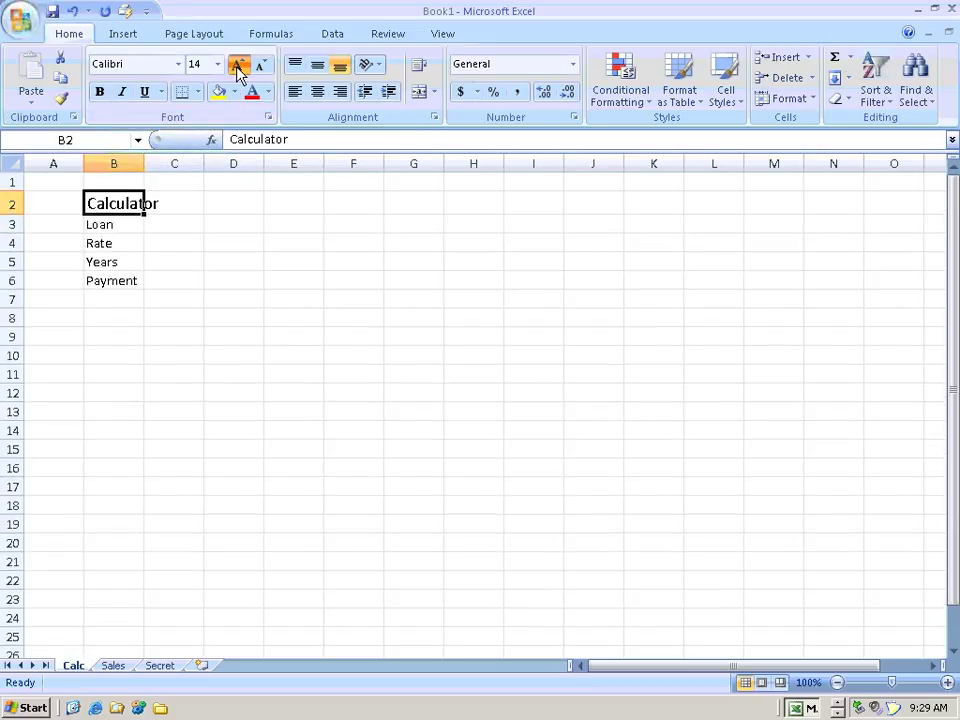
left_click(239, 67)
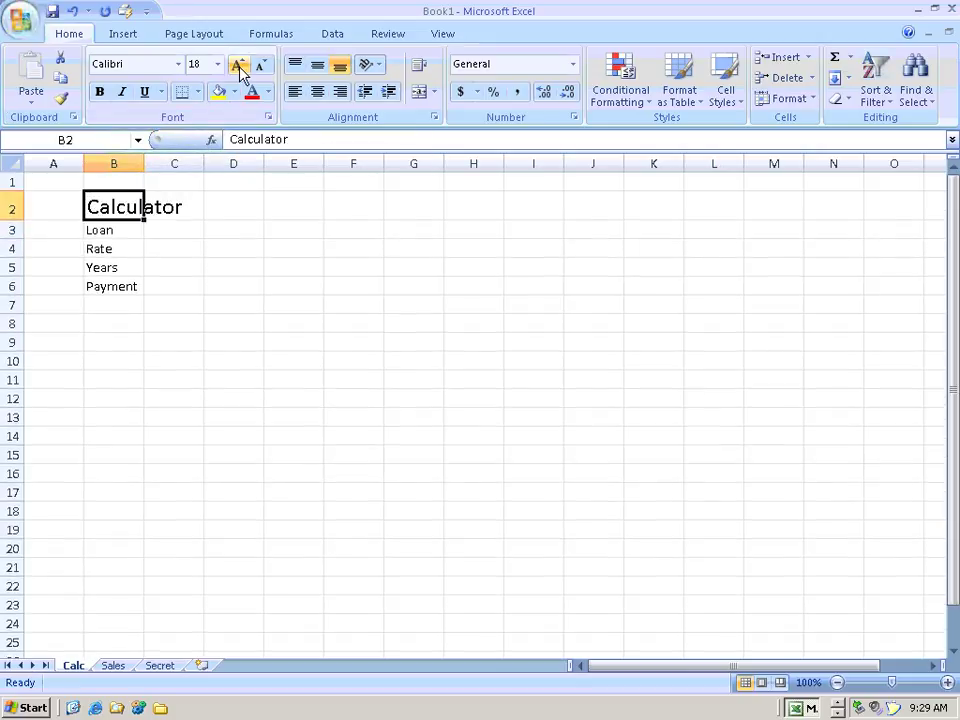
Enter a loan amount of 100000 in cell C3 and a rate of .075 in cell C4
left_click(118, 231)
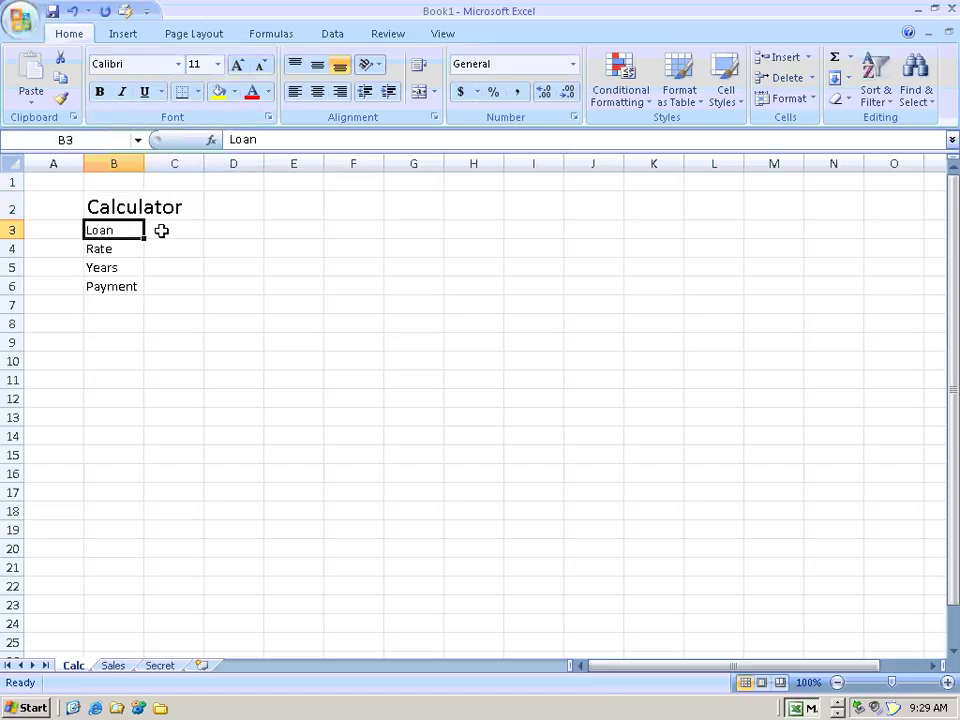
left_click(161, 231)
type("100")
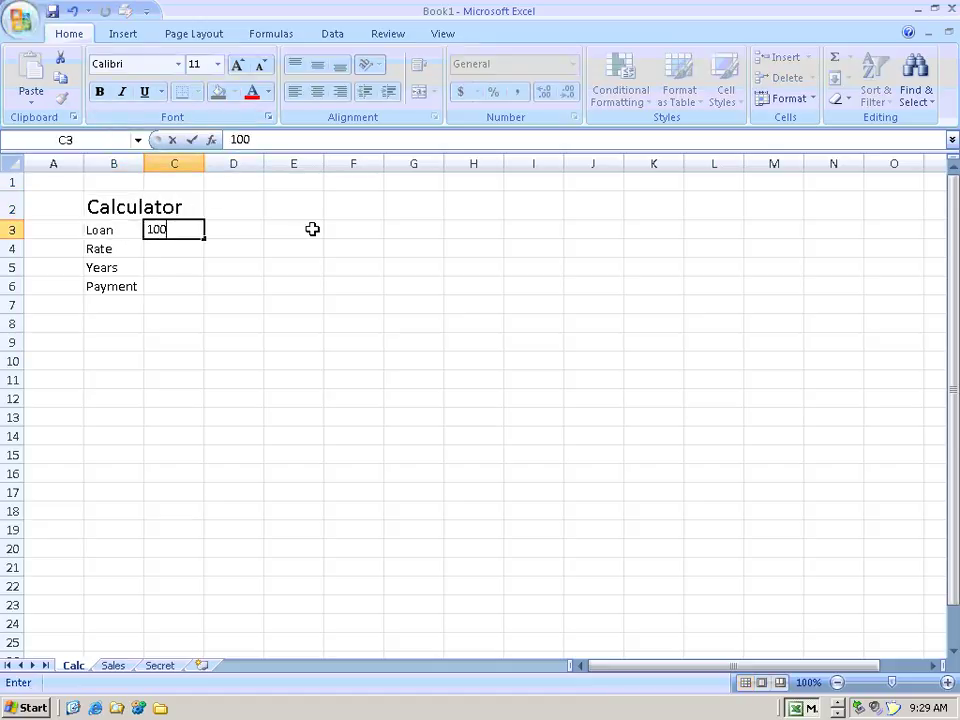
type("000")
key("Return")
type(".")
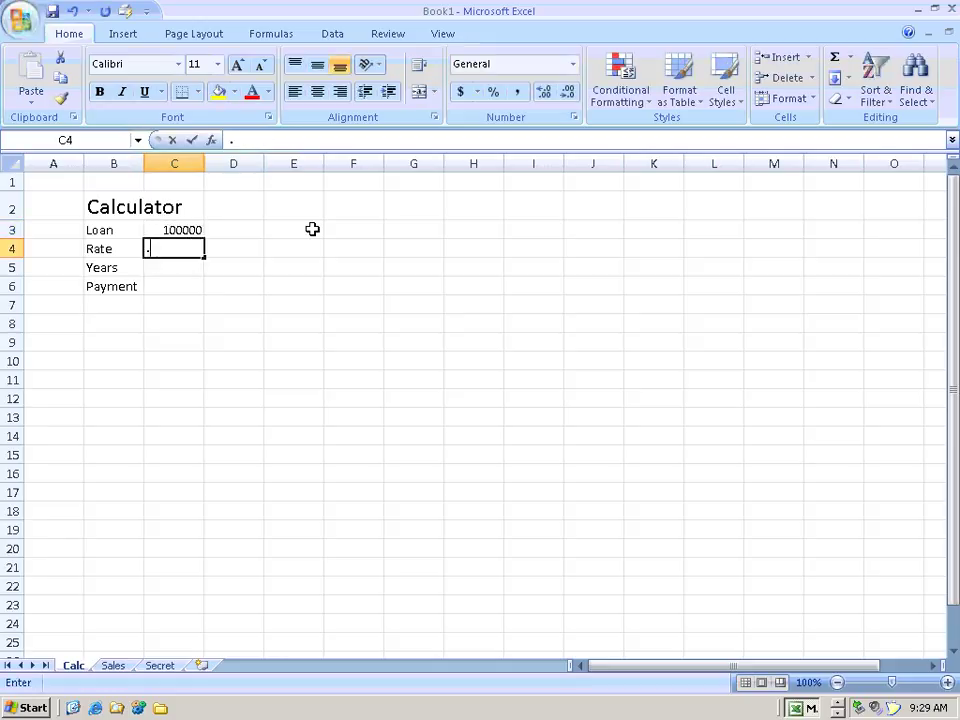
type("07")
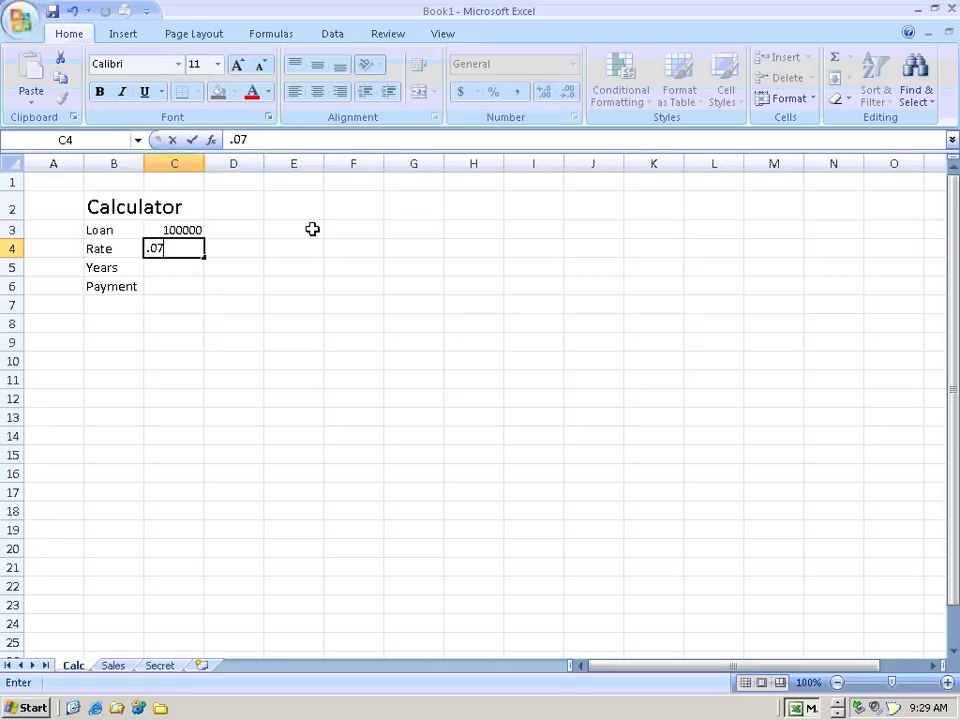
type("5")
key("Return")
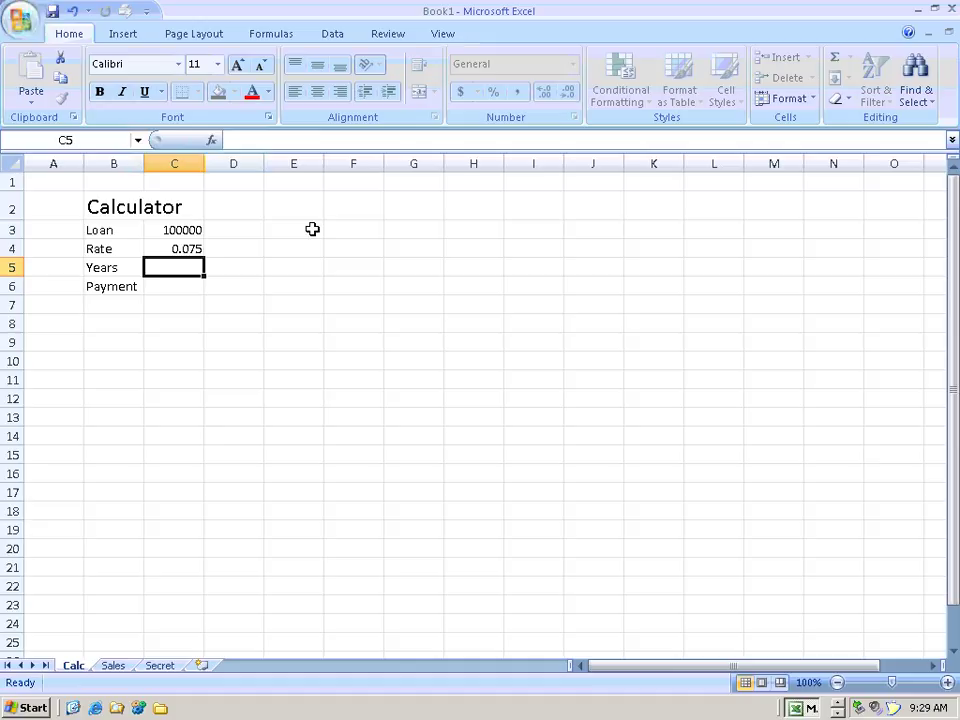
Enter 30 as the number of years in cell C5 and apply the Accounting number format to the loan amount in C3
type("30")
key("Up")
key("Up")
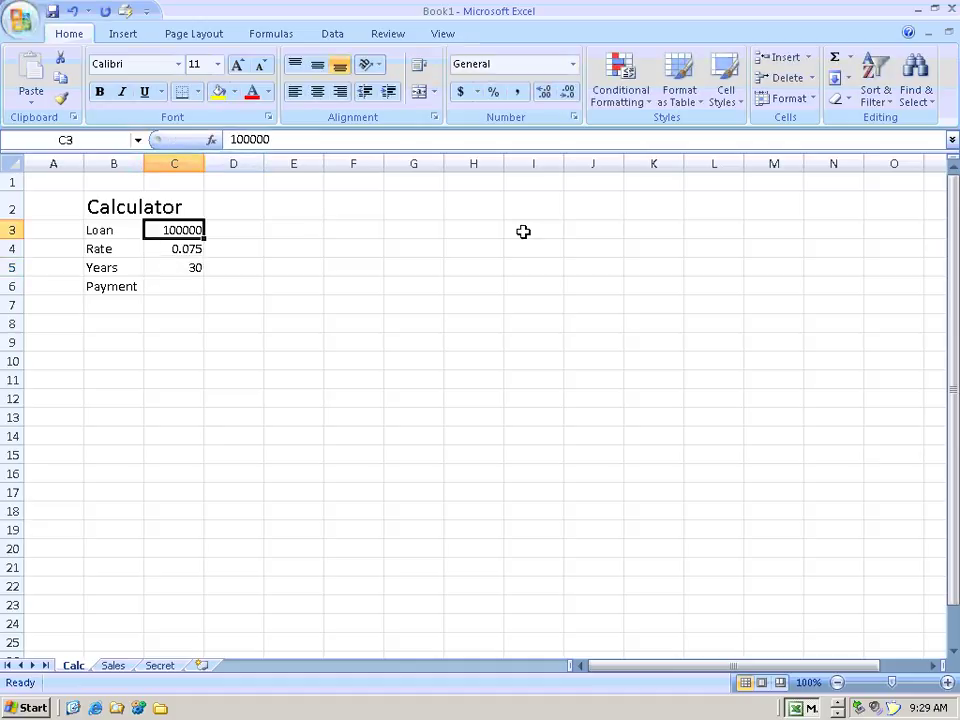
left_click(463, 92)
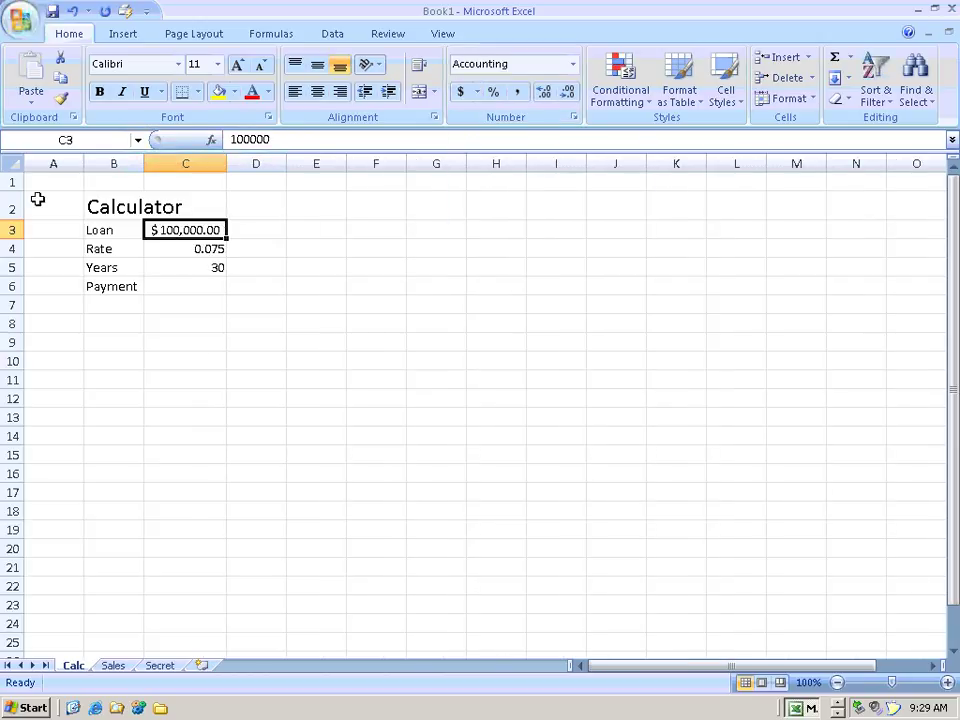
Format the rate in cell C4 as a percentage and the empty Payment cell C6 as Accounting
left_click(203, 250)
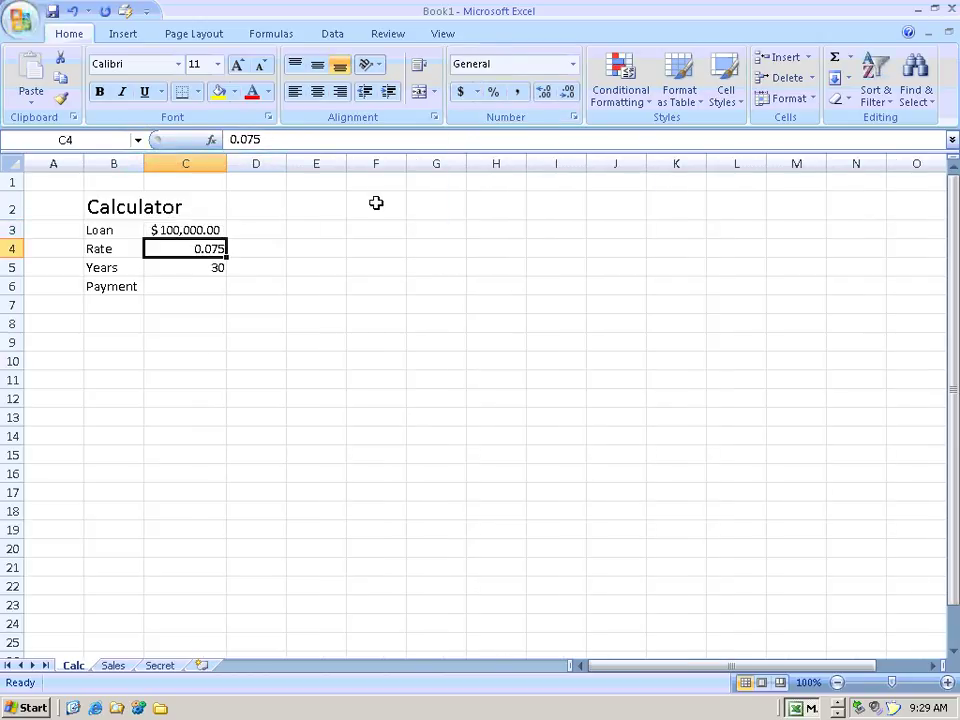
left_click(494, 93)
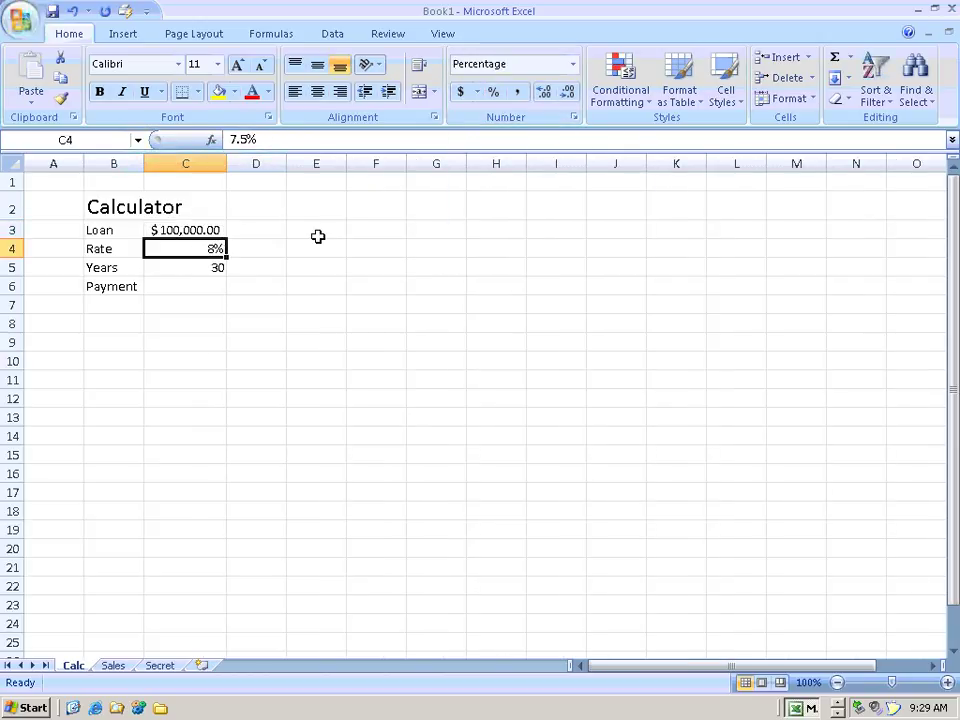
left_click(192, 285)
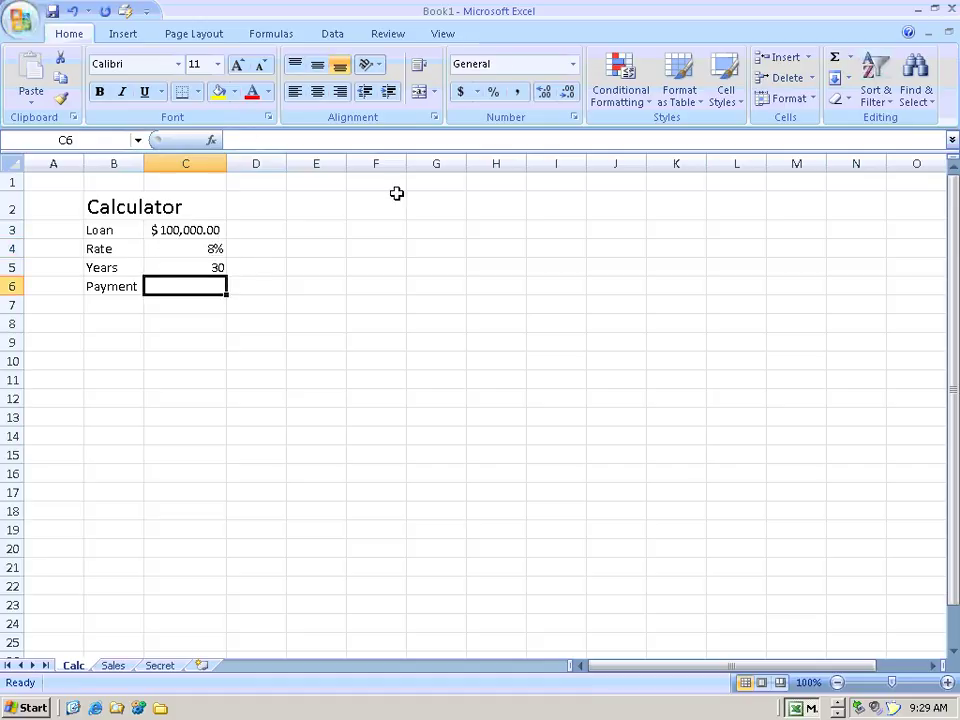
left_click(462, 93)
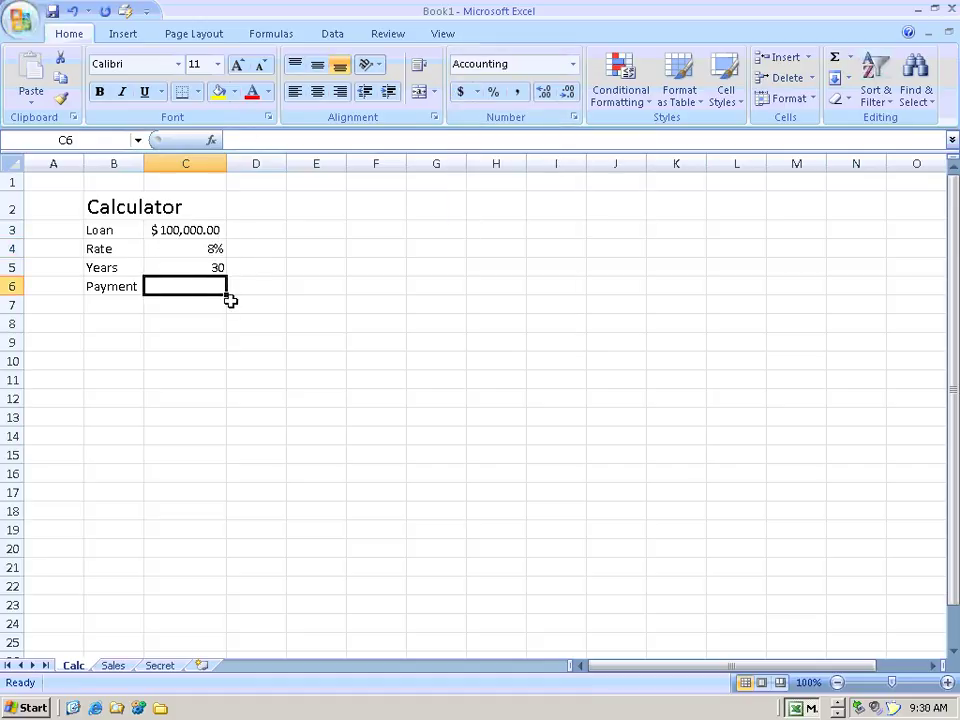
Define the workbook-scoped names Loan for cell C3 and Rate for cell C4
left_click(182, 231)
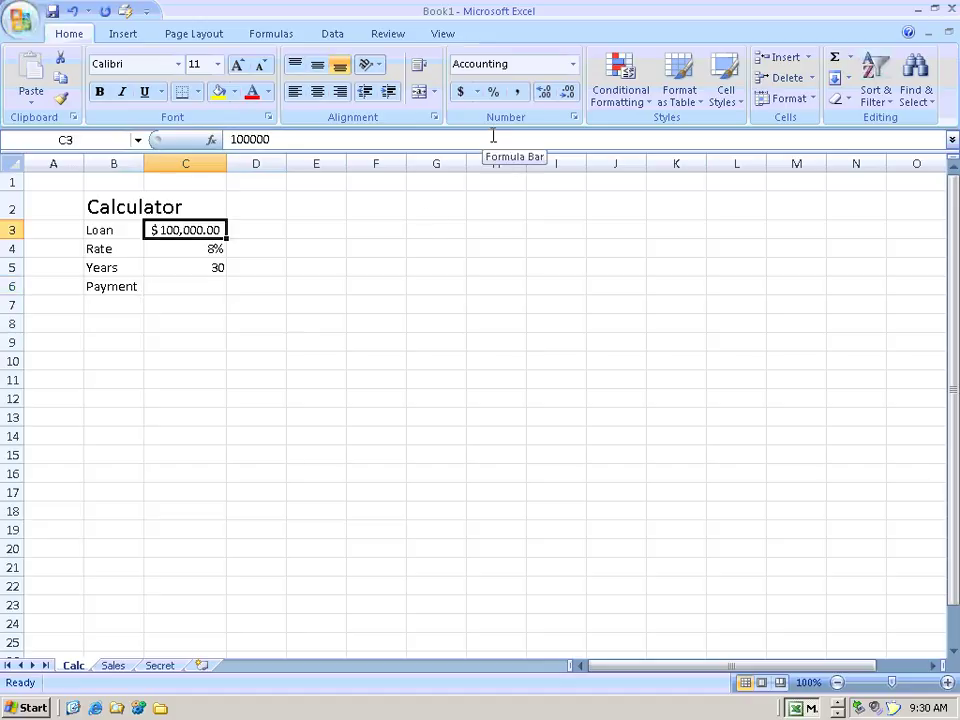
left_click(278, 40)
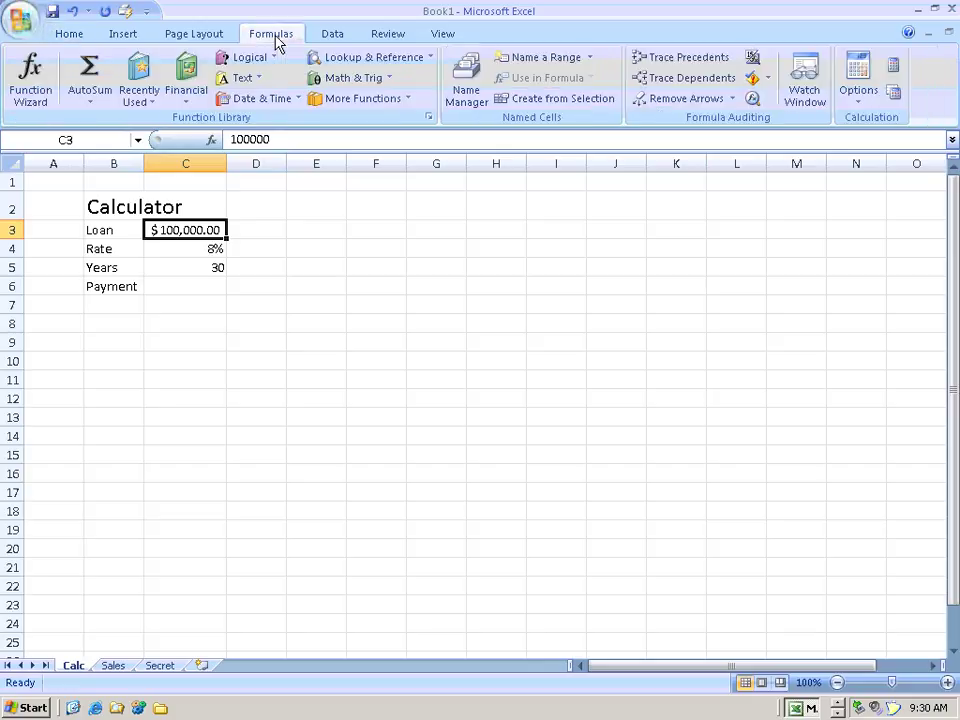
left_click(546, 58)
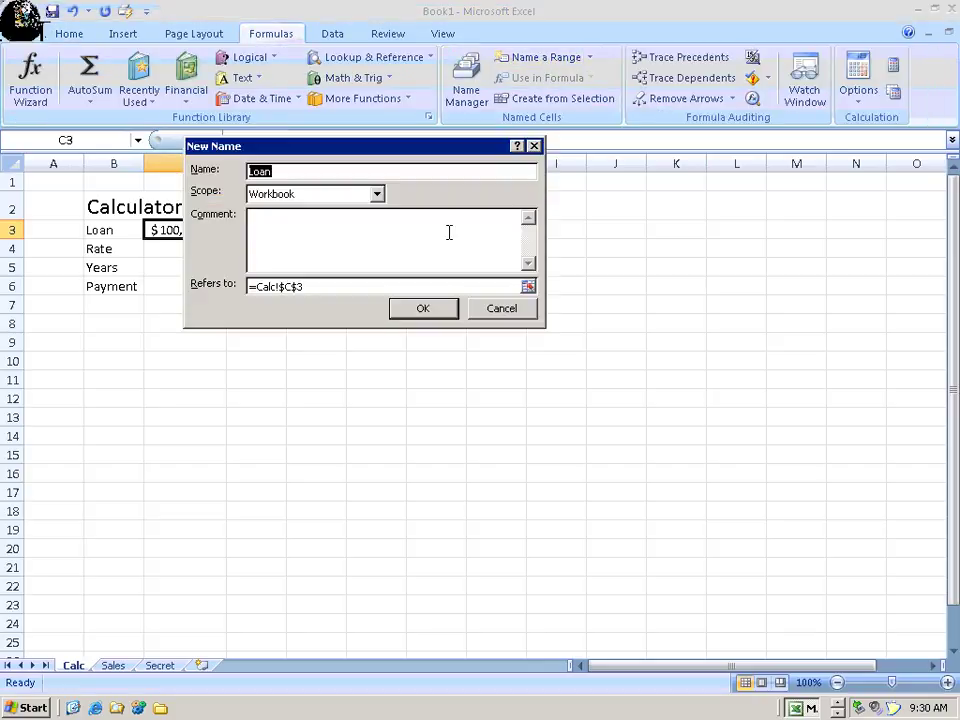
left_click(418, 309)
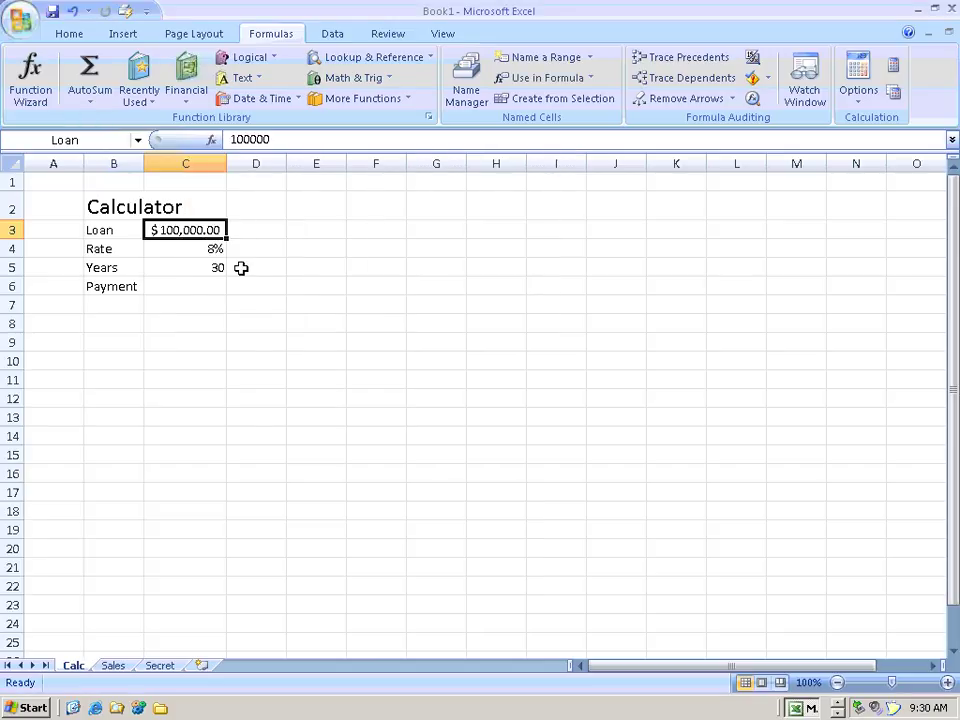
left_click(208, 249)
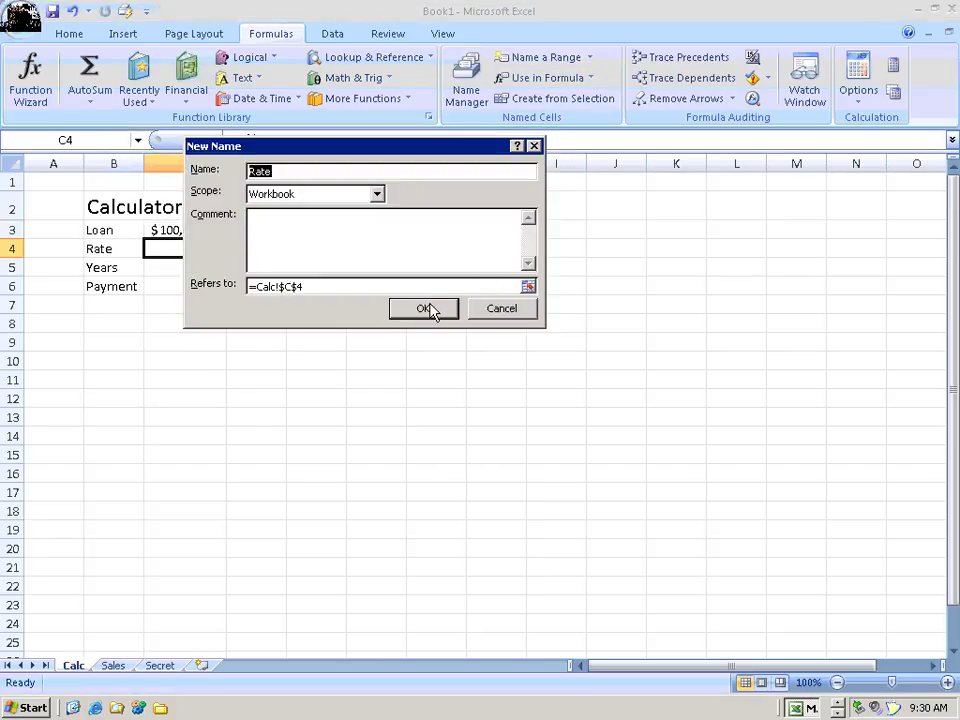
left_click(429, 308)
Define the workbook-scoped names Years for cell C5 and Payment for cell C6
left_click(199, 270)
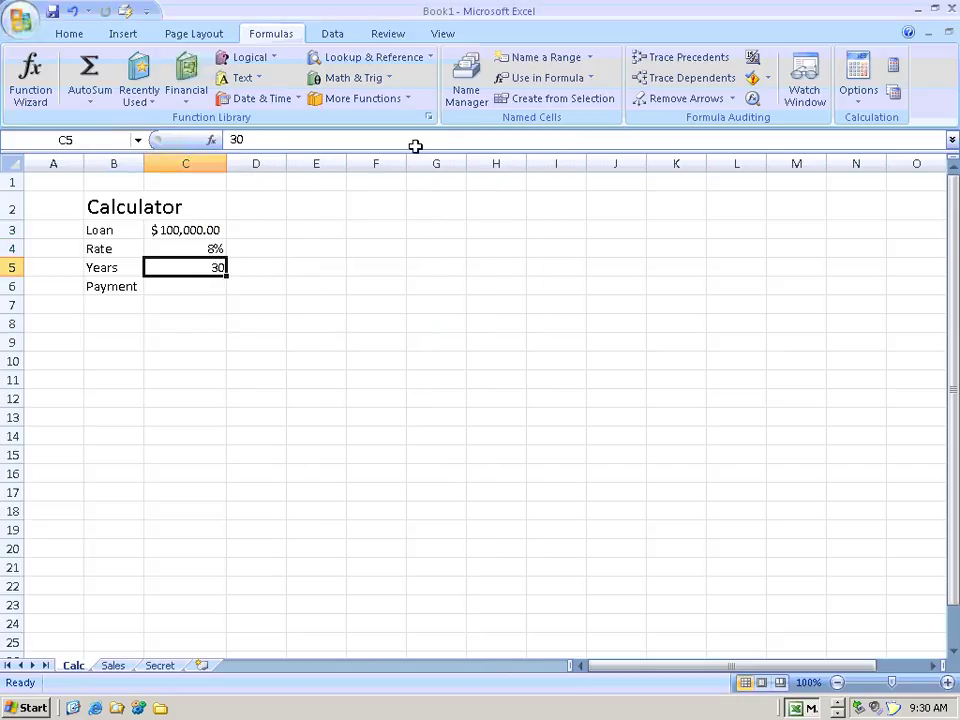
left_click(545, 58)
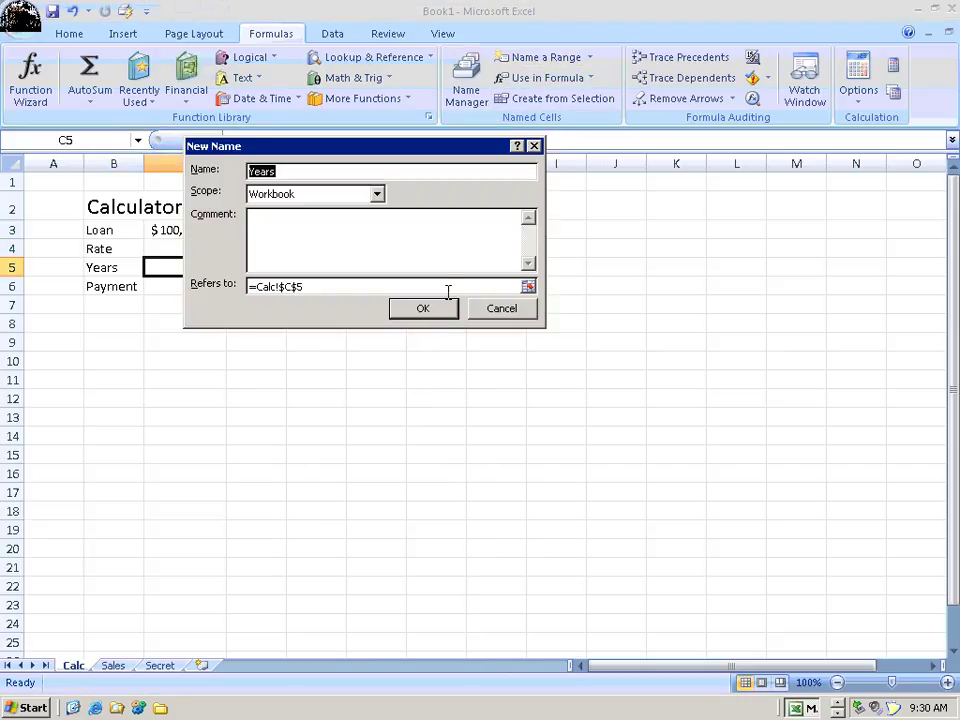
left_click(421, 308)
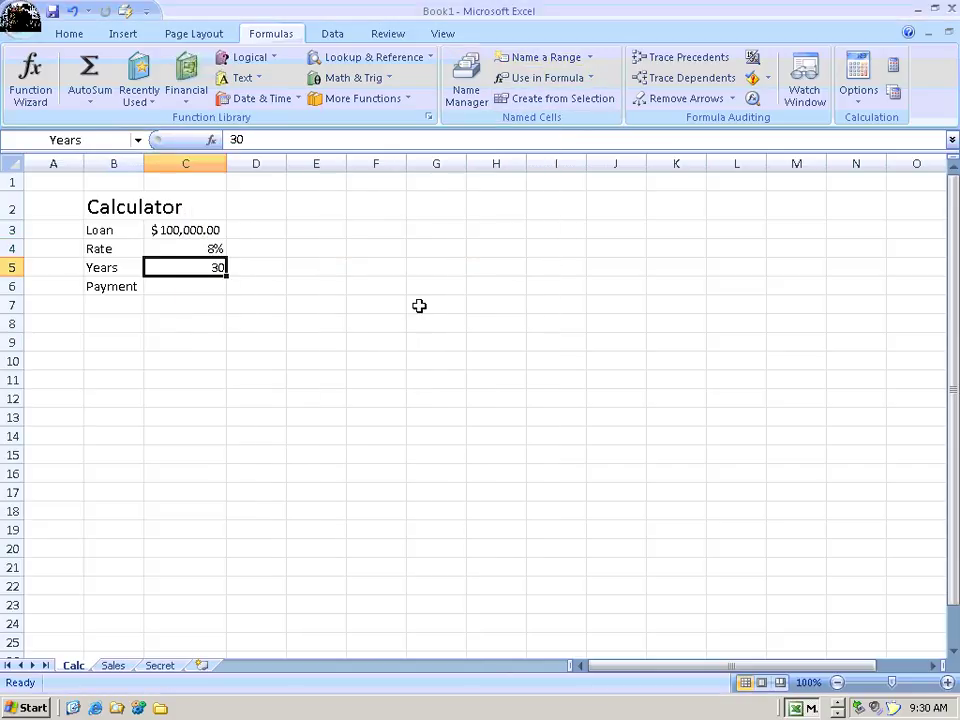
left_click(191, 284)
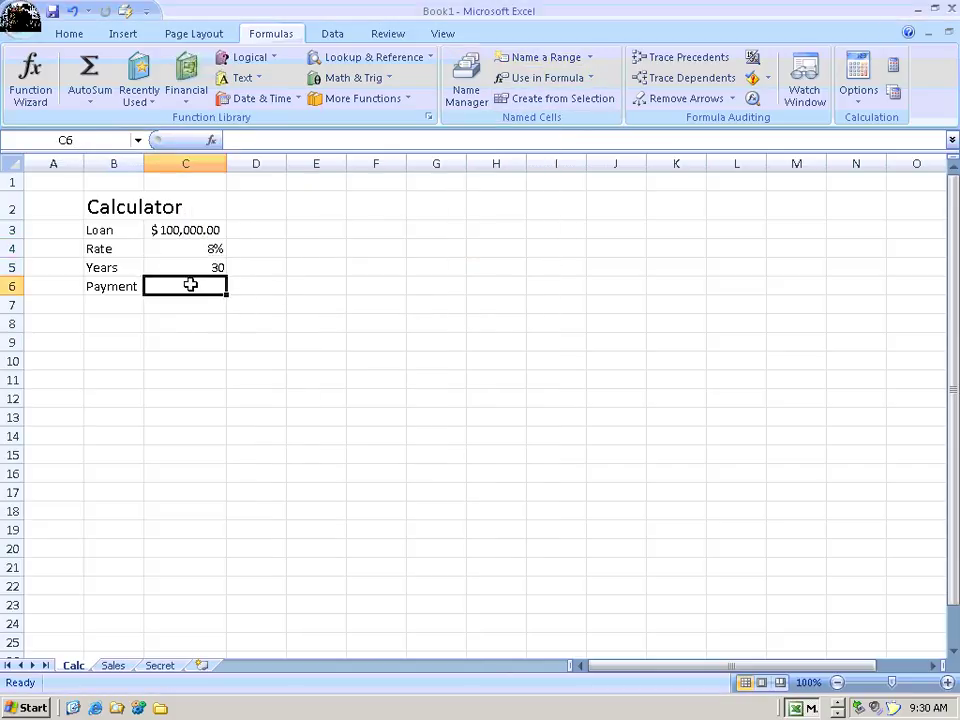
left_click(545, 57)
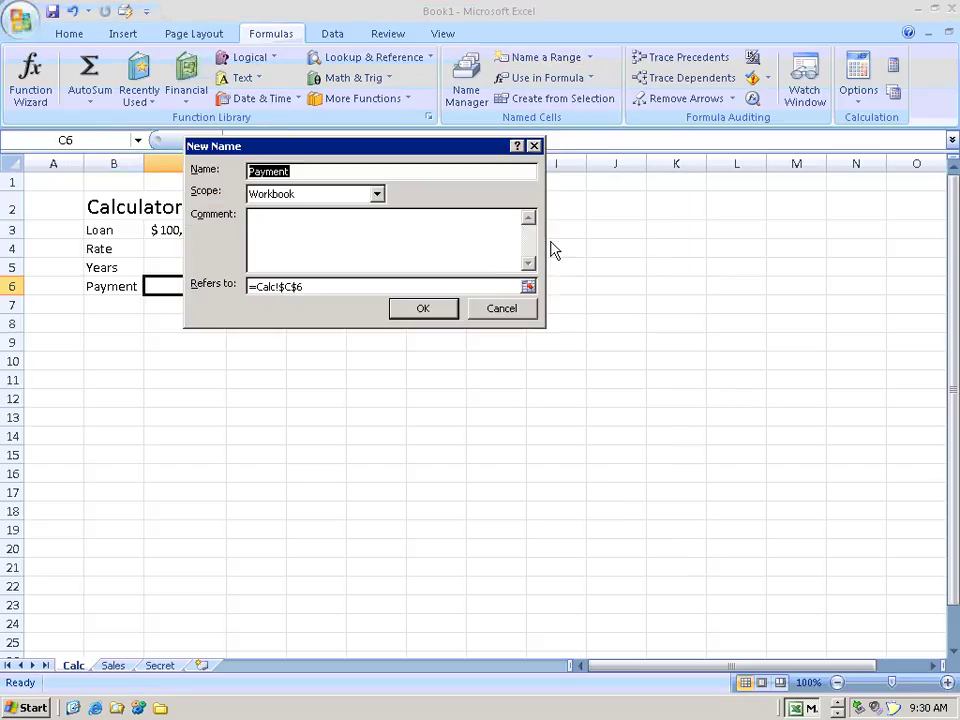
left_click(428, 318)
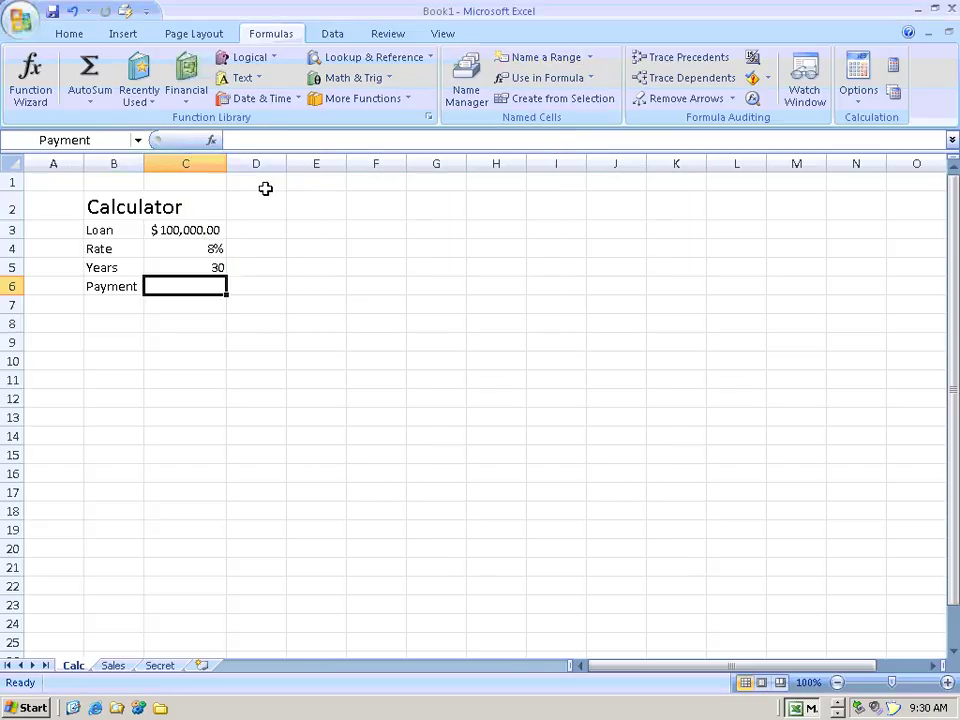
Enter the formula =ABS(PMT(Rate/12,Years*12,Loan)) in the Payment cell C6, accepting the proposed correction for the closing parenthesis
left_click(323, 135)
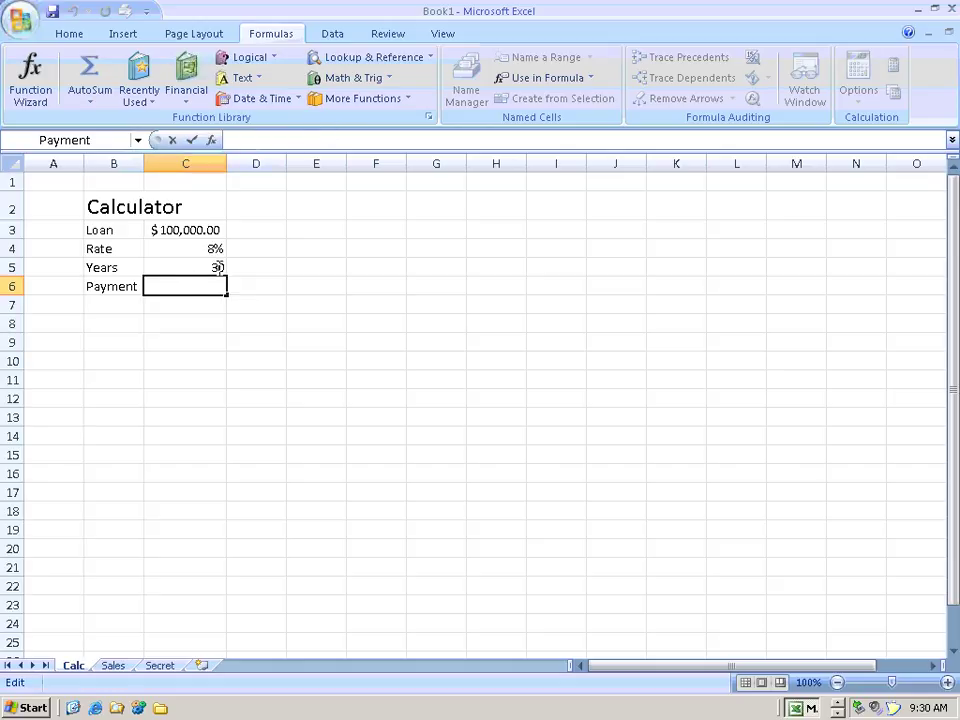
type("=")
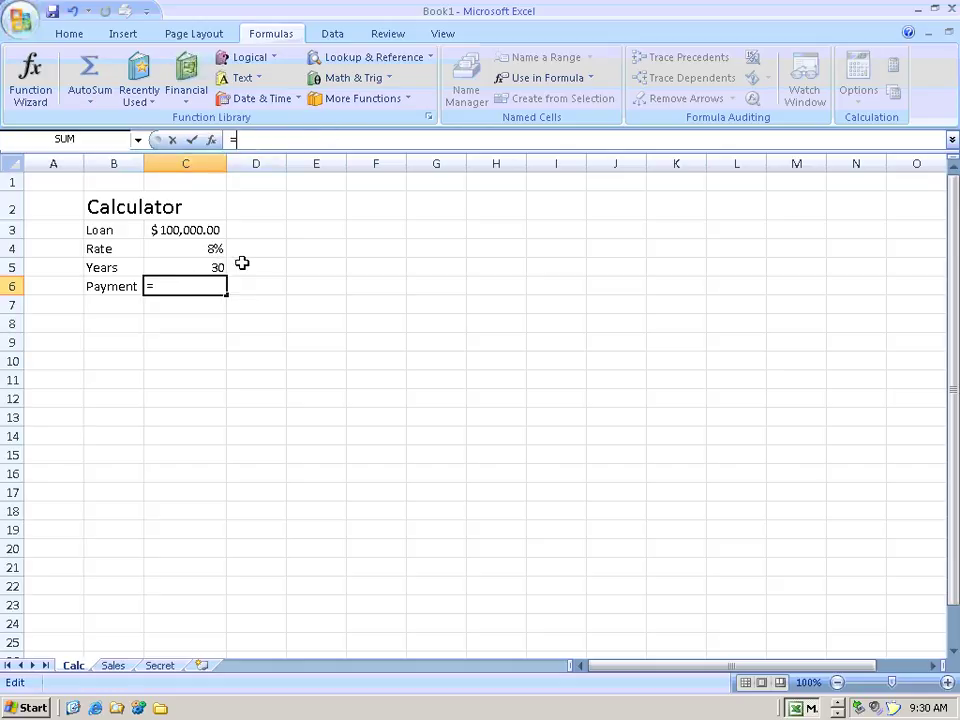
type("AB")
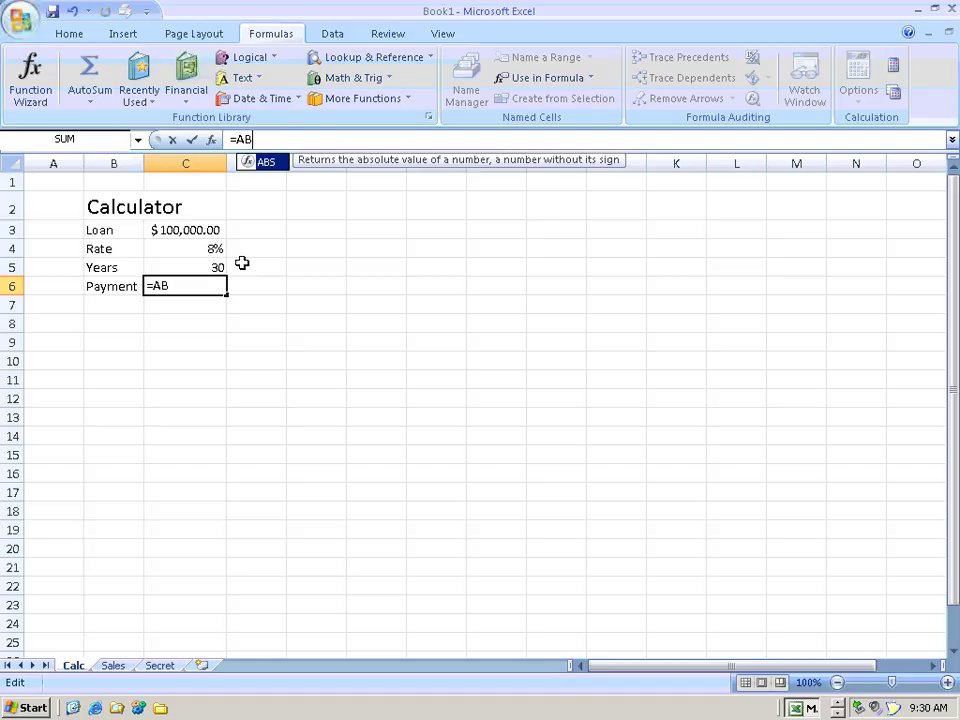
type("S(")
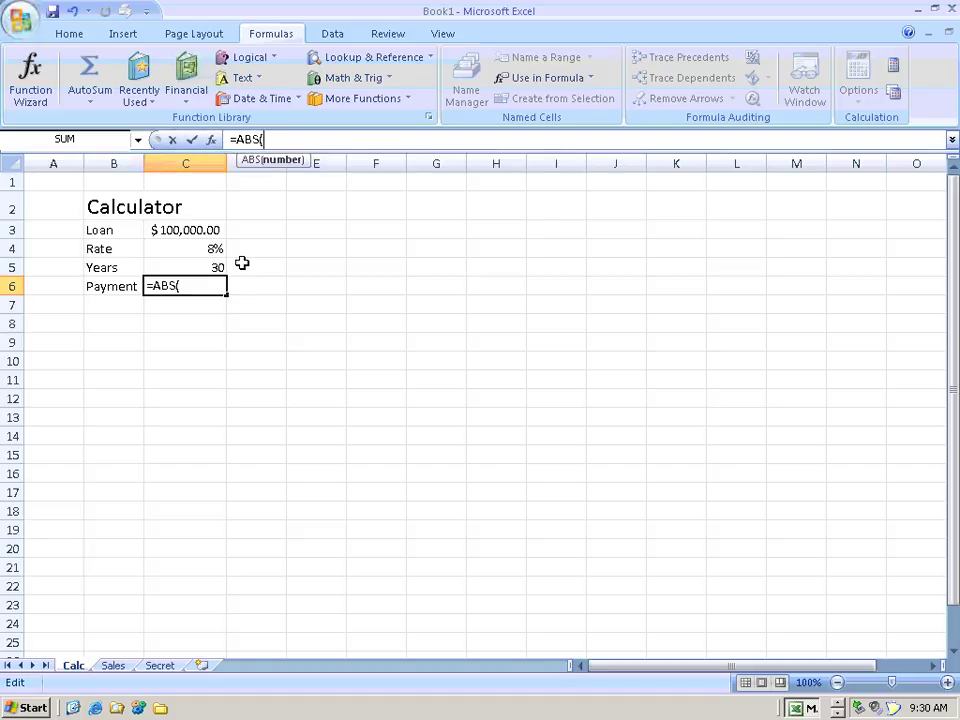
type("P")
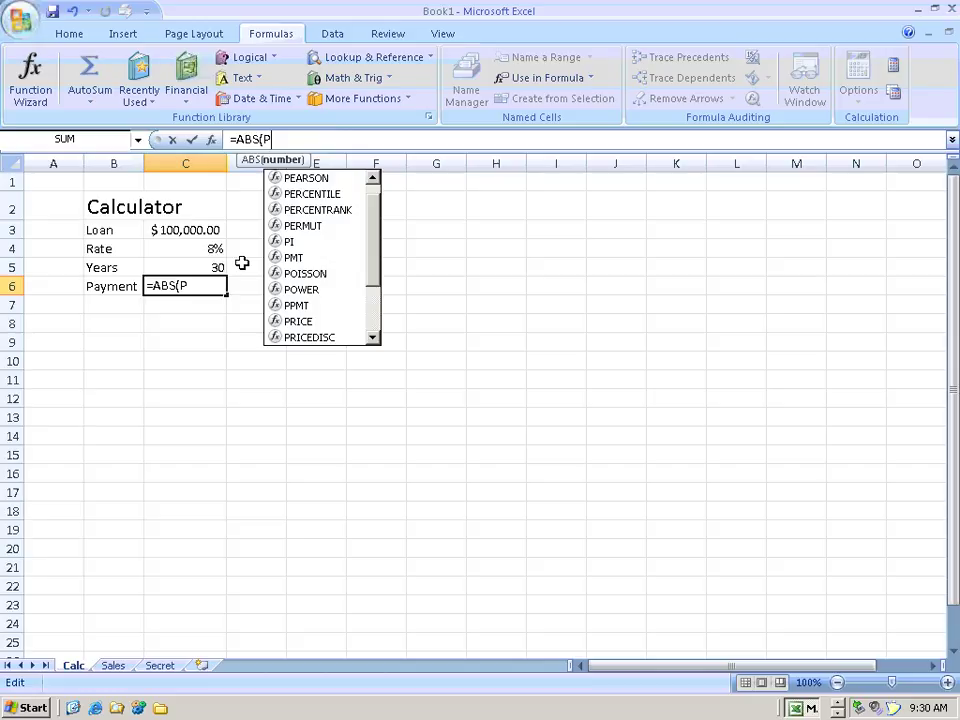
type("MT")
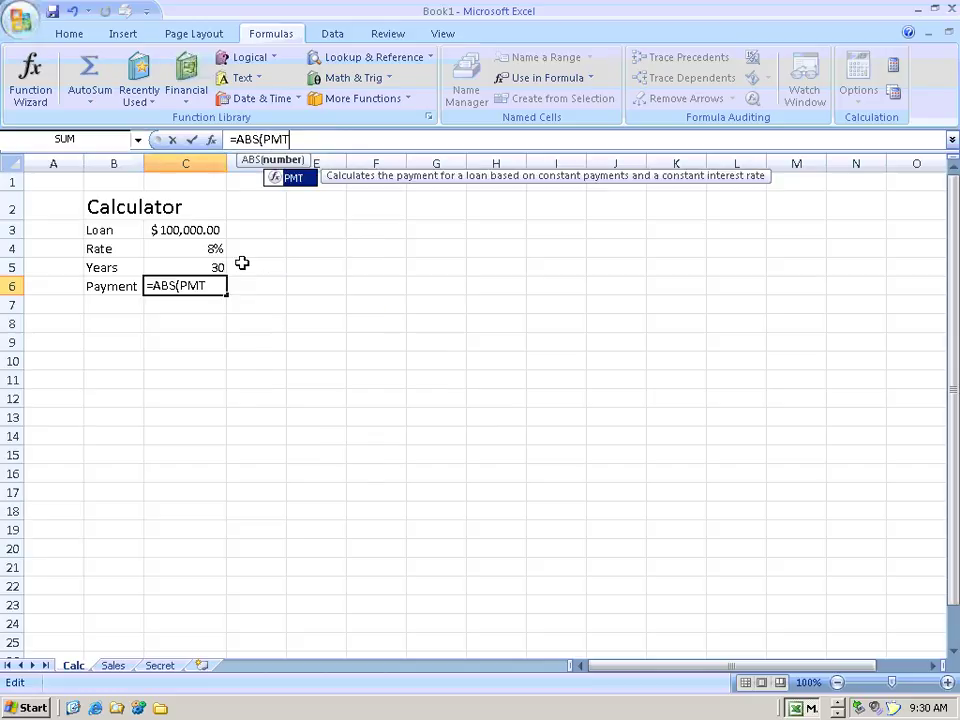
type("(")
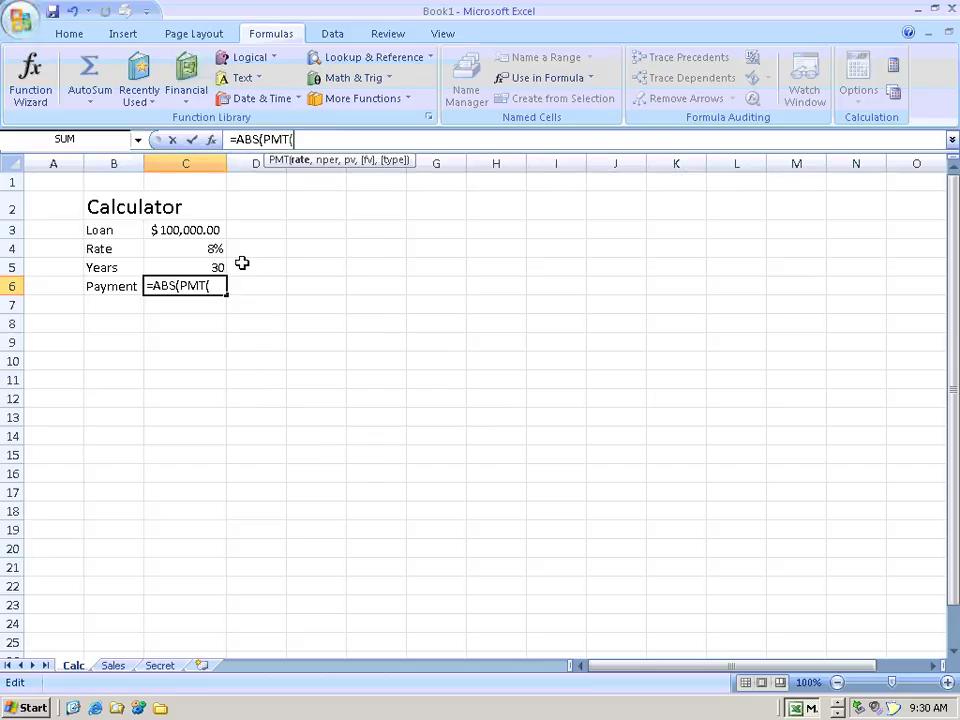
left_click(195, 248)
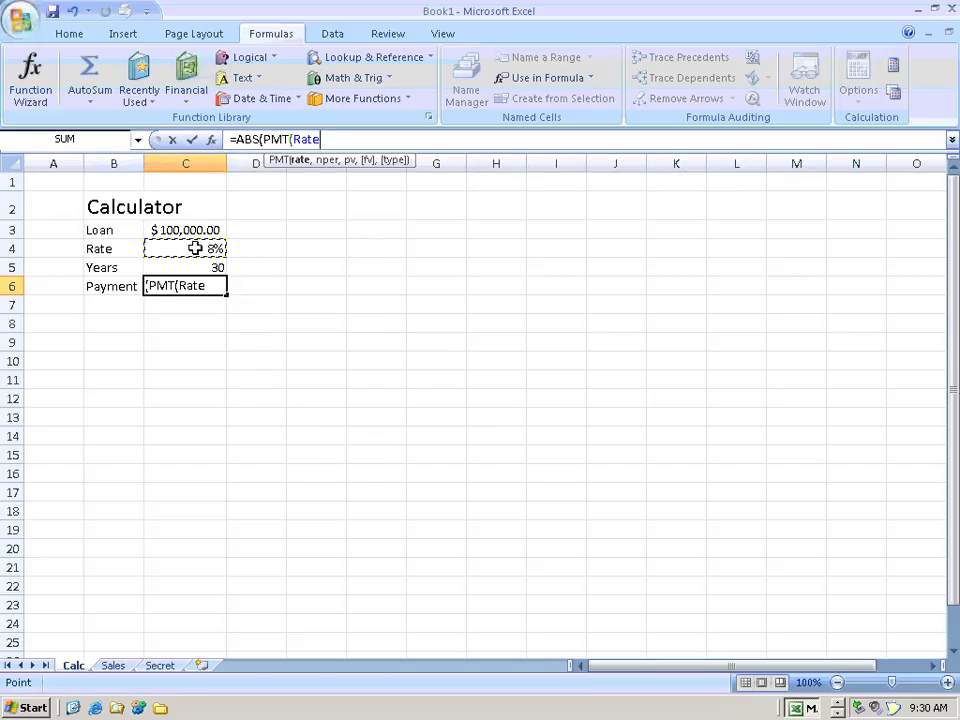
type("/12,")
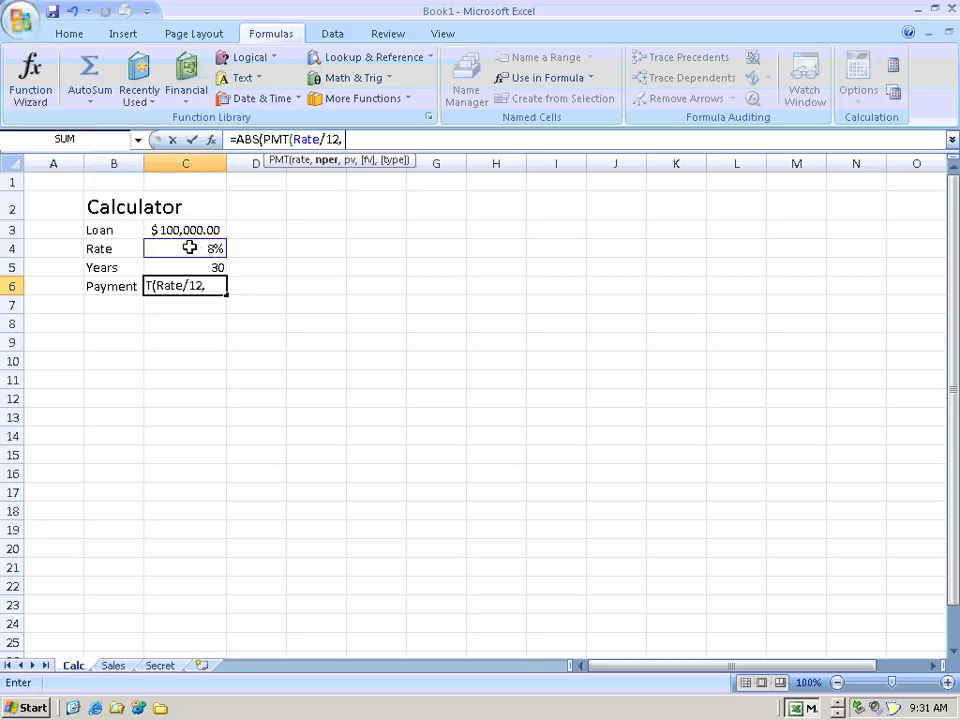
left_click(189, 267)
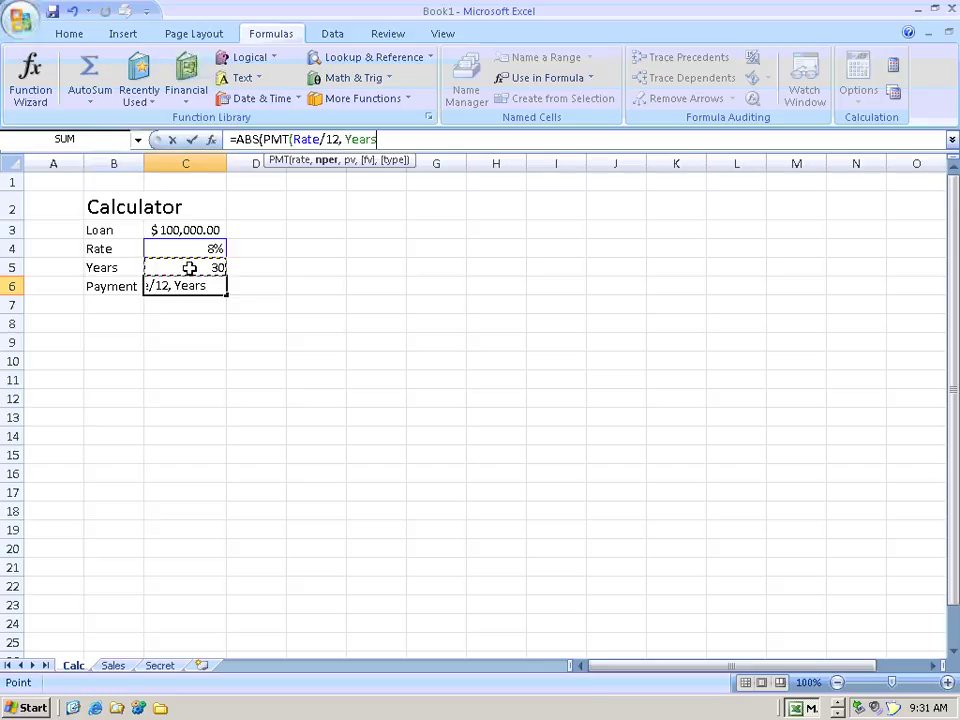
type("*12,")
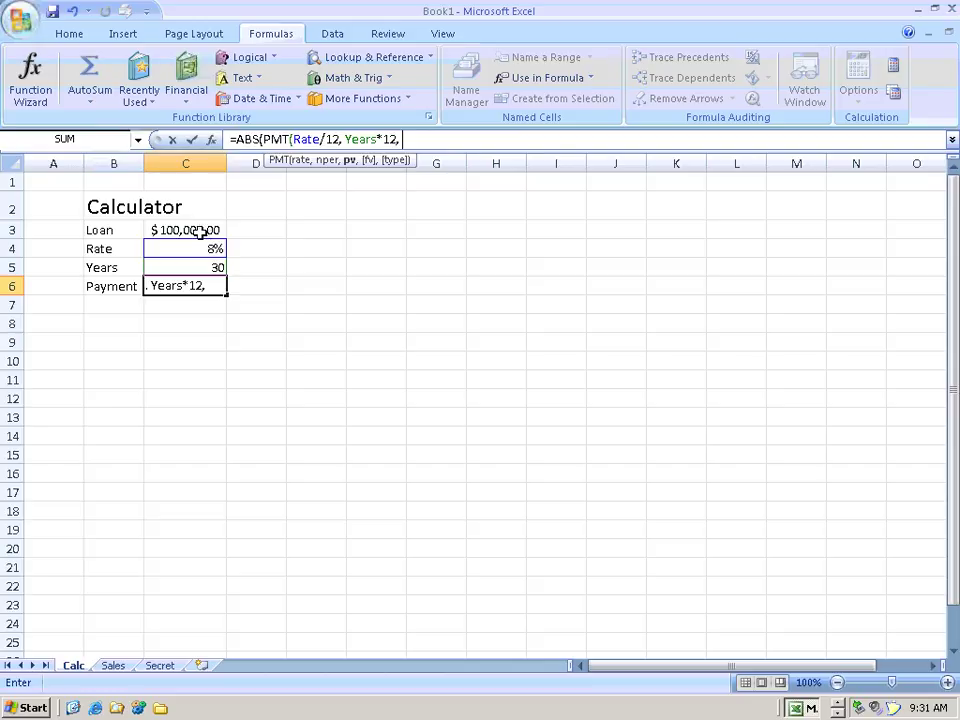
left_click(199, 231)
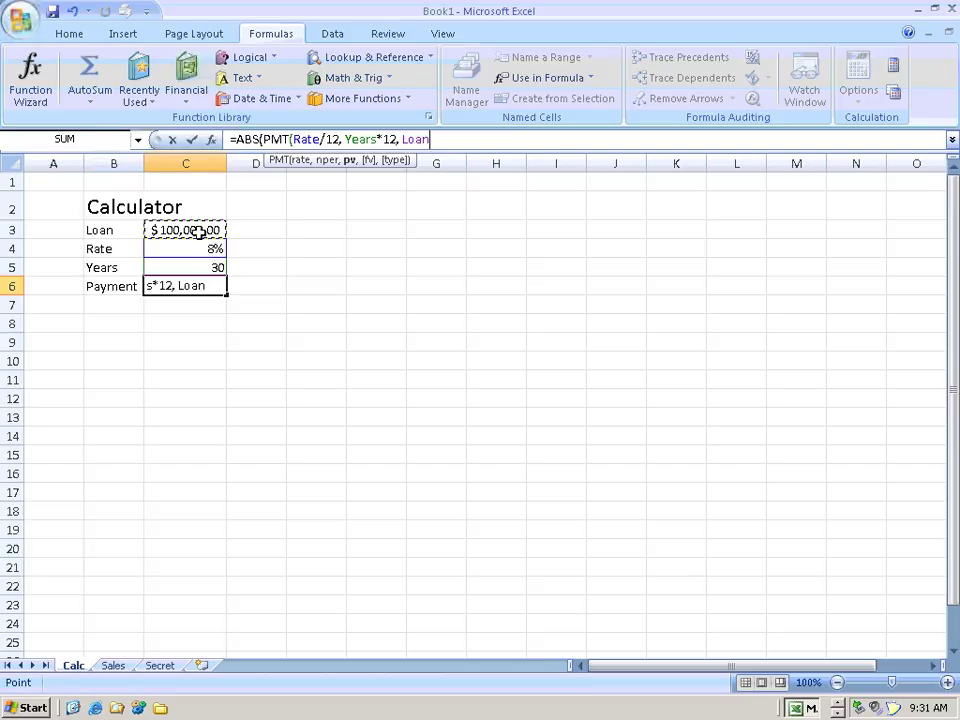
type(")")
key("Return")
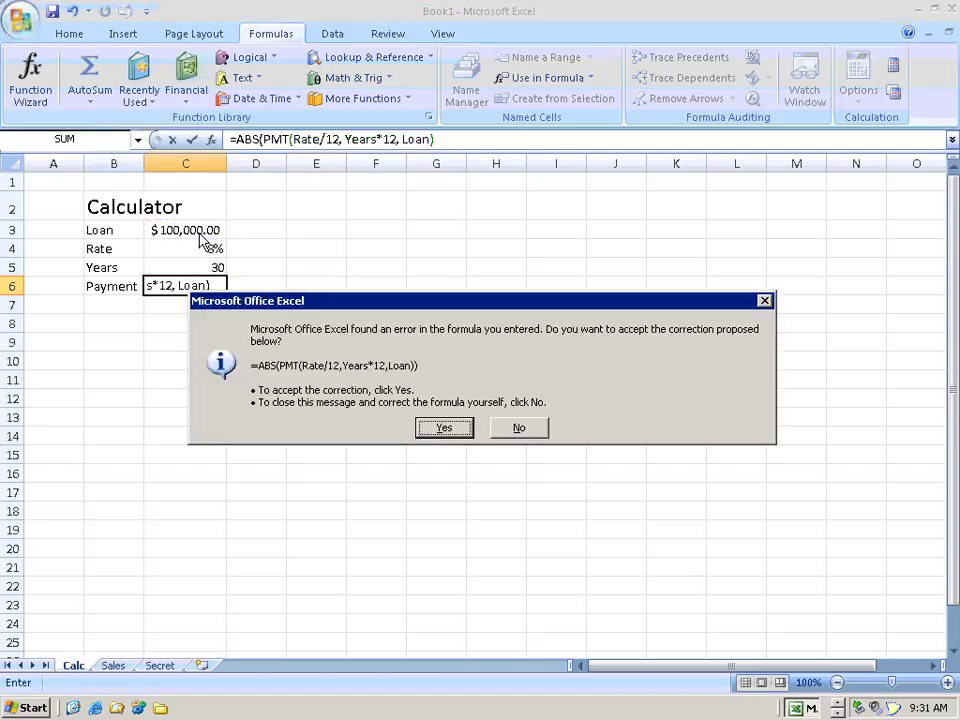
key("Return")
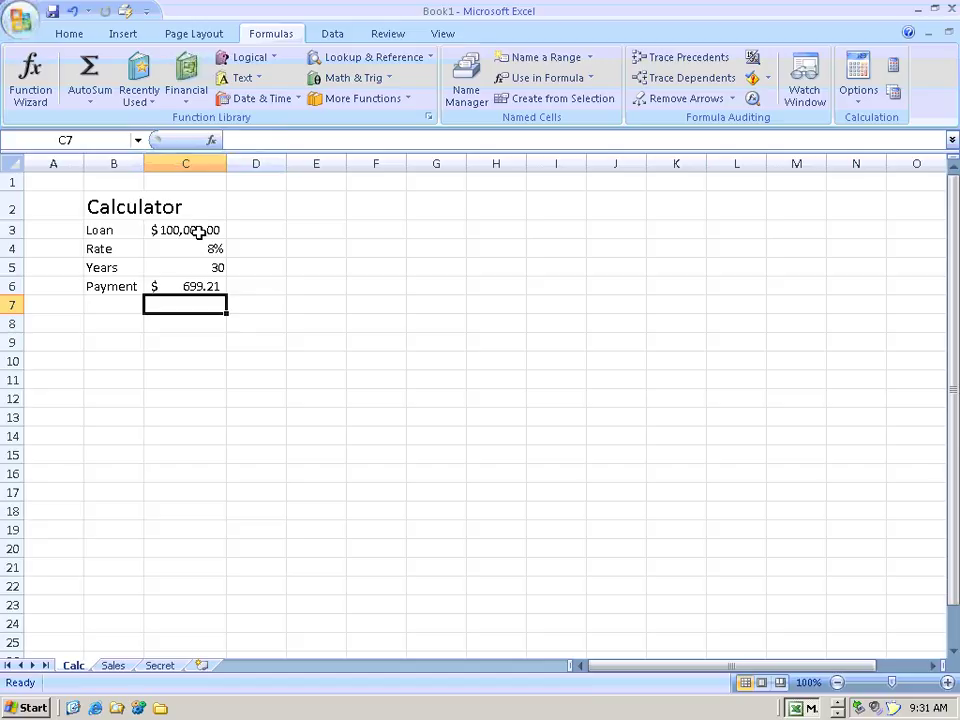
key("Up")
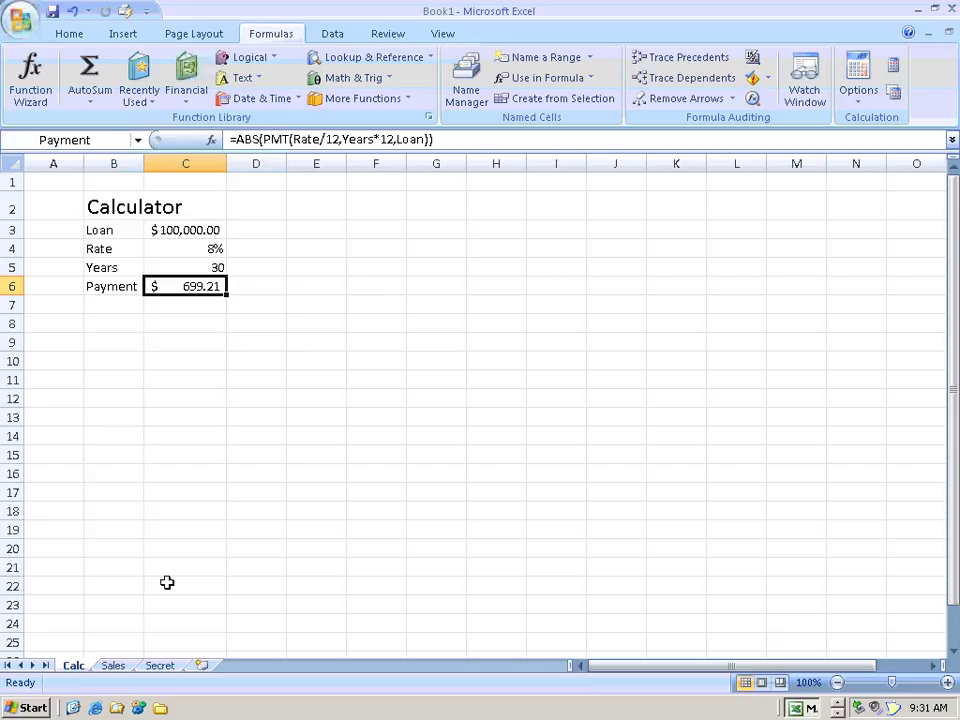
Enter the heading Sales in cell B2 of the Sales sheet
left_click(120, 667)
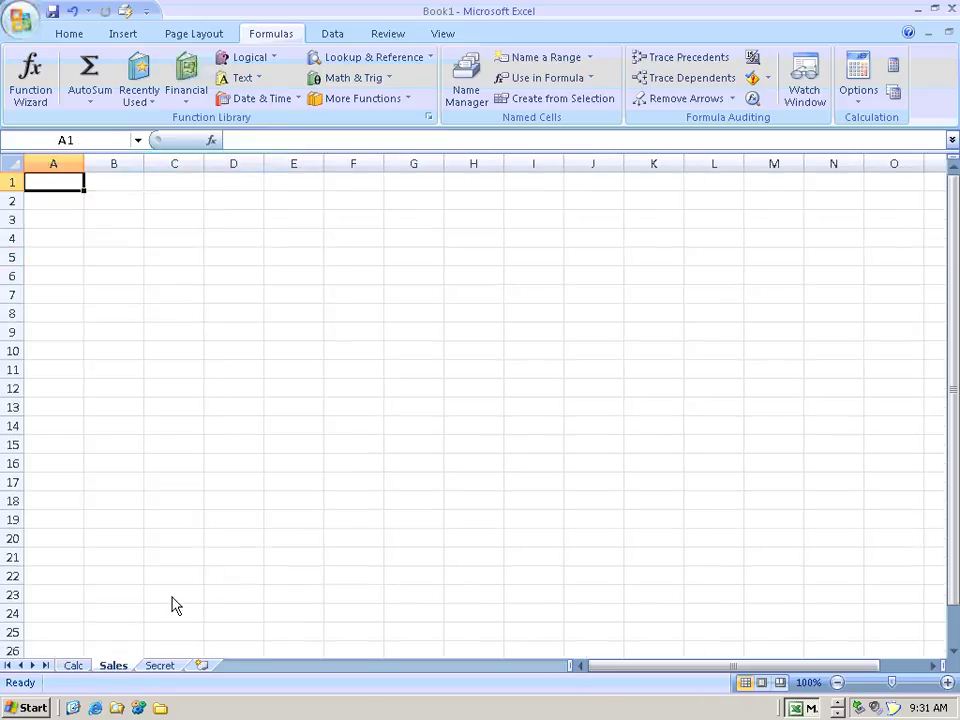
left_click(107, 201)
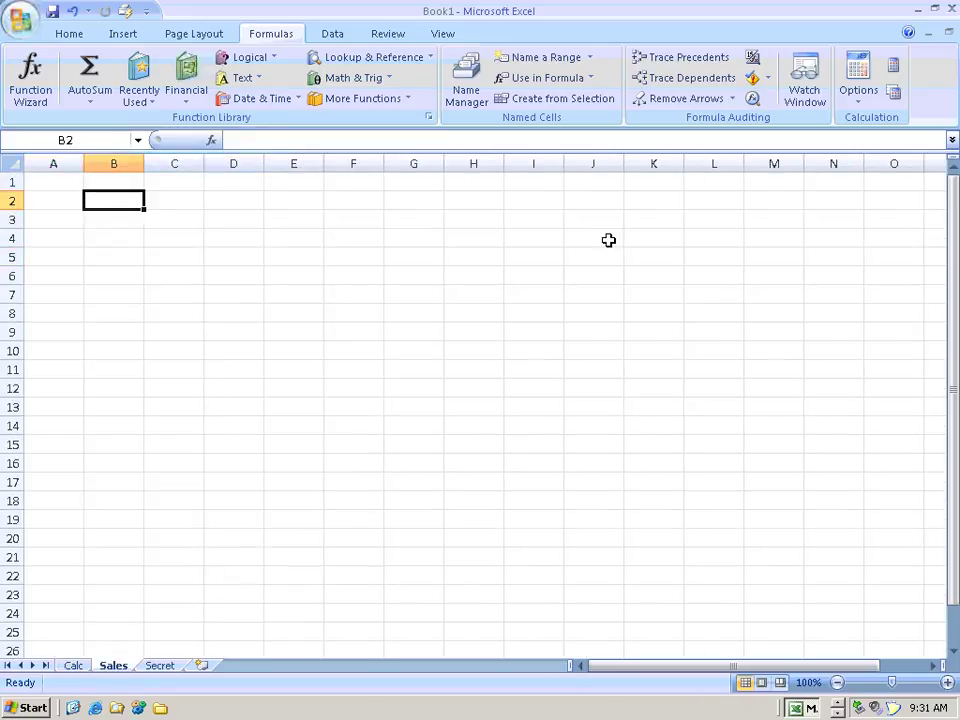
type("East")
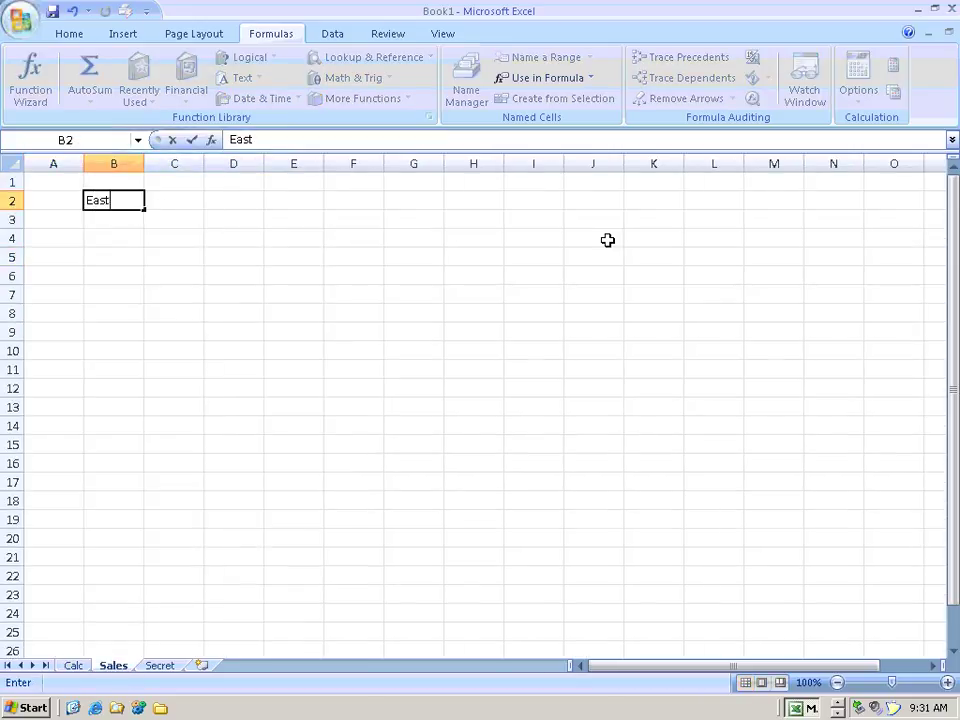
key("ctrl+Return")
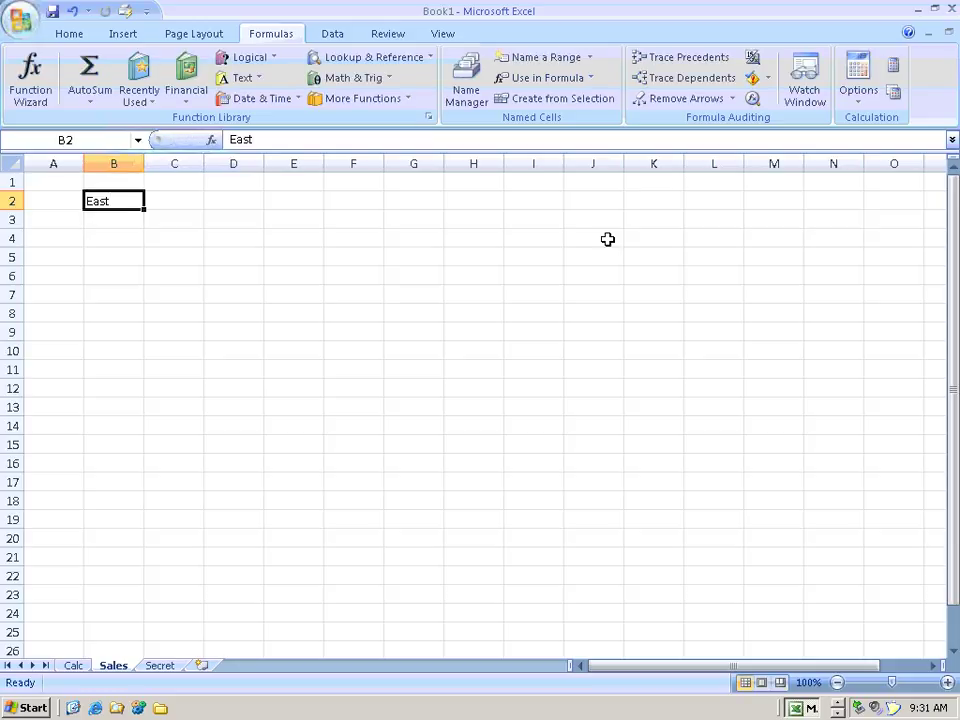
type("Sales")
key("Return")
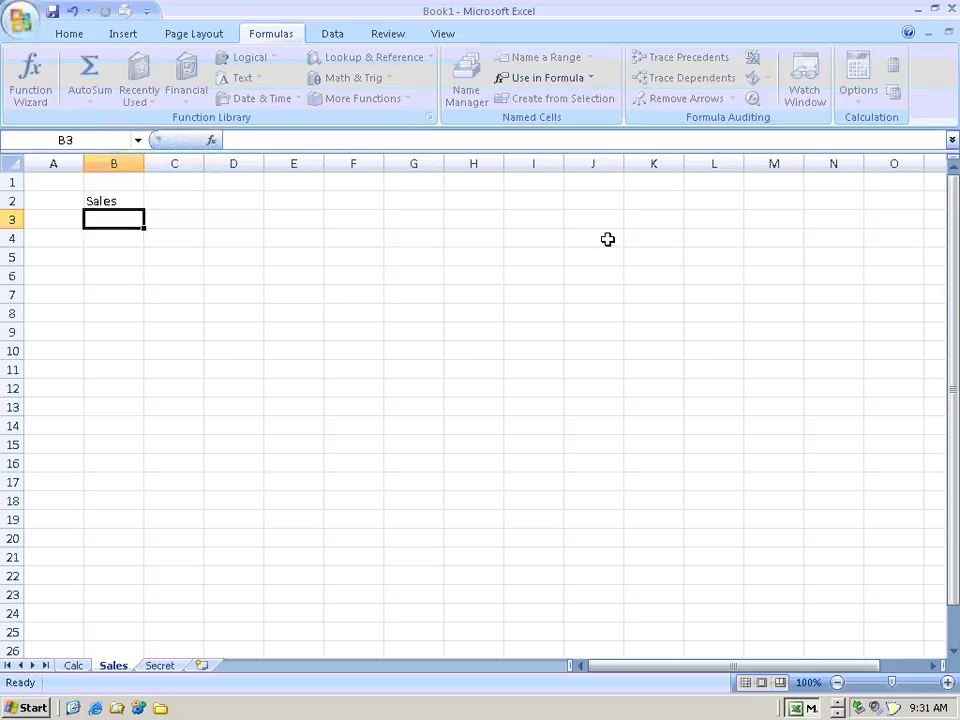
Enter the region labels East, South, North and West in cells B3 to B6
type("East")
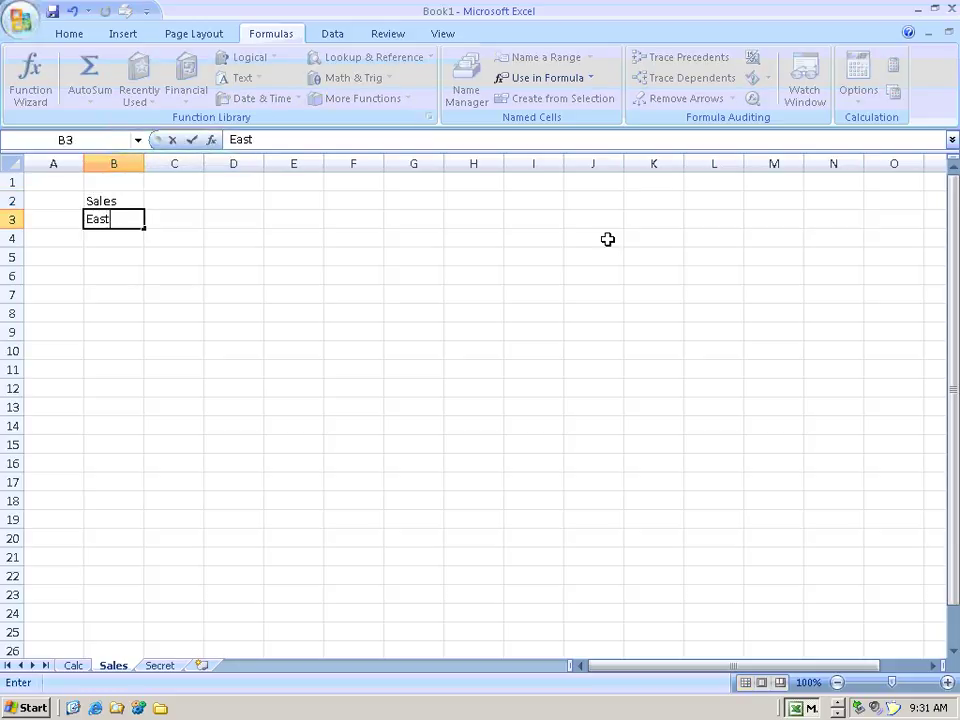
key("Return")
type("South")
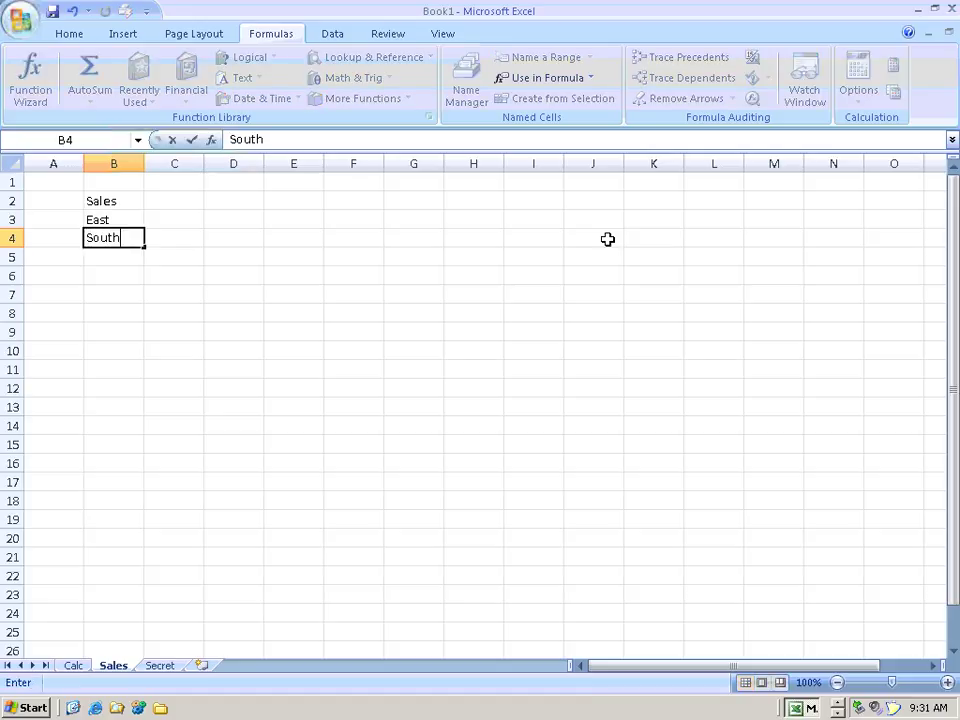
key("Return")
type("North")
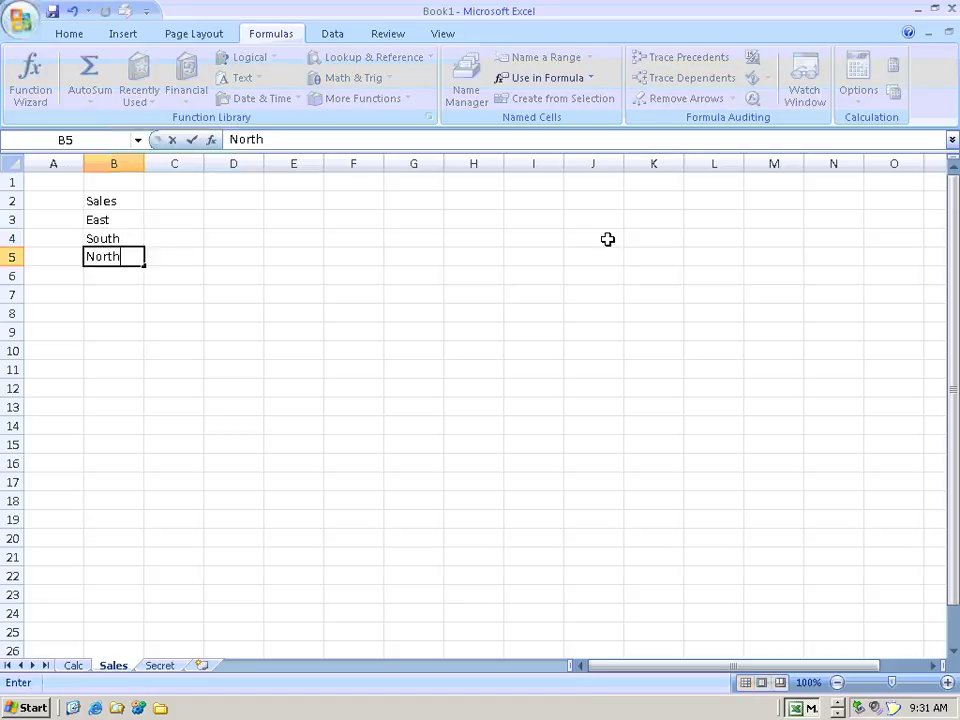
key("Return")
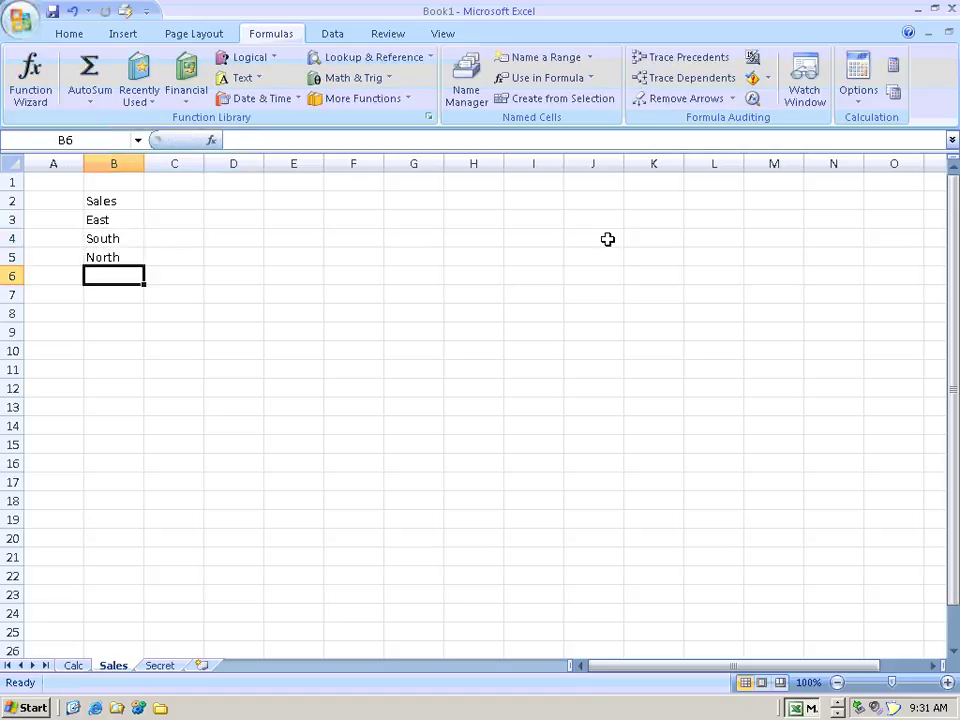
type("West")
key("Tab")
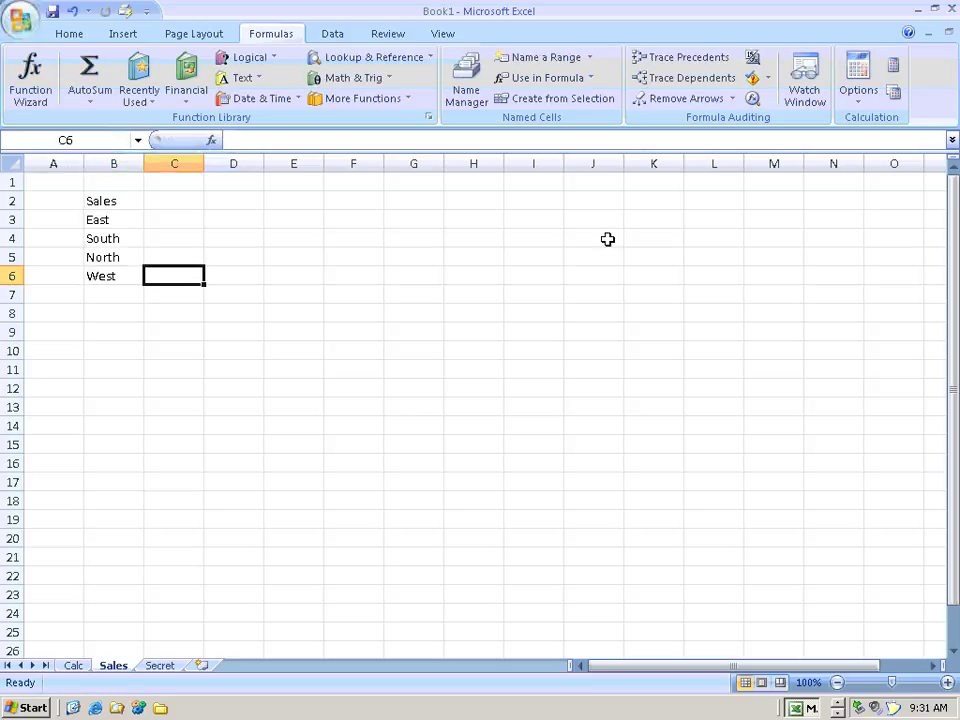
Enter the sales figures 345556 for East in C3 and 34567 for South in C4
key("Up")
key("Up")
key("Up")
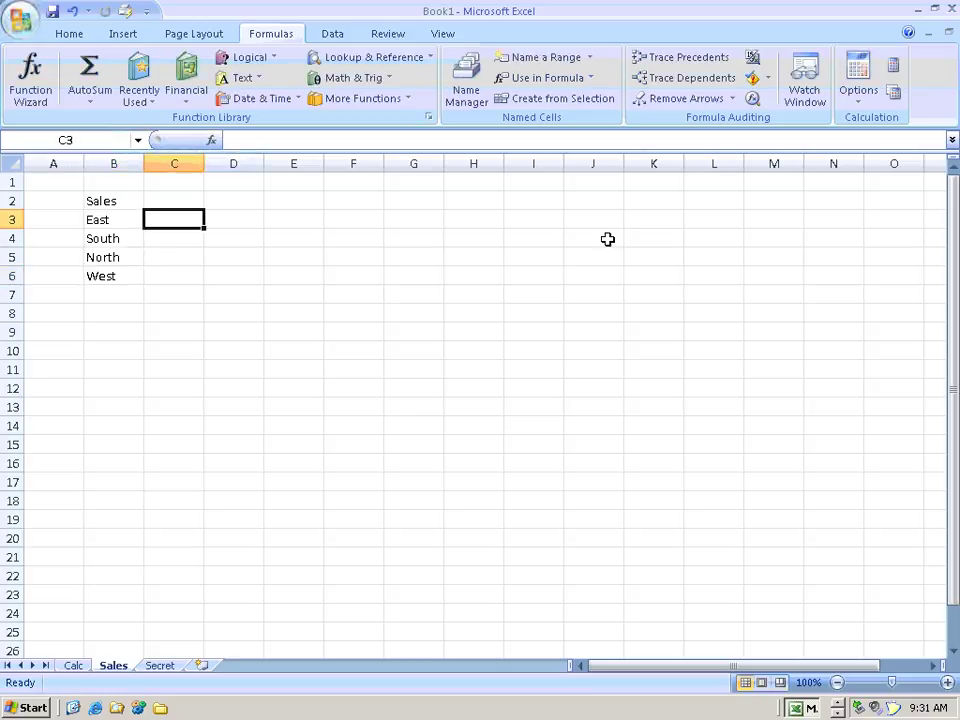
type("34555")
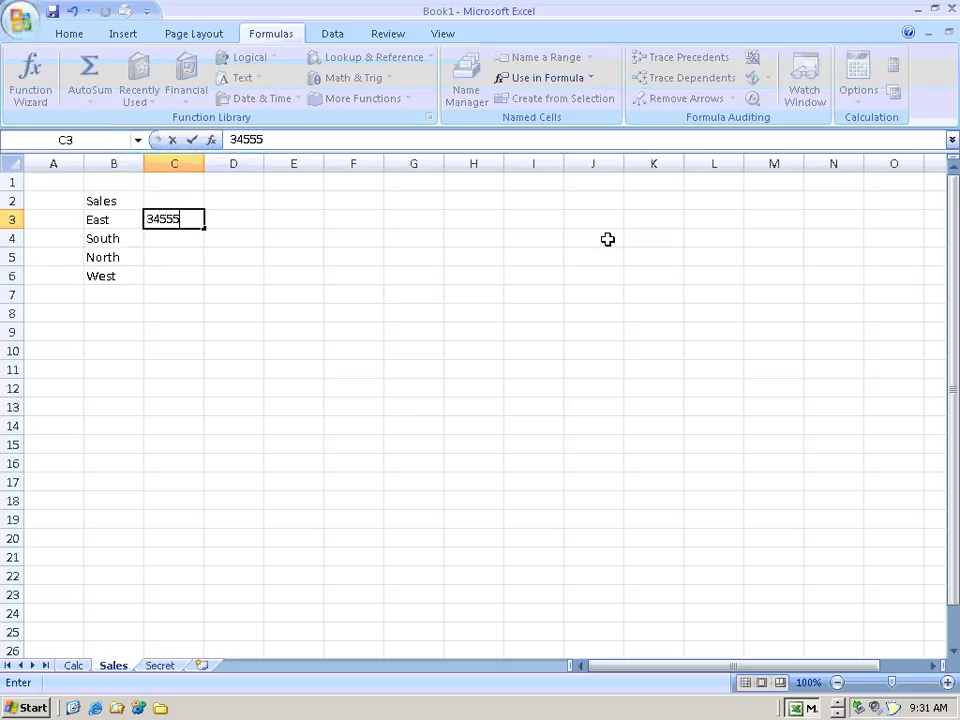
type("6")
key("Return")
type("5456")
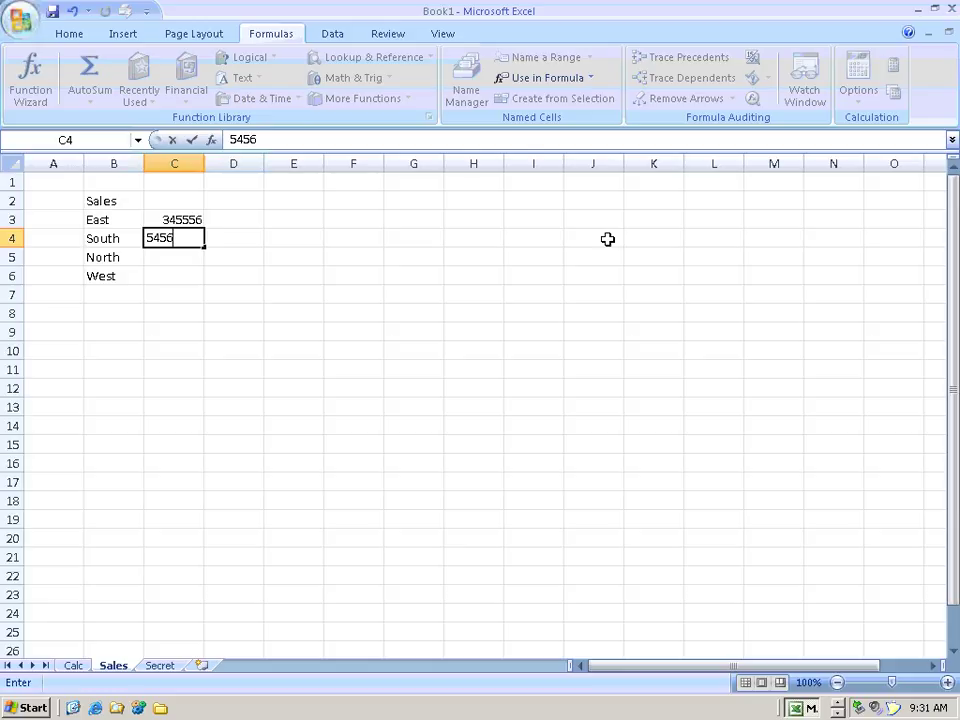
type("4")
key("Return")
key("Up")
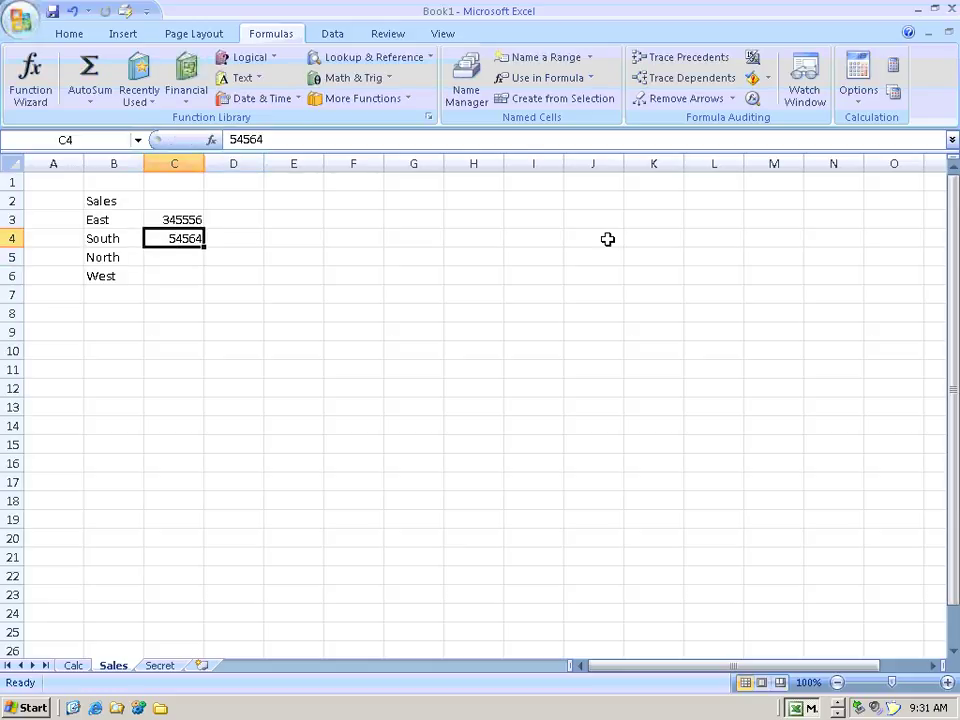
type("34567")
key("Return")
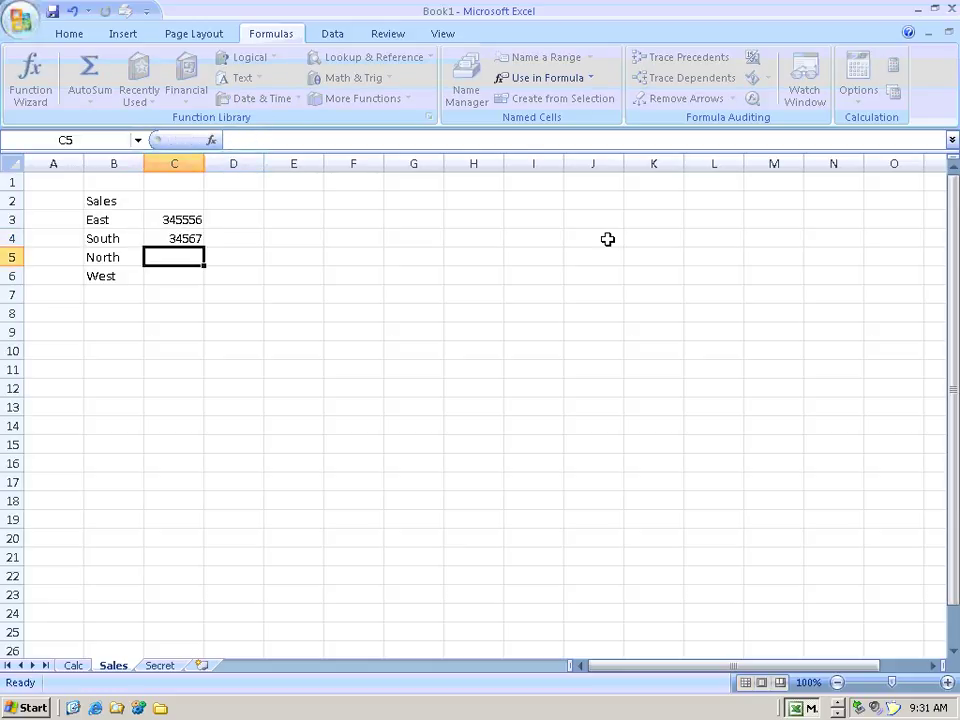
Enter the sales figures 45678 for North in C5 and 45665 for West in C6
type("45678")
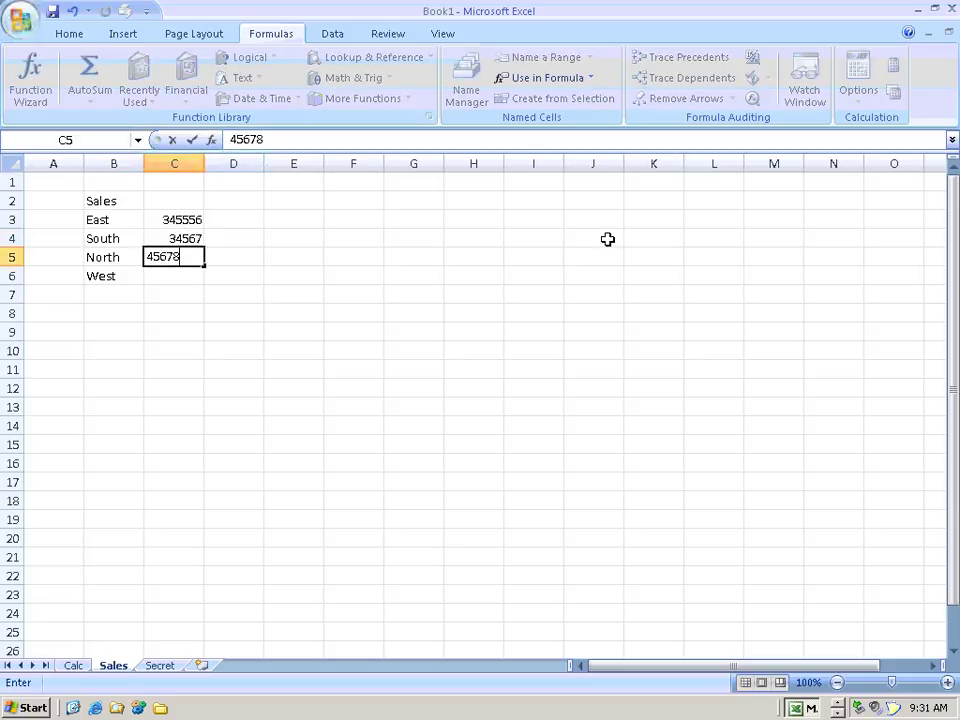
key("Return")
type("45665")
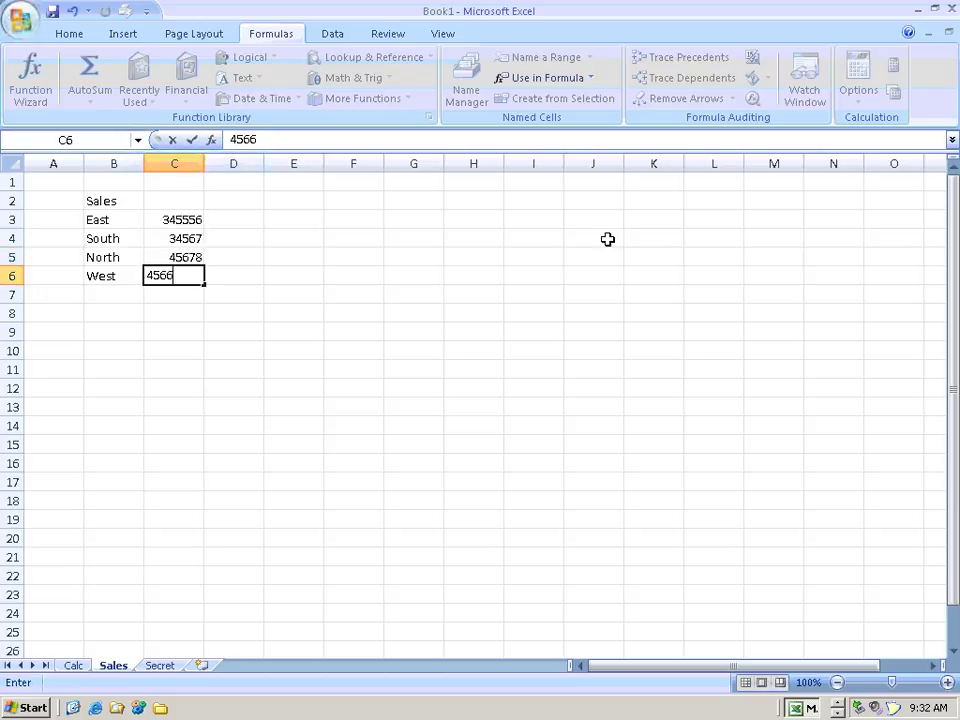
key("Up")
Enlarge the Sales heading in B2 to font size 16 and format the figures in C3:C6 as Accounting
key("Up")
key("Up")
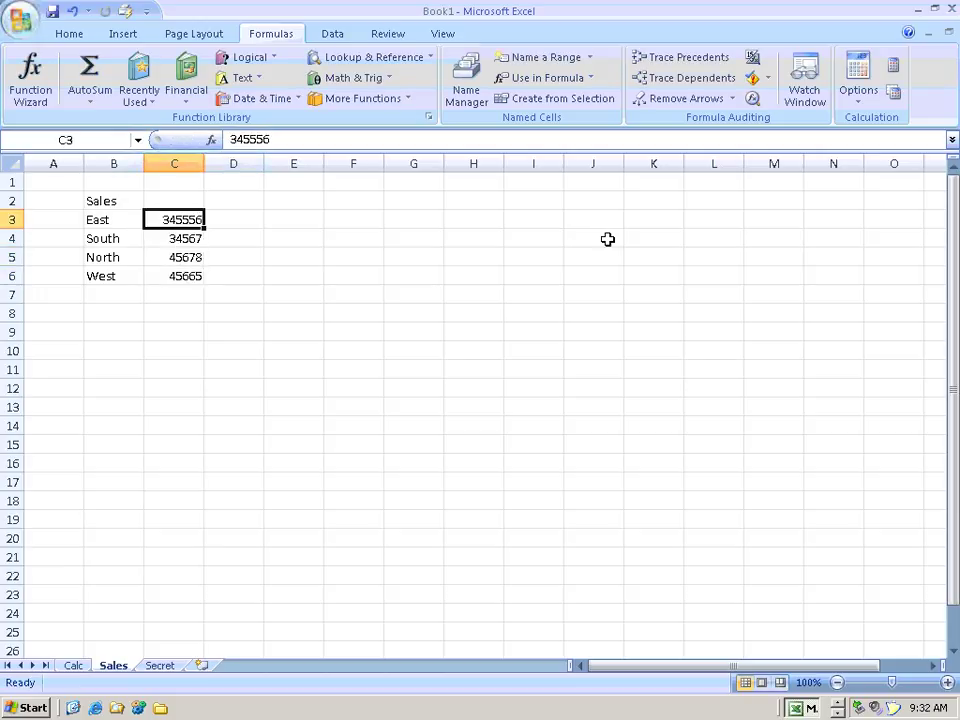
key("Up")
key("Left")
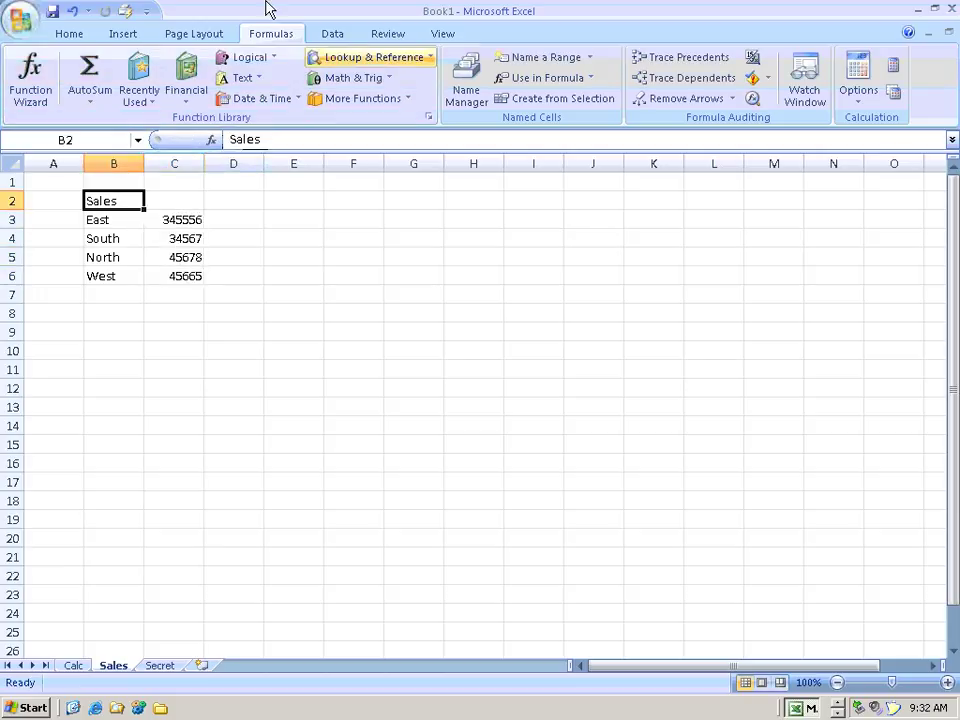
left_click(84, 40)
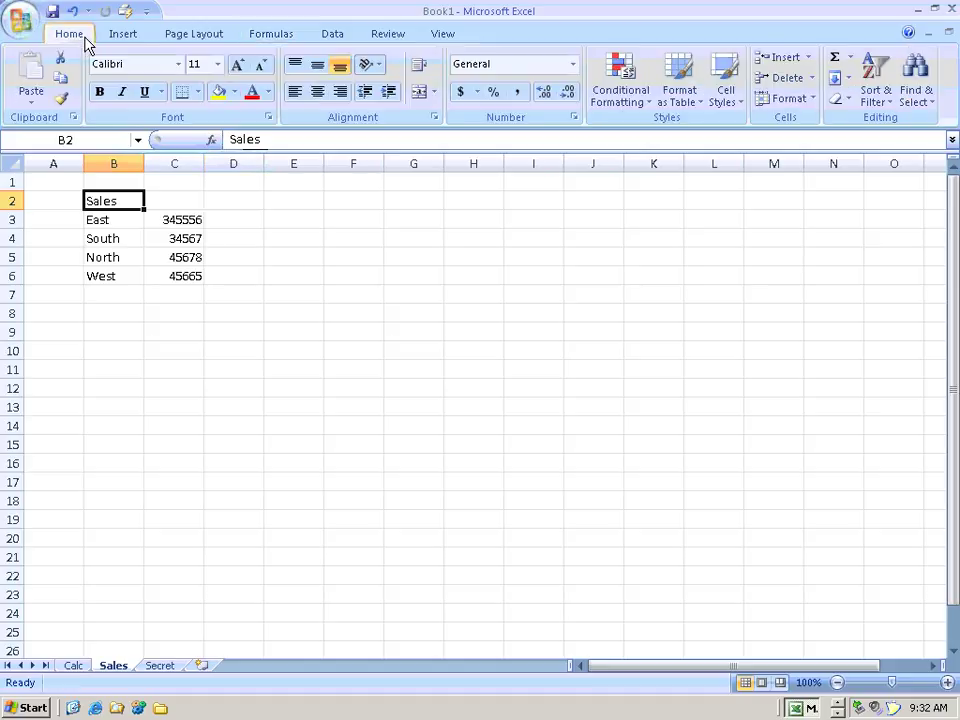
left_click(240, 66)
left_click(240, 66)
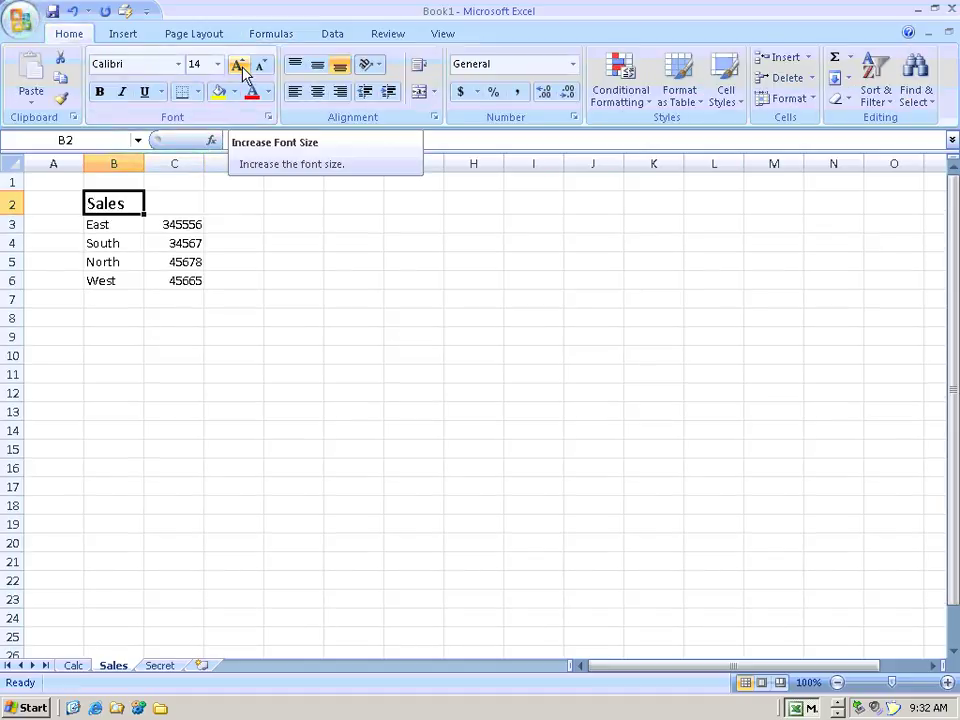
left_click(240, 66)
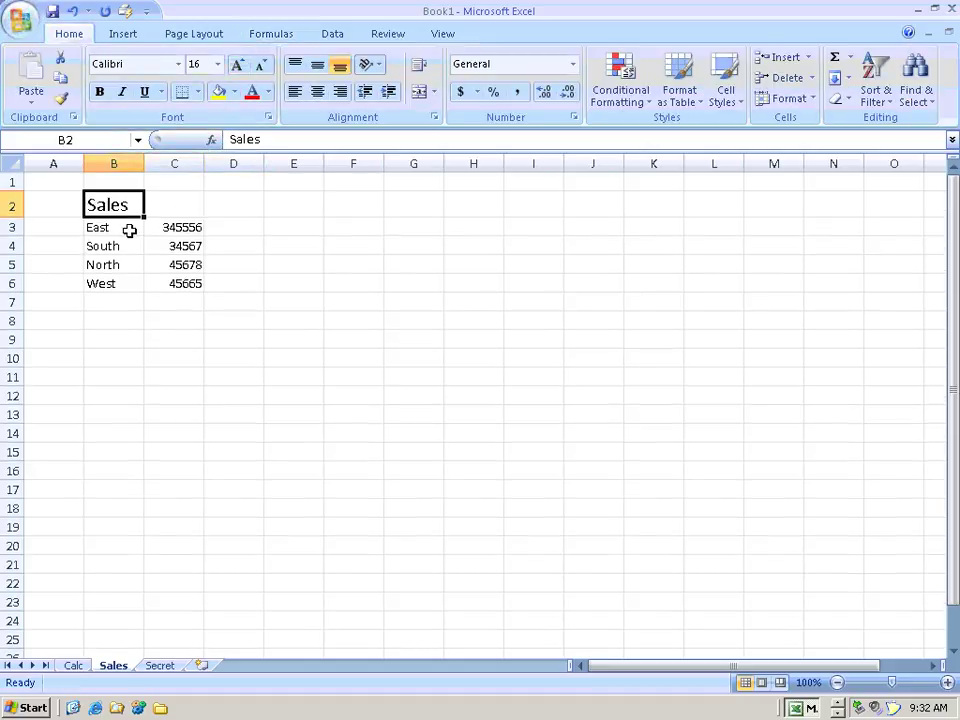
left_click_drag(191, 236, 180, 288)
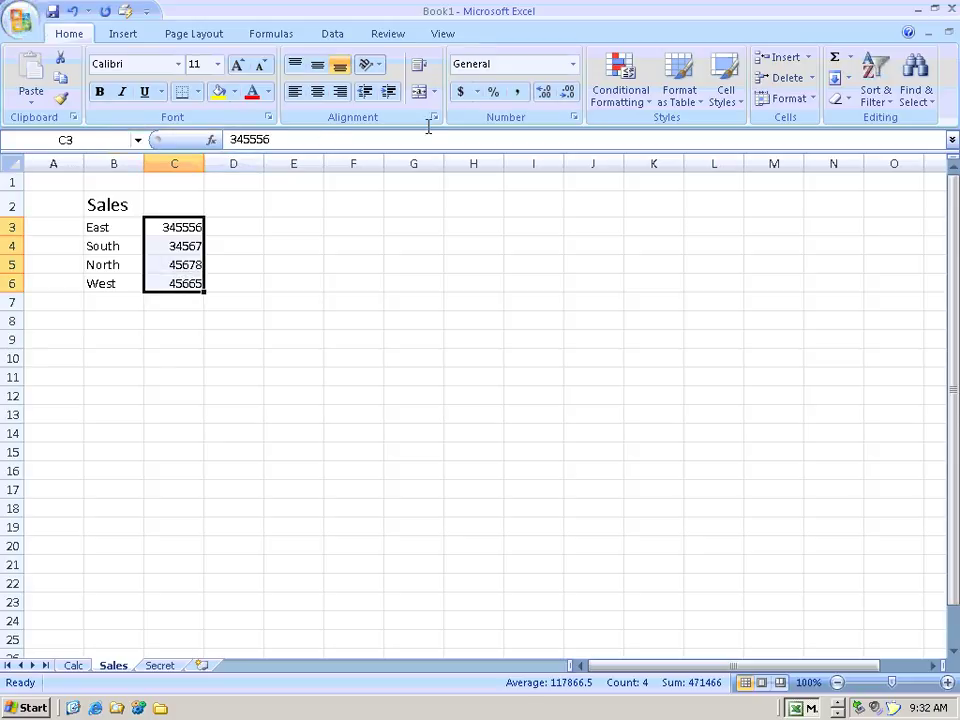
left_click(461, 93)
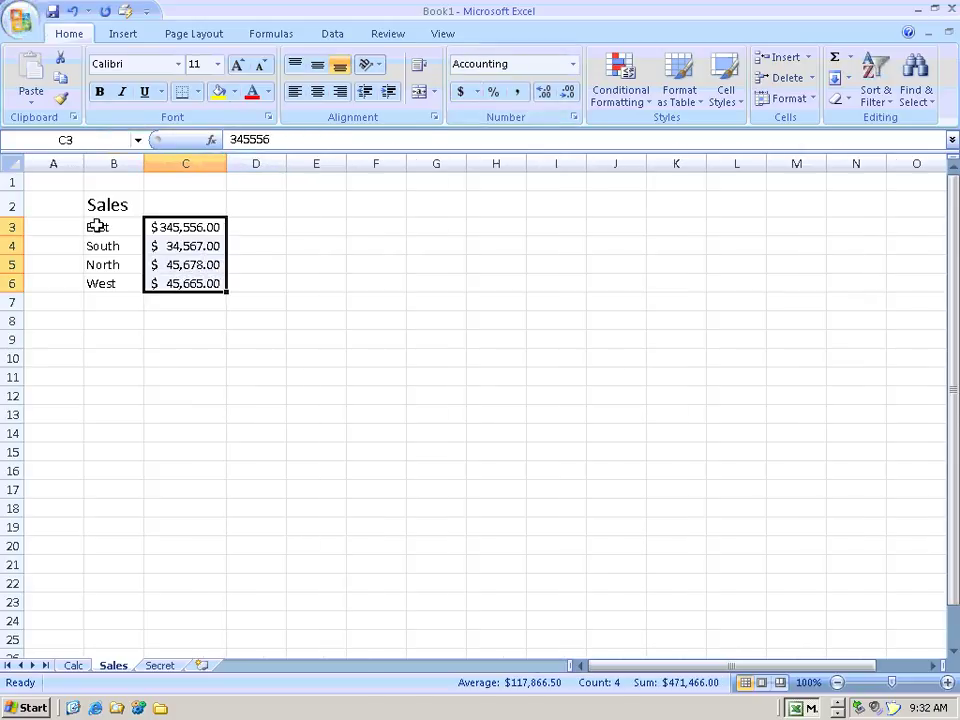
Insert a basic 2-D pie chart of B3:C6, shrunk and placed beside the sales table over about D2:H9
left_click_drag(94, 225, 178, 283)
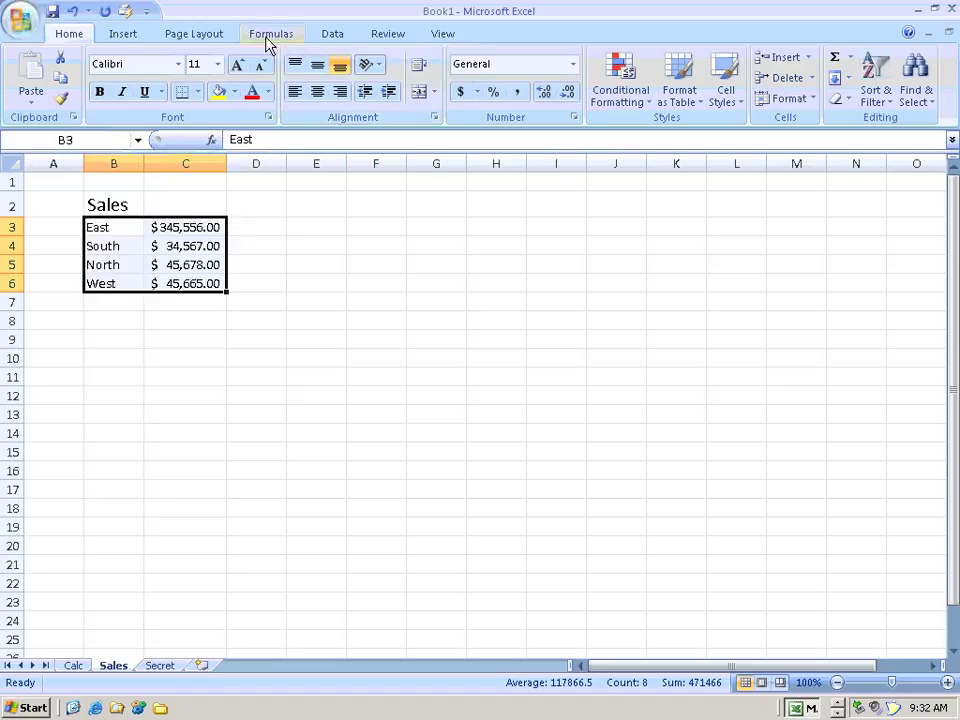
left_click(124, 38)
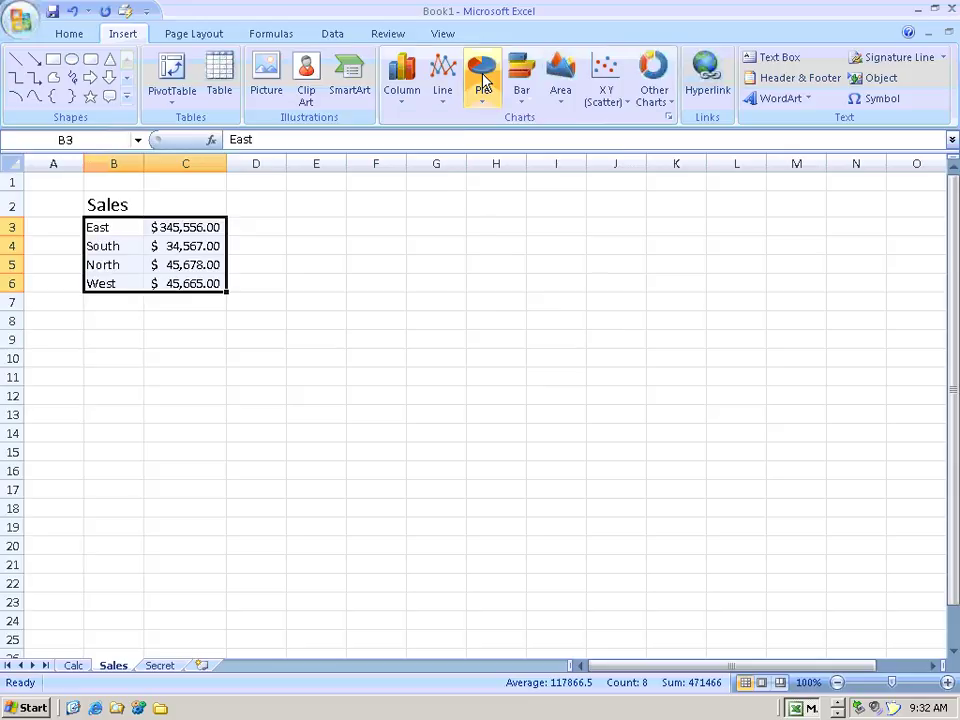
left_click(483, 85)
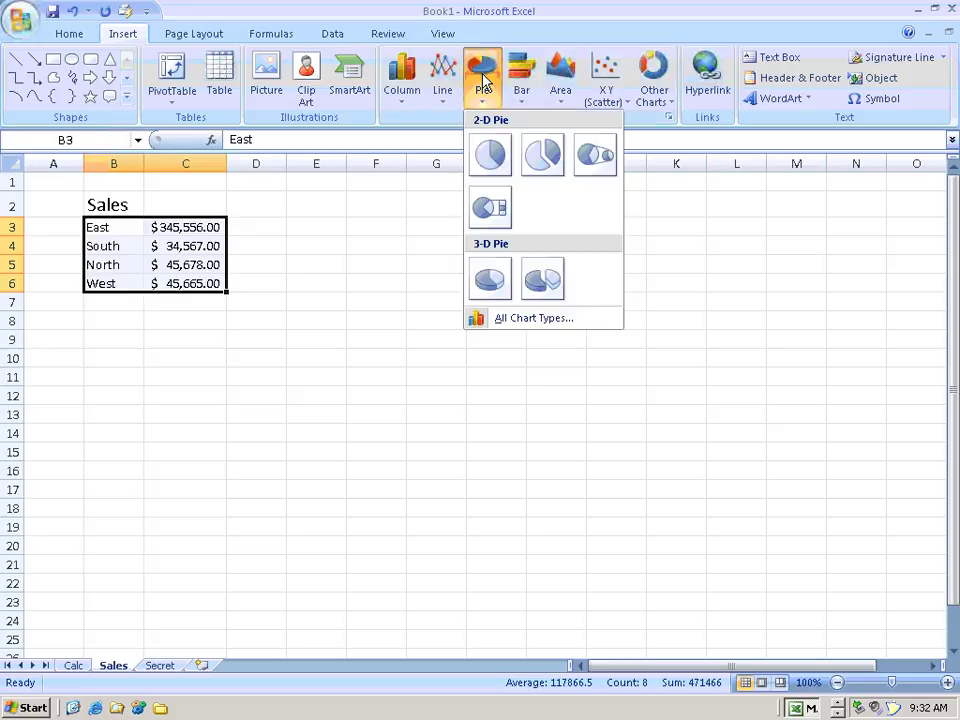
left_click(493, 158)
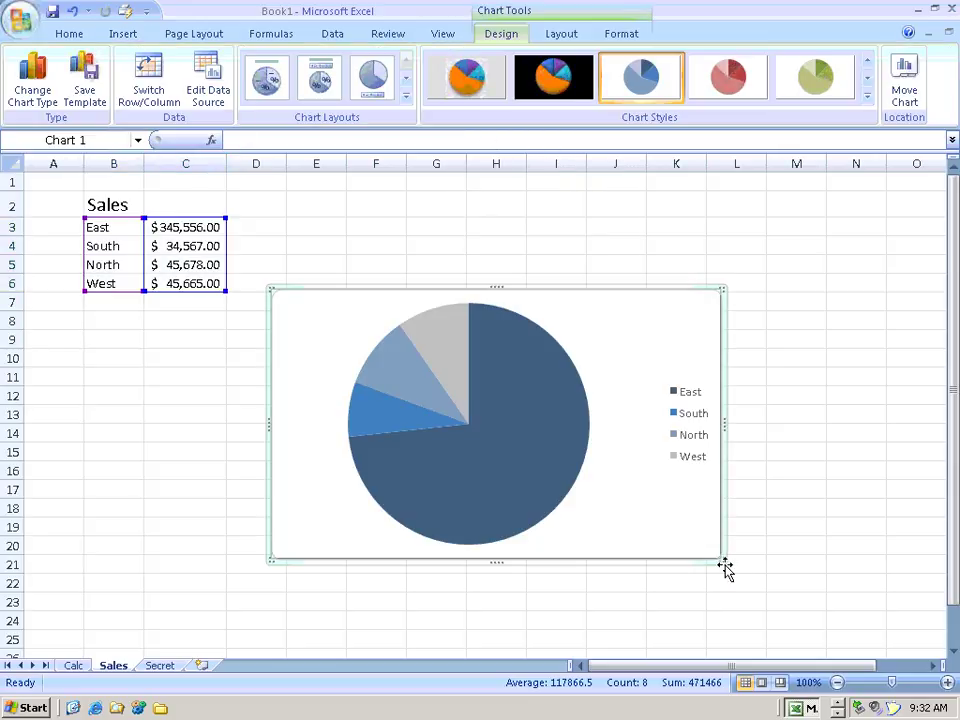
left_click_drag(724, 561, 508, 434)
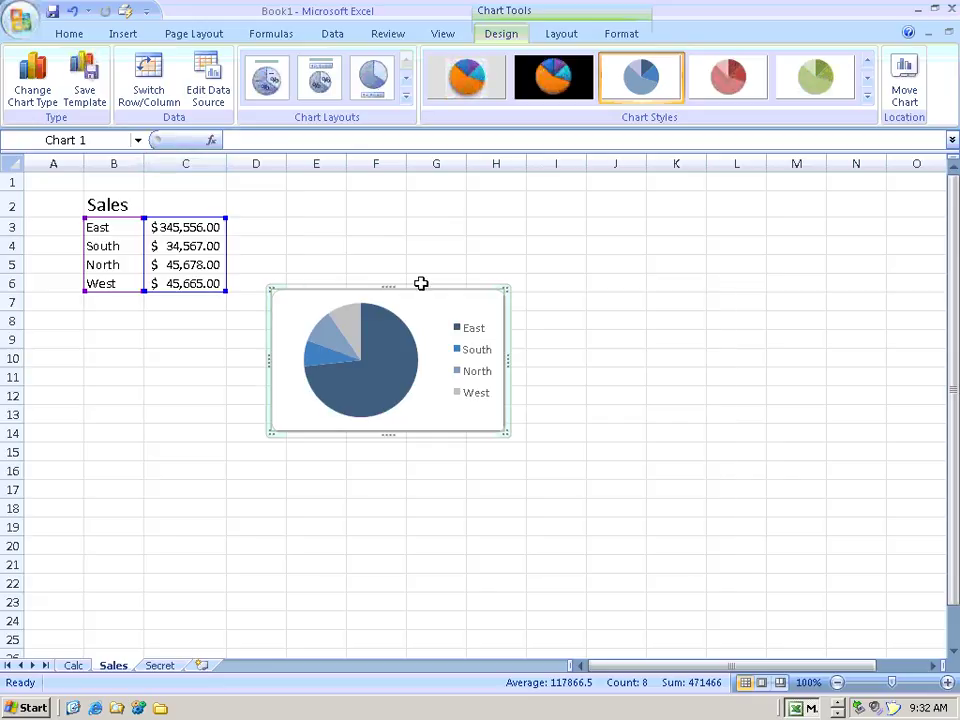
left_click_drag(422, 288, 412, 199)
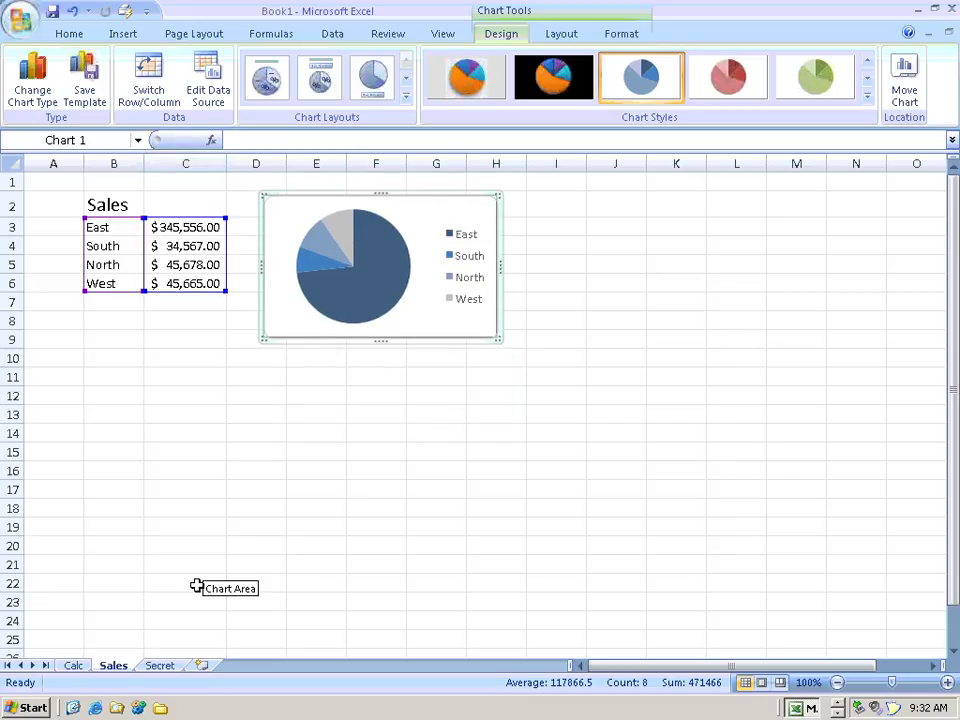
left_click(74, 667)
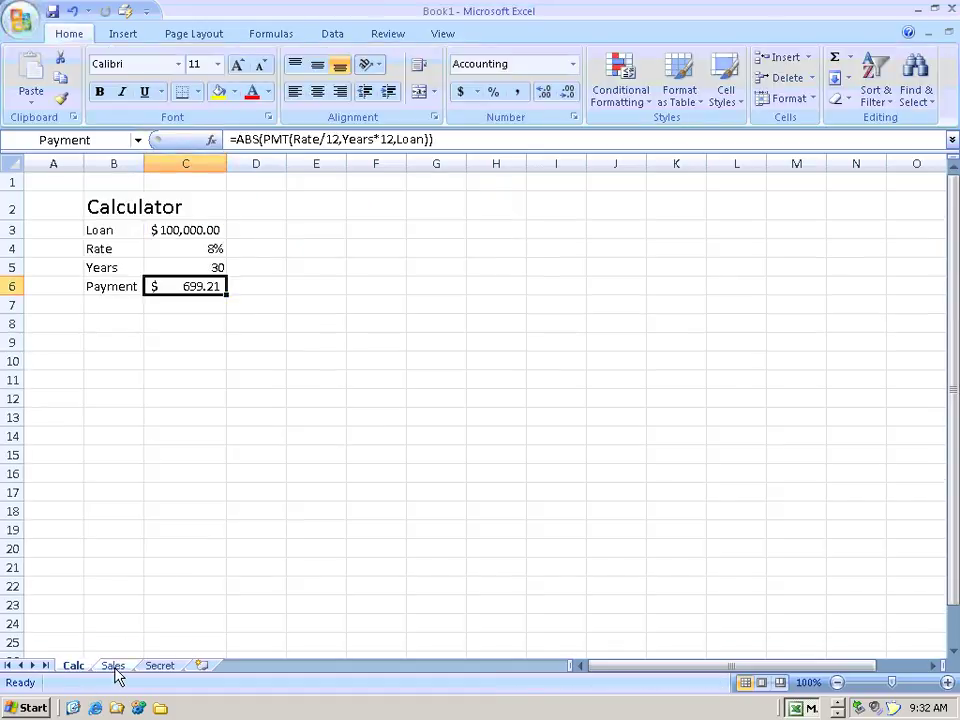
left_click(113, 667)
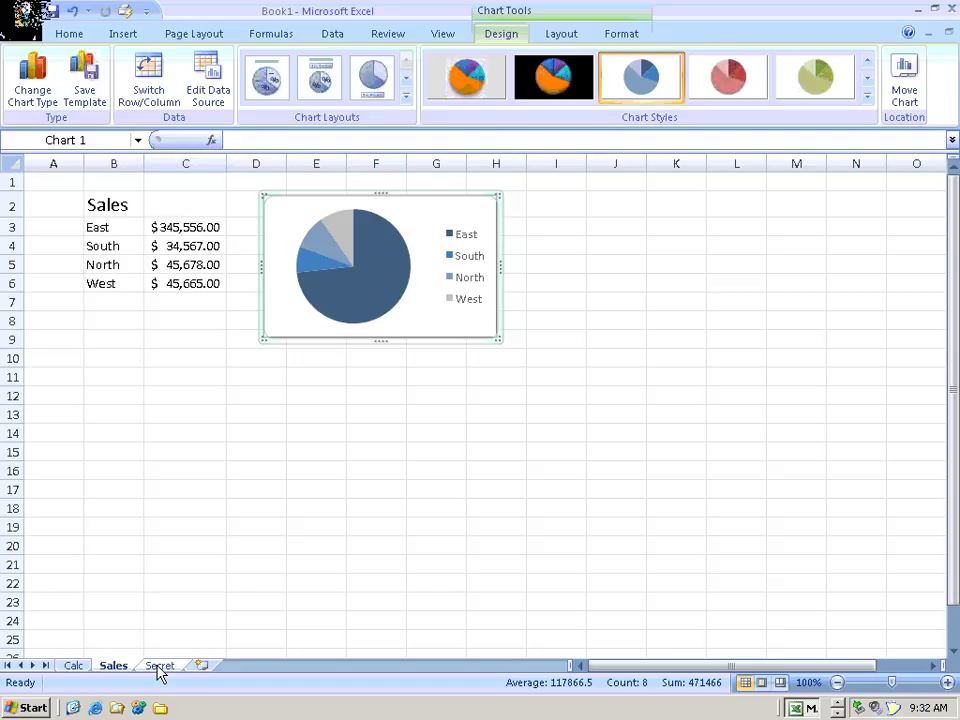
Enter the text "I love Bill G." in cell B3 of the Secret sheet
left_click(159, 667)
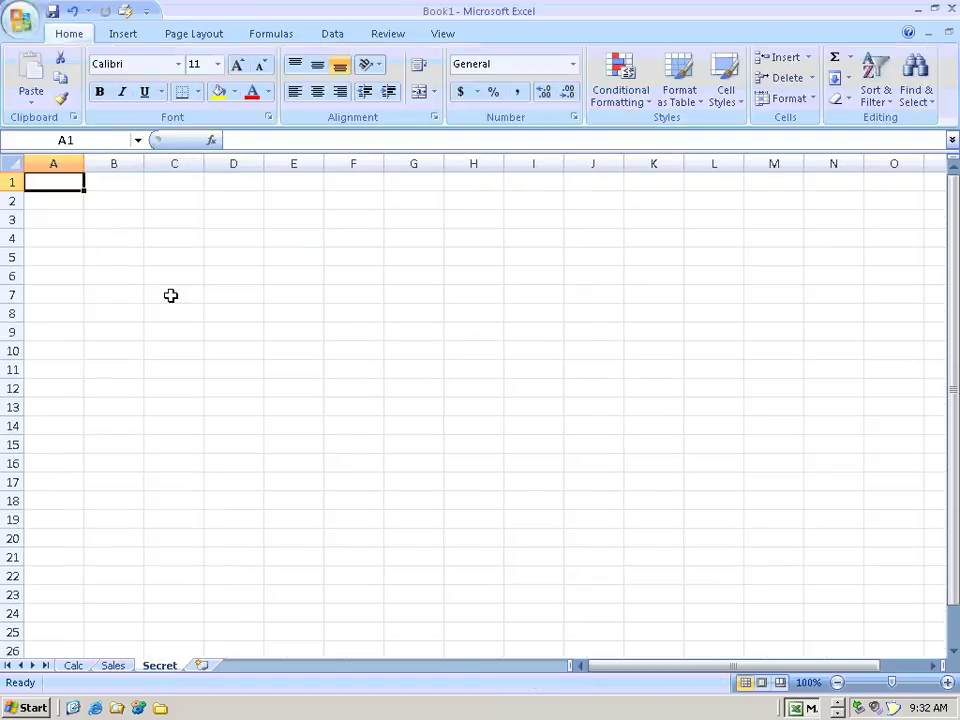
left_click(101, 219)
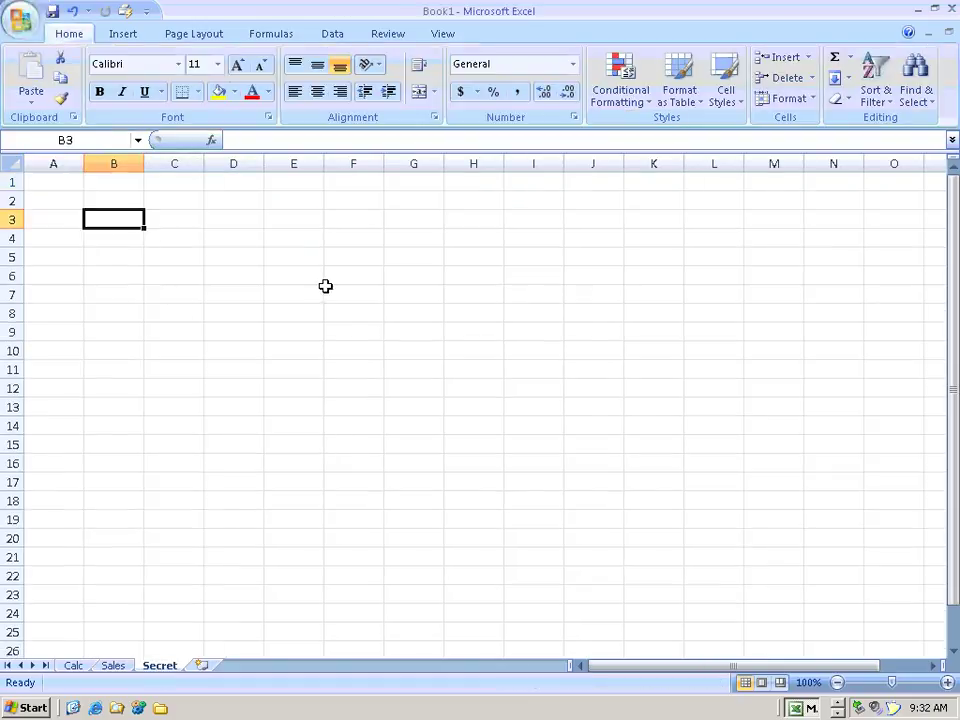
type("I love B")
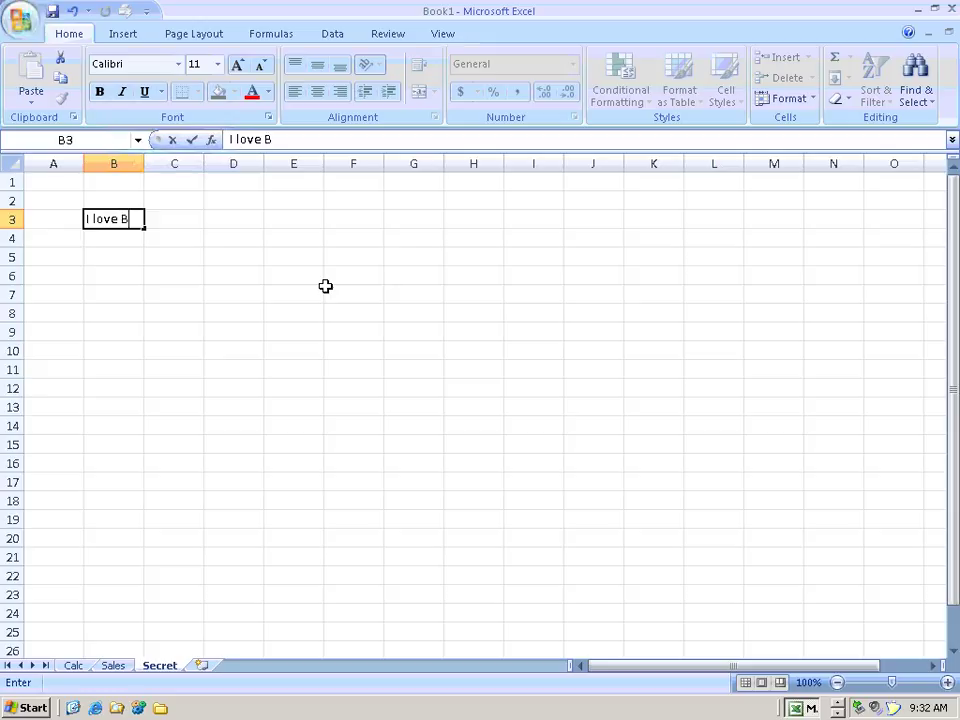
type("ill G.")
key("Return")
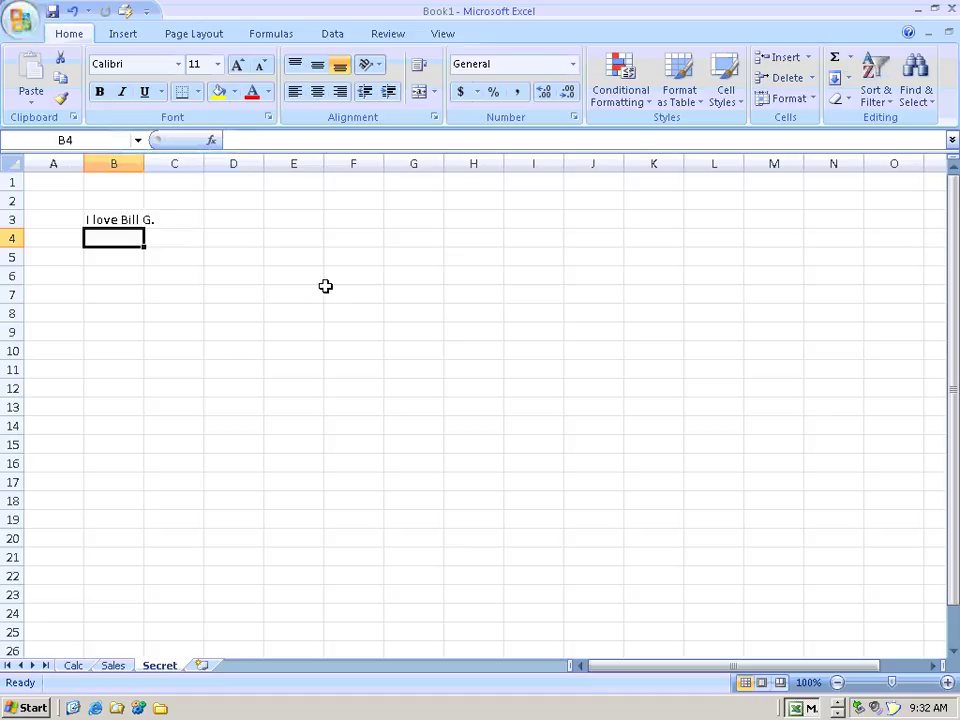
Start publishing the workbook to Excel Services and copy the Spreadsheets library's web address from Internet Explorer
left_click(20, 20)
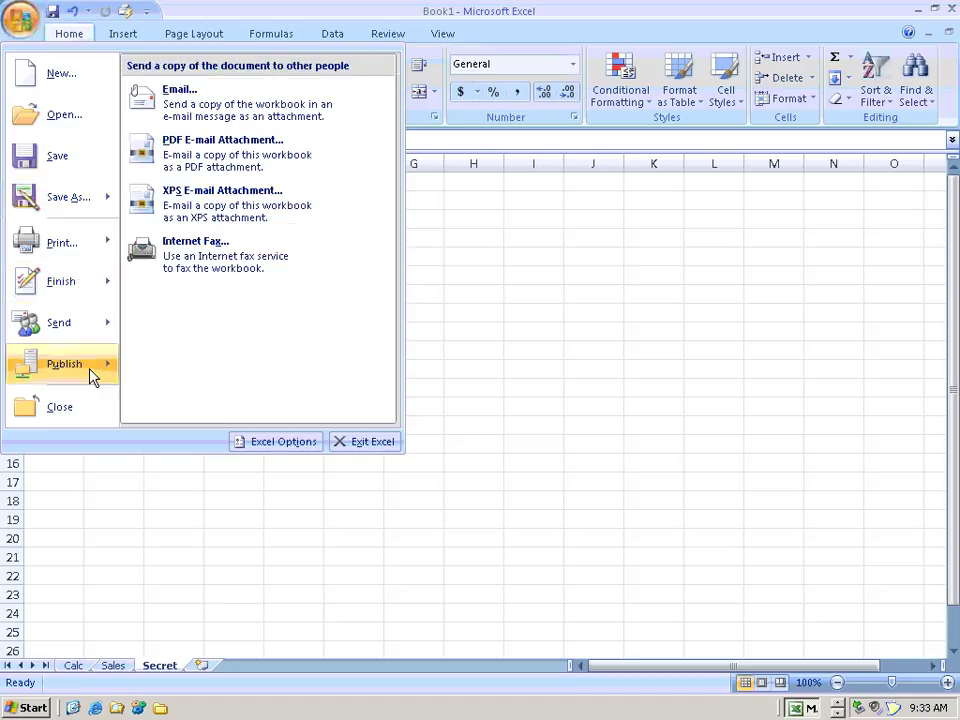
mouse_move(93, 376)
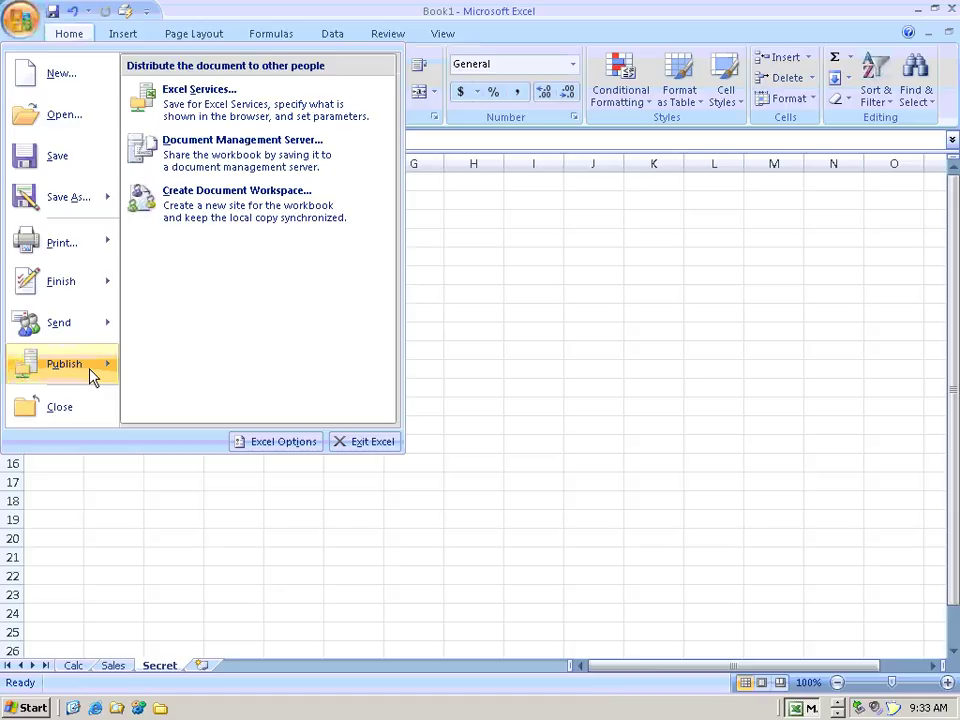
left_click(237, 102)
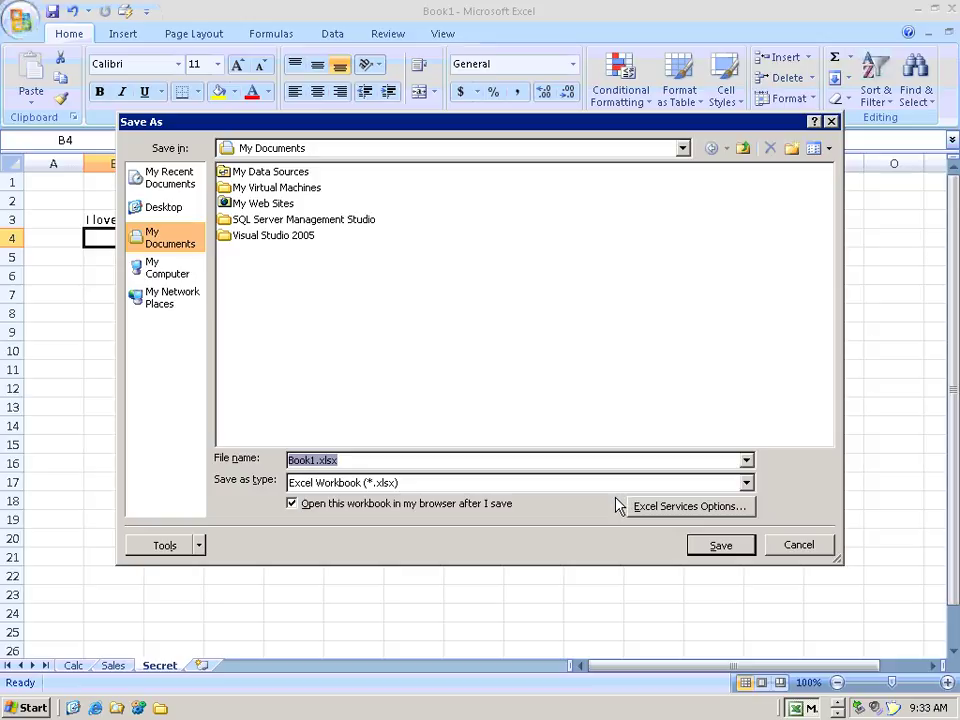
key("alt+Tab")
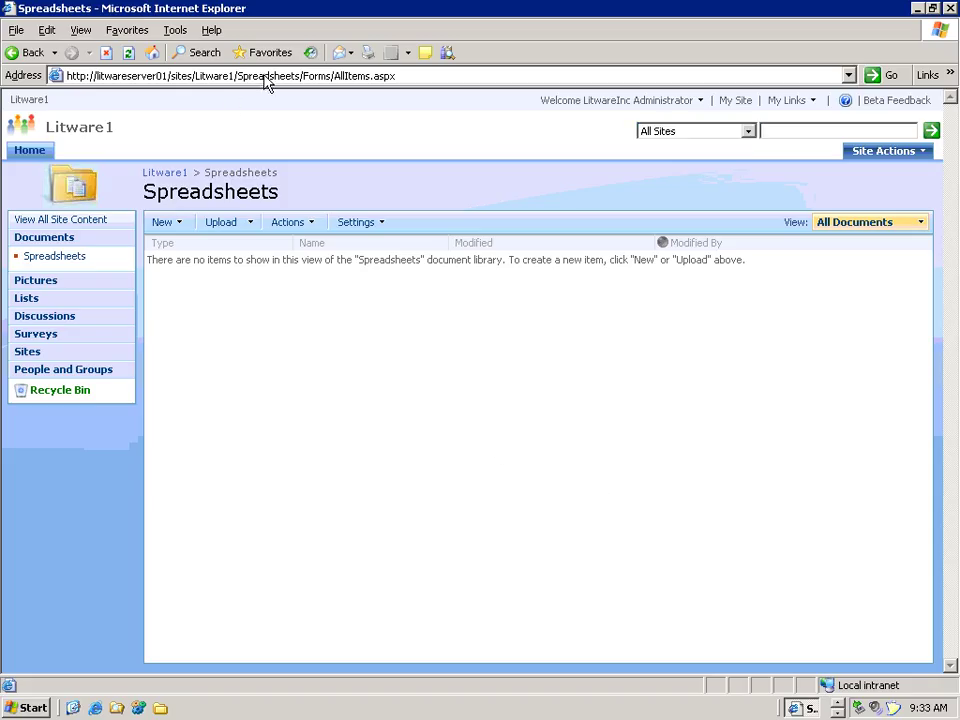
left_click(277, 76)
key("ctrl+c")
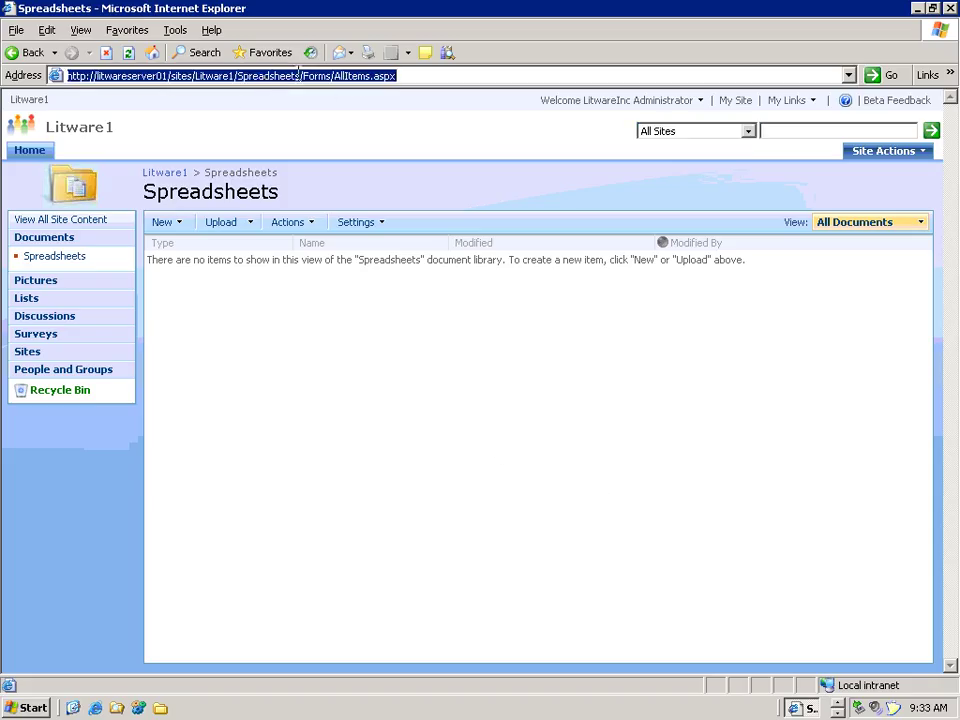
left_click_drag(300, 76, 4, 76)
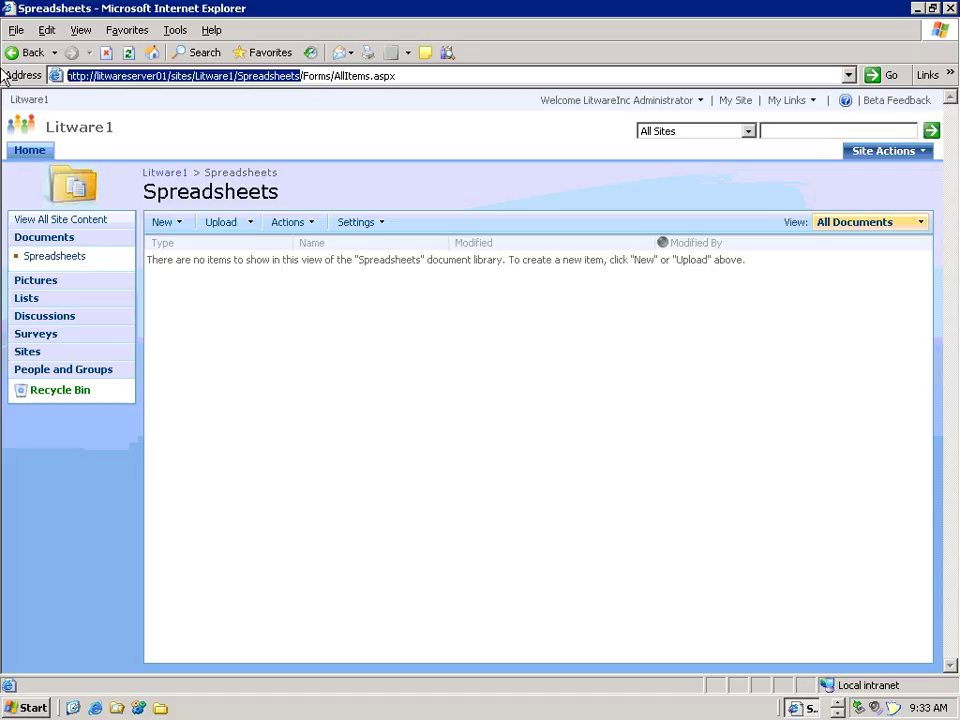
key("alt+Tab")
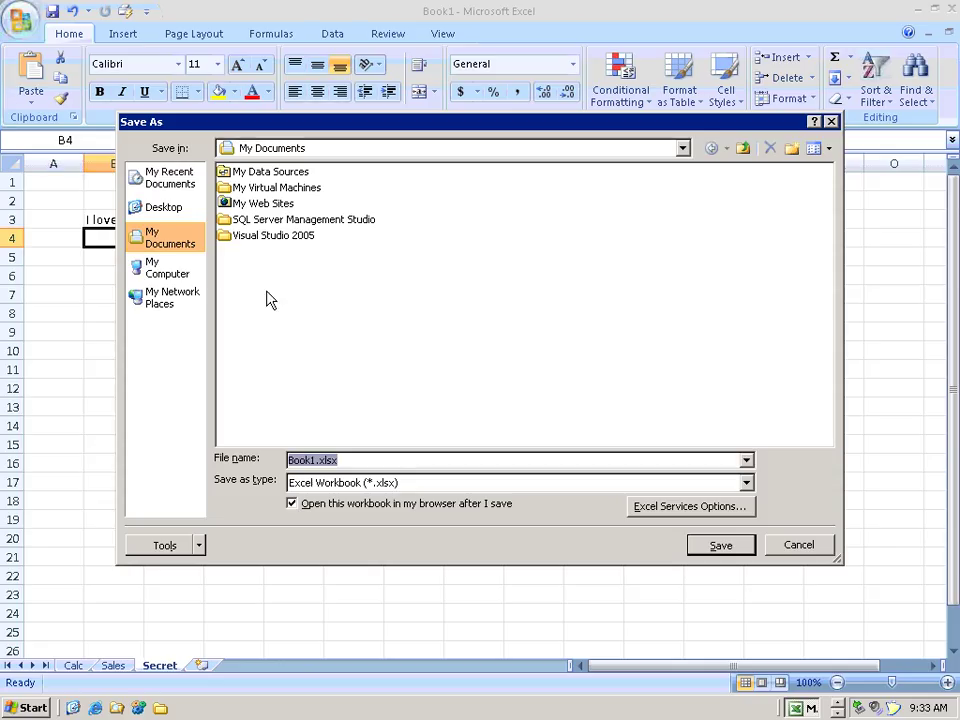
key("End")
key("alt+Tab")
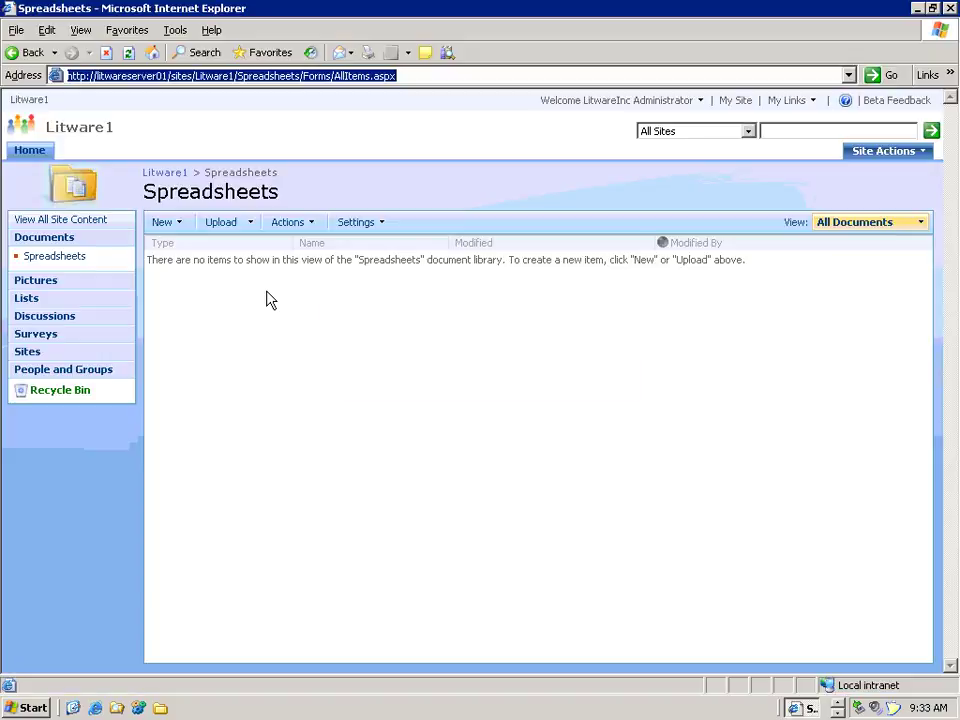
key("alt+Tab")
key("ctrl+v")
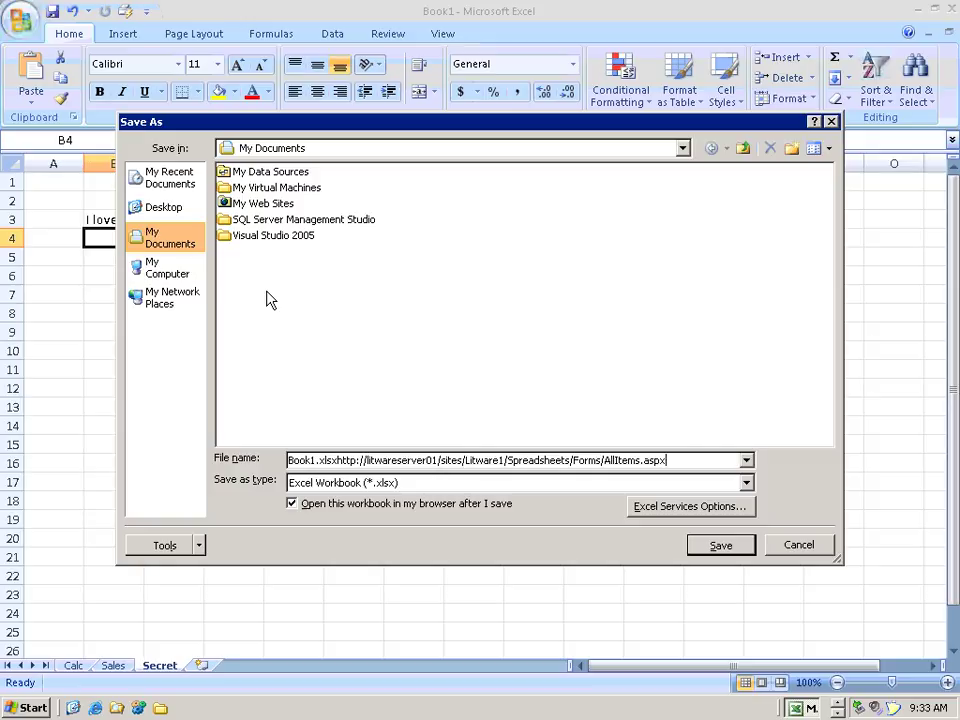
left_click(340, 460)
key("shift+Home")
key("BackSpace")
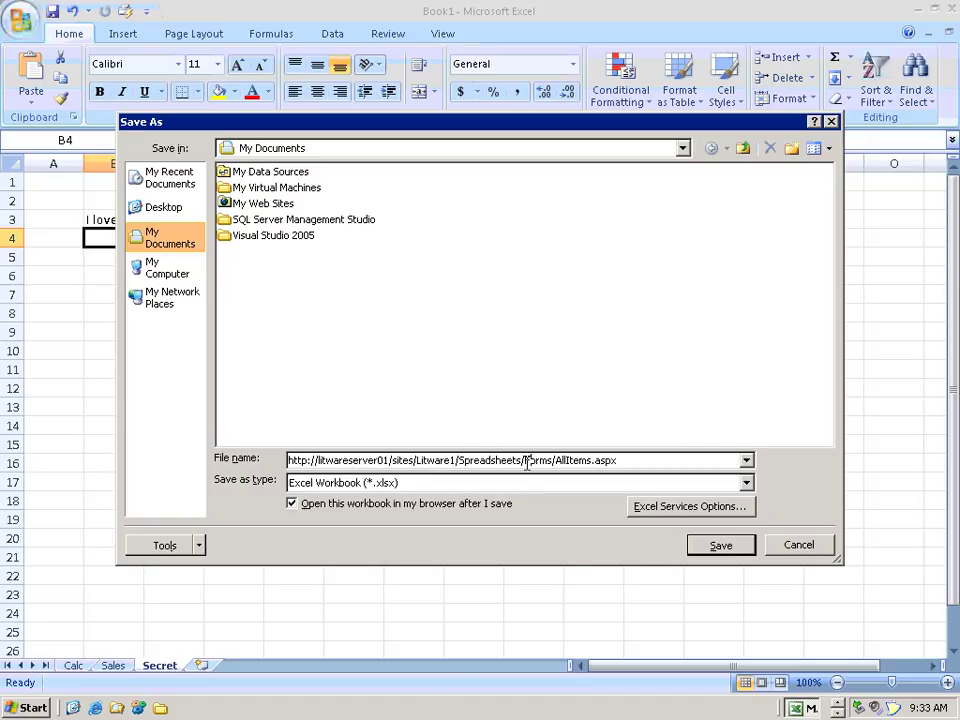
left_click_drag(525, 460, 793, 448)
key("BackSpace")
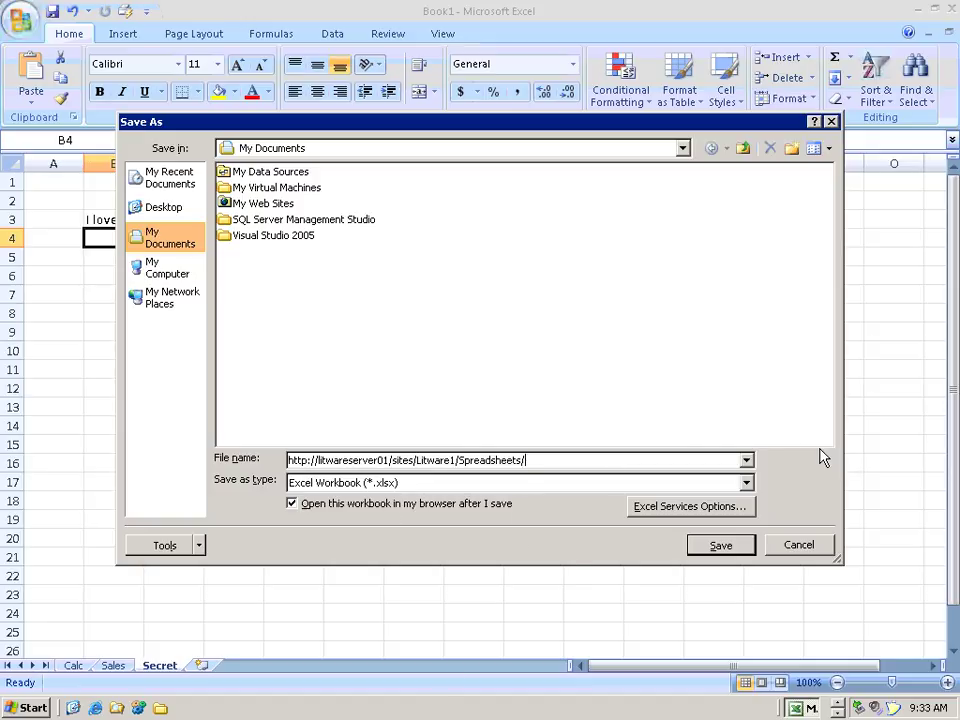
In the Excel Services options, show individual sheets in the browser and exclude the Secret sheet
left_click(692, 507)
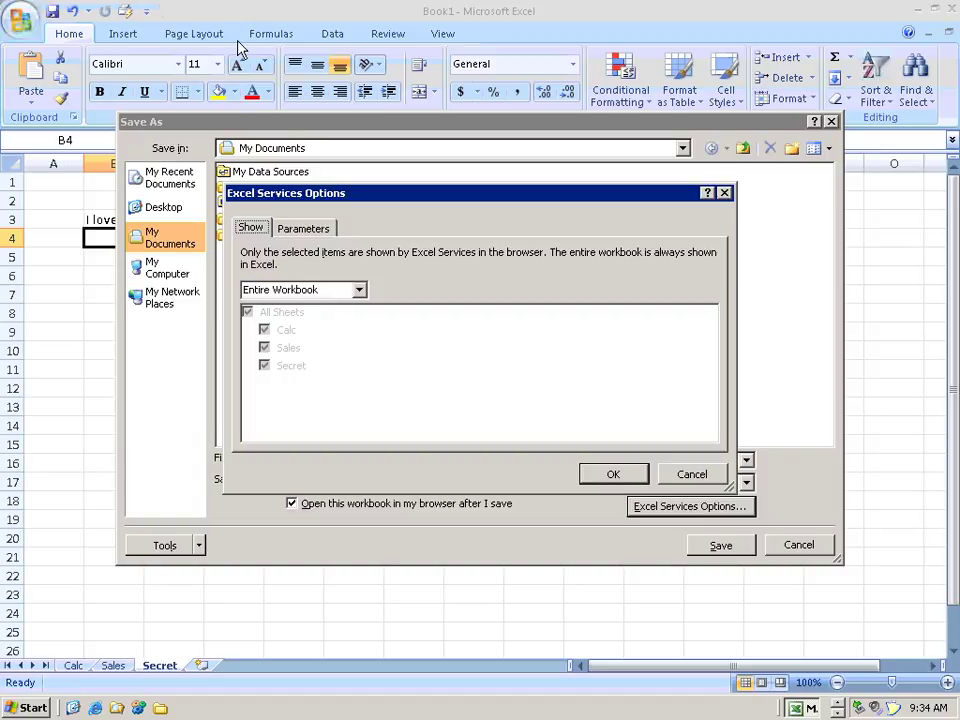
left_click_drag(376, 196, 469, 62)
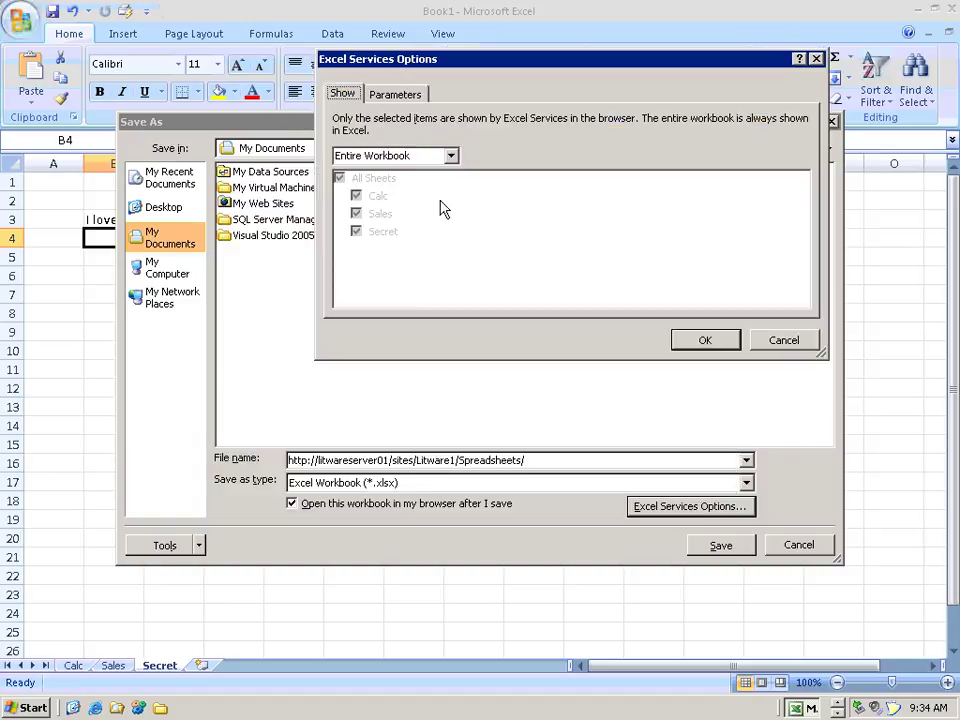
left_click(372, 155)
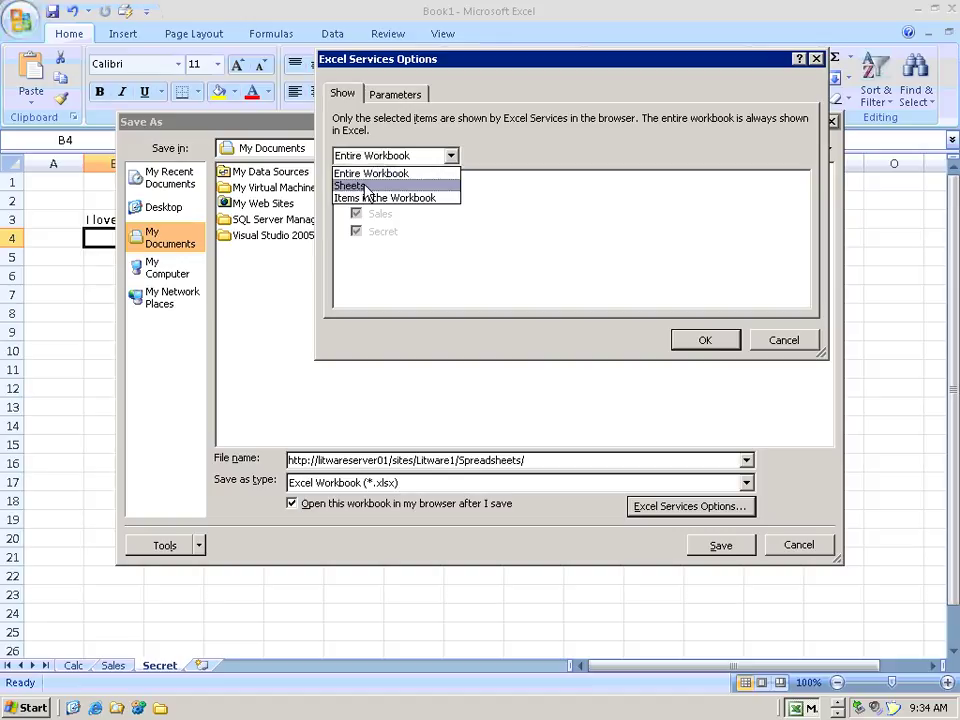
left_click(368, 192)
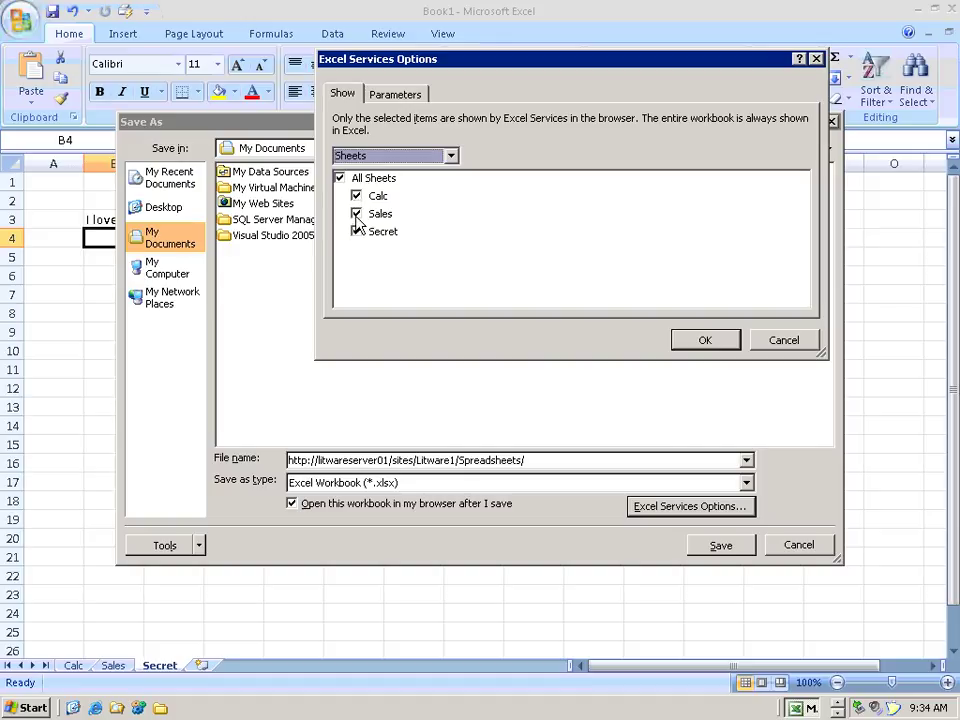
left_click(356, 231)
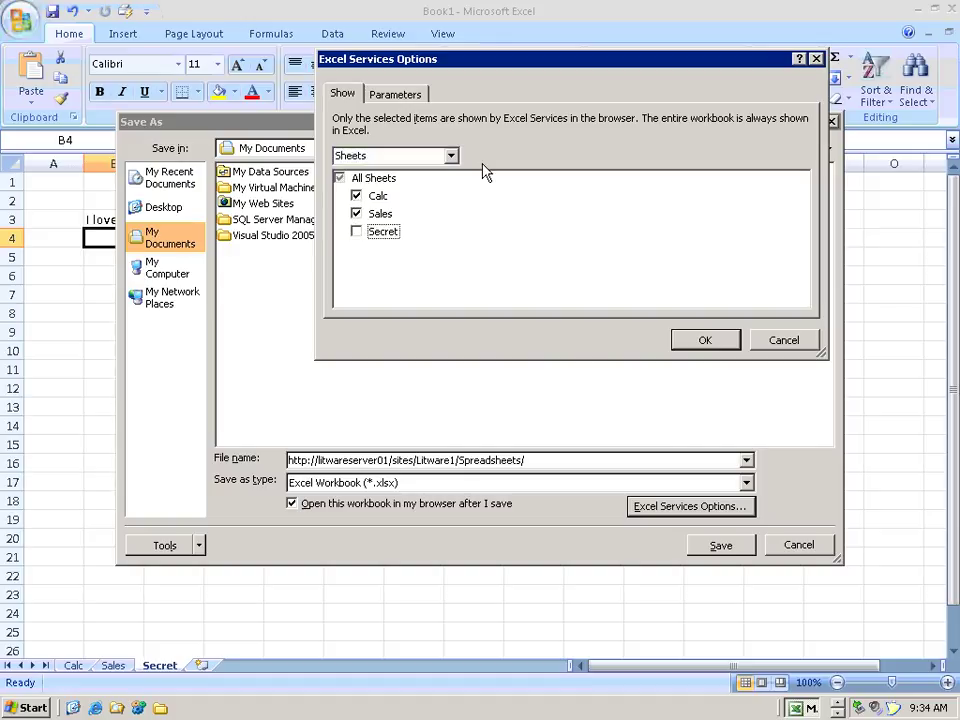
Add Loan, Rate and Years as editable Excel Services parameters and accept the options
left_click(397, 96)
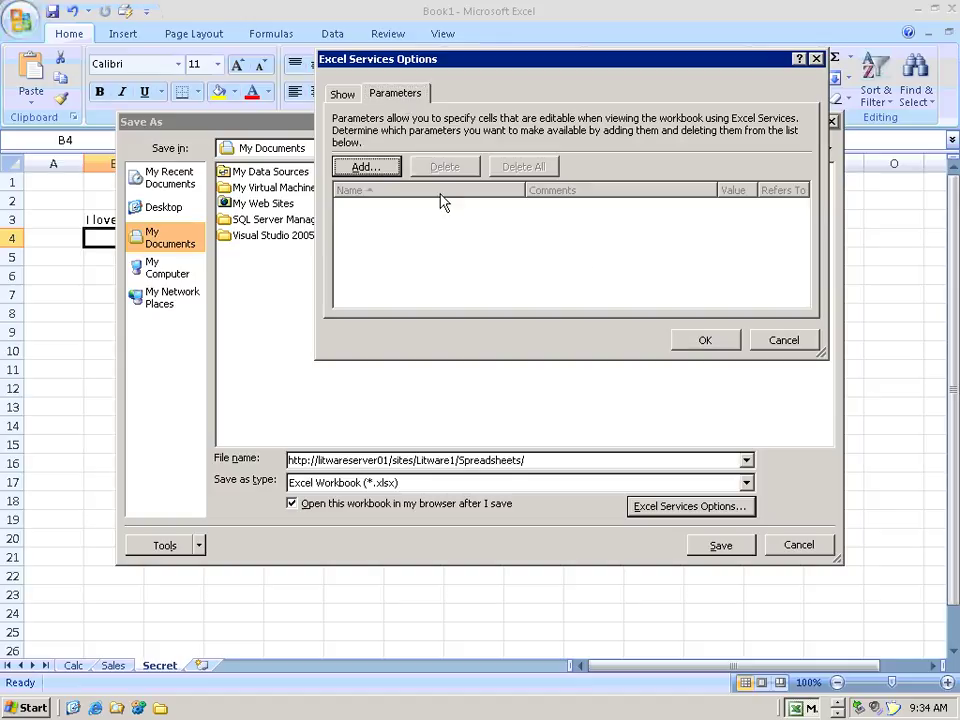
left_click(392, 168)
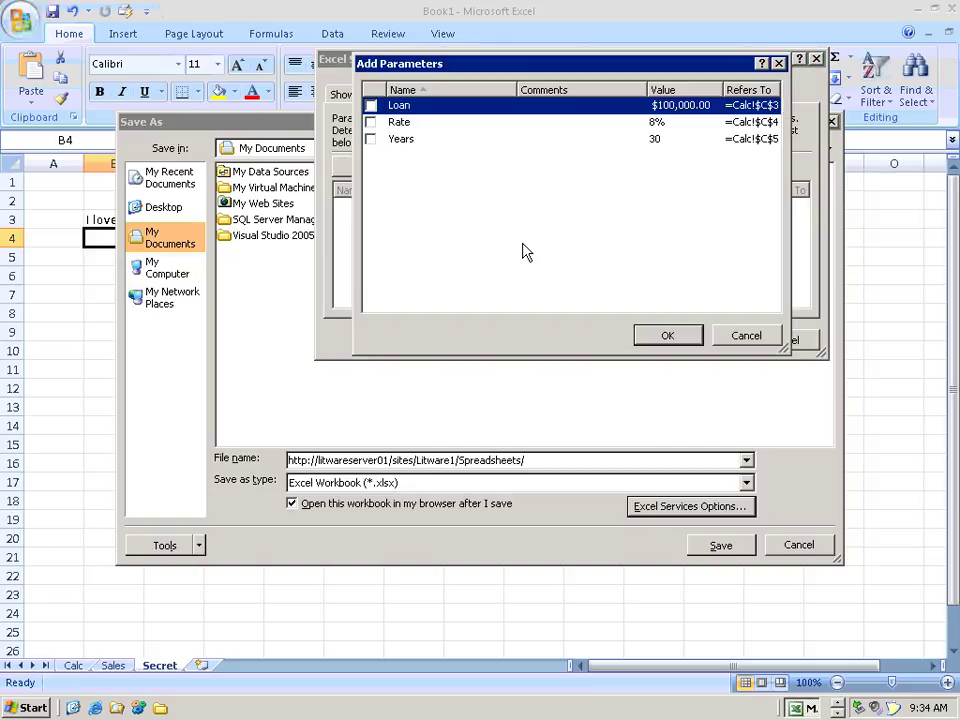
left_click(371, 105)
left_click(371, 122)
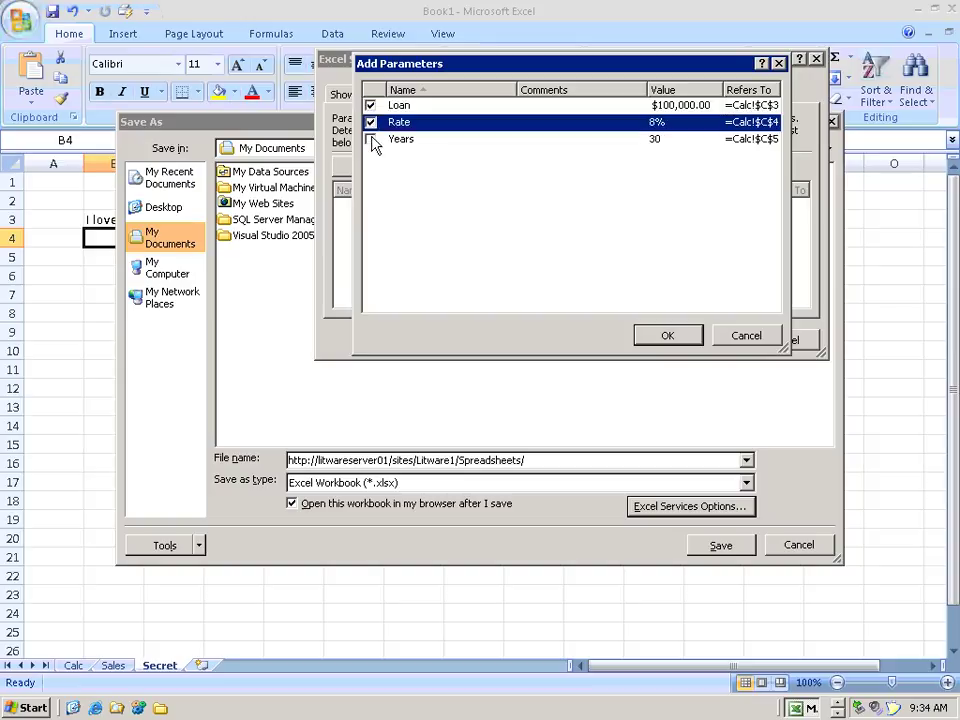
left_click(372, 140)
left_click(371, 140)
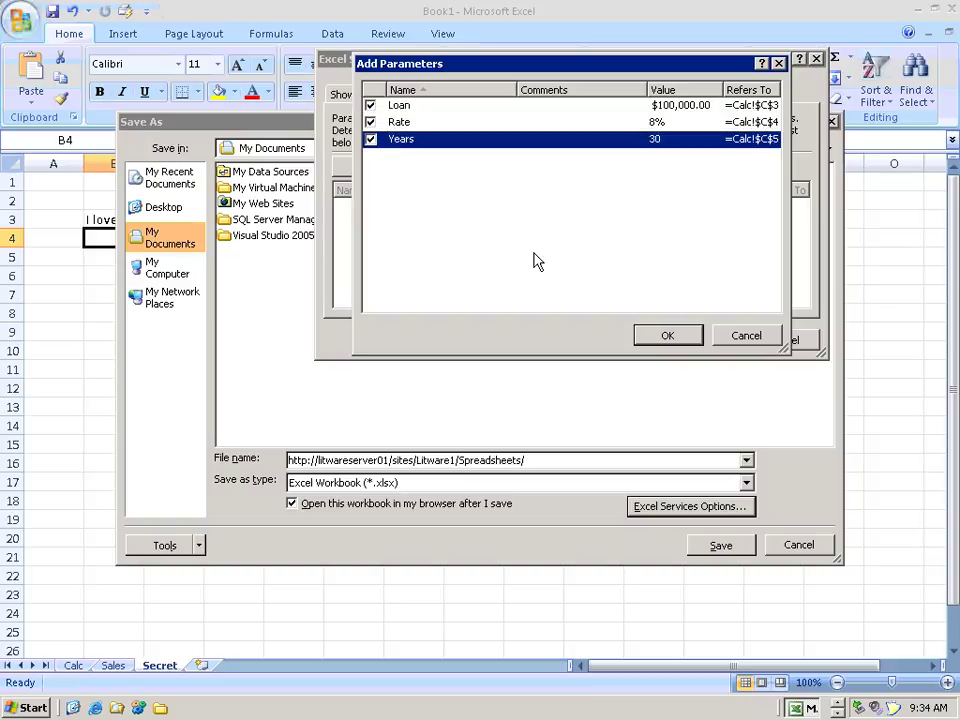
left_click(660, 338)
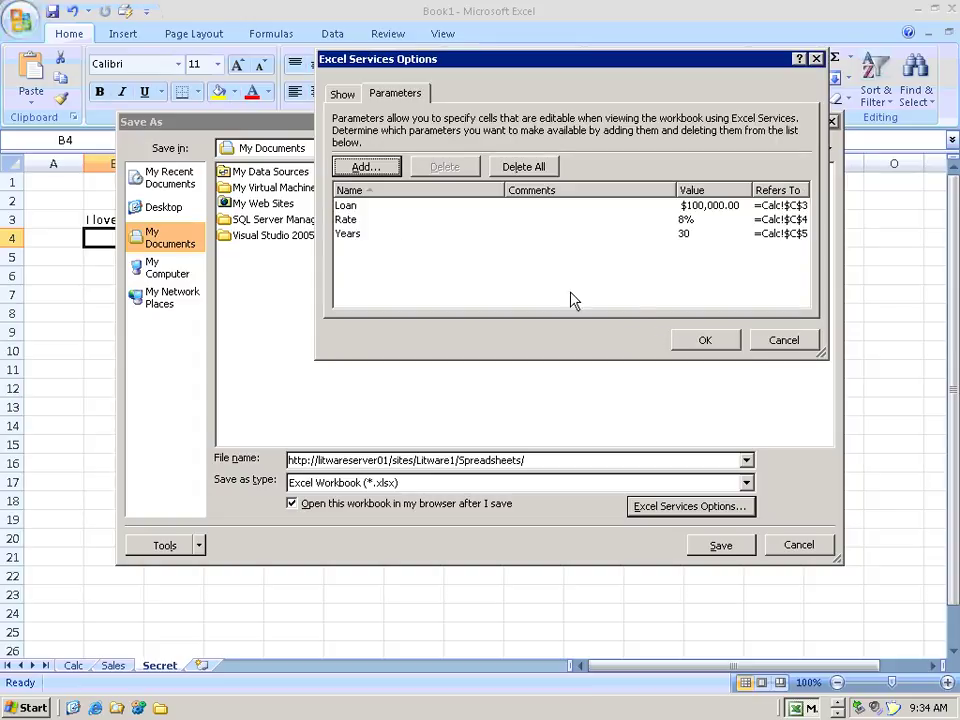
left_click(707, 342)
Name the workbook MySheet and save it to the Spreadsheets library
left_click(543, 461)
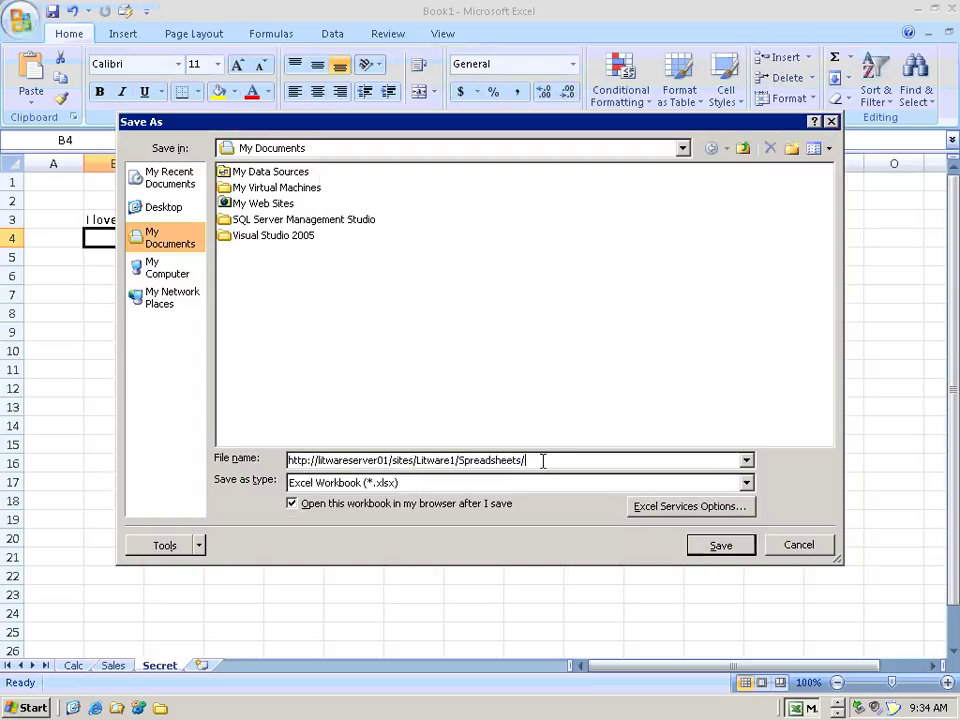
type("MyShee")
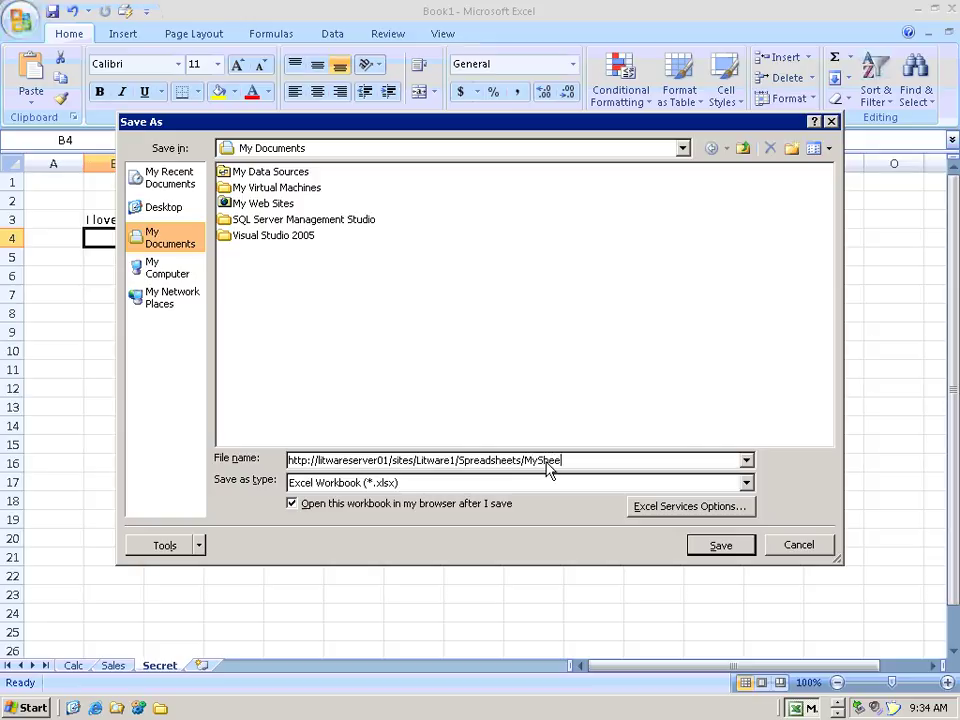
type("t")
left_click(724, 545)
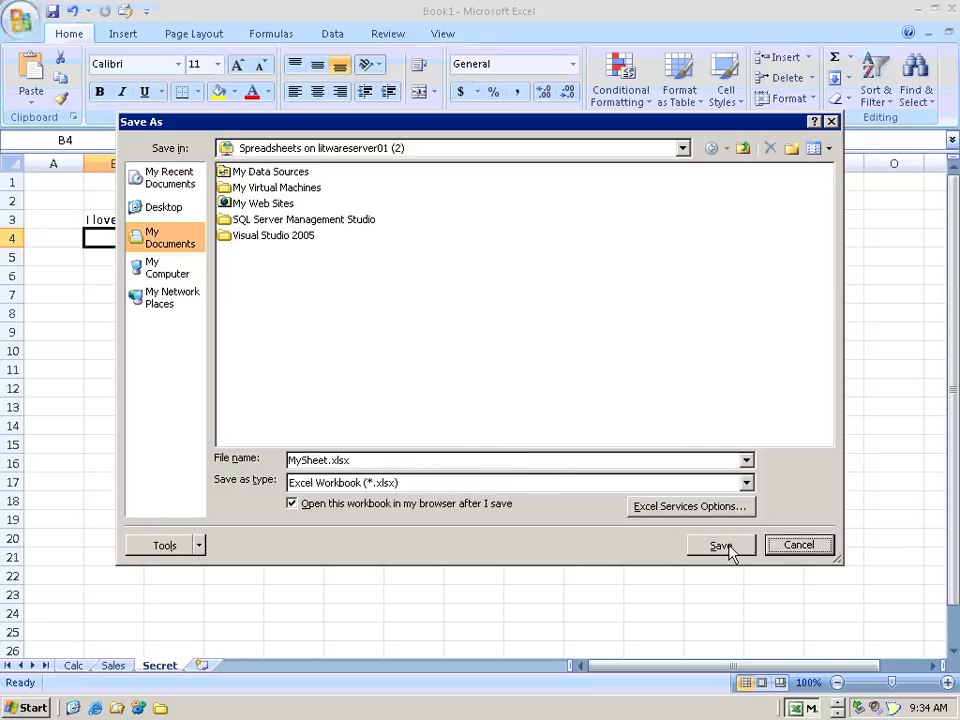
left_click(722, 546)
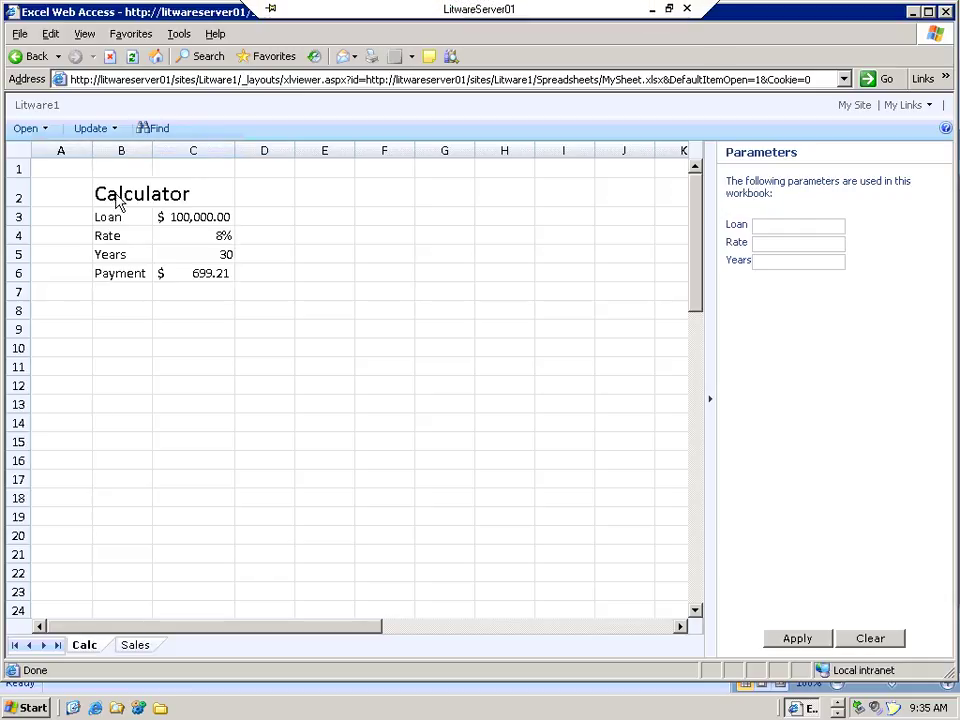
left_click(45, 130)
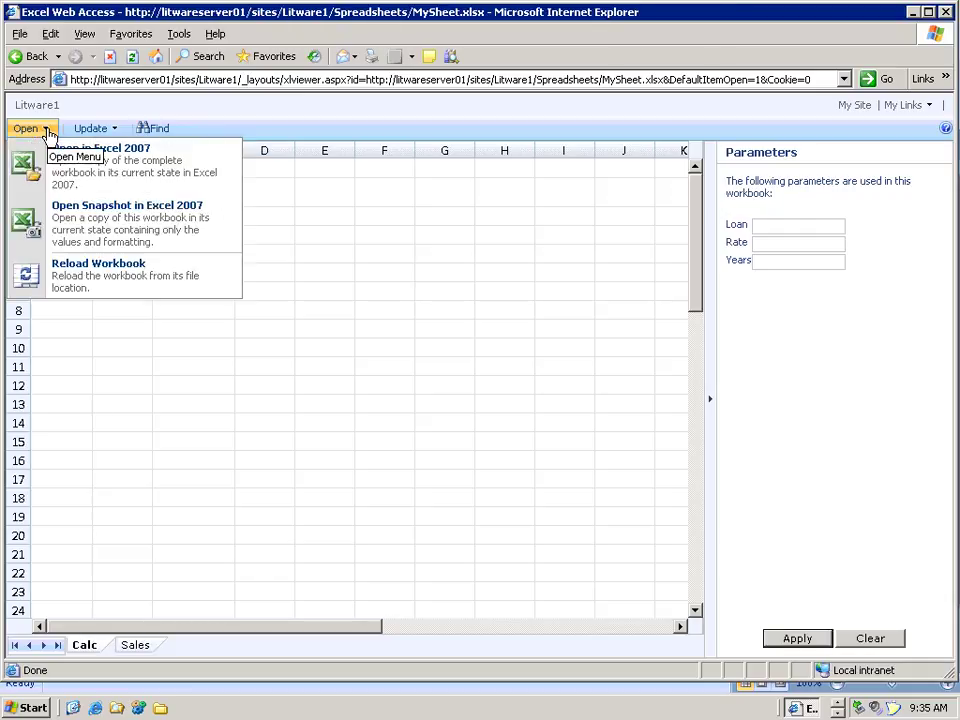
left_click(387, 223)
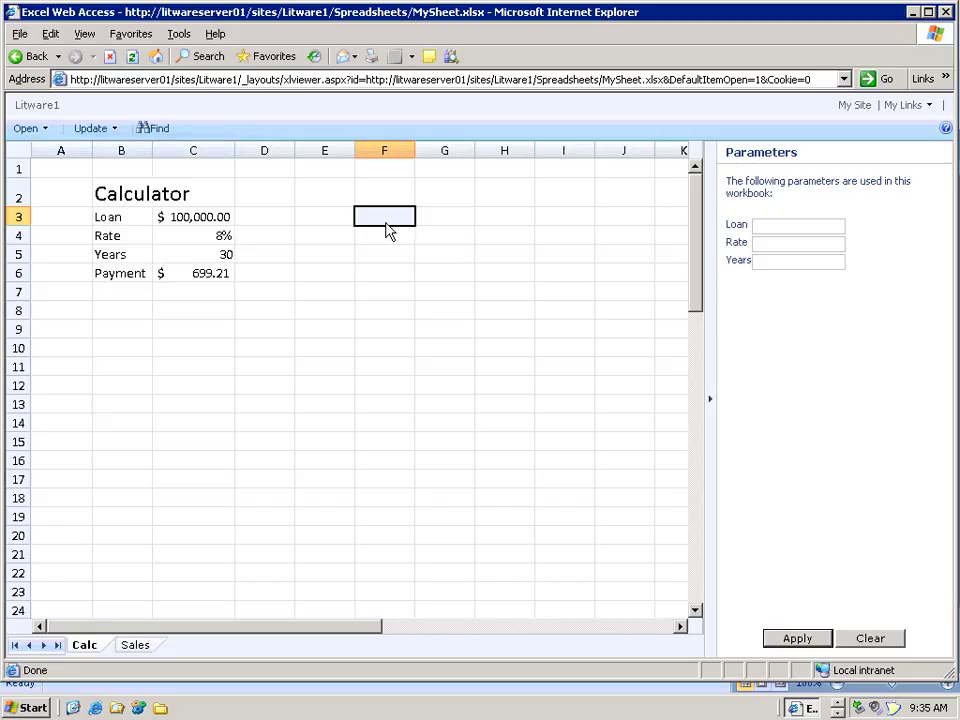
Apply the parameters Loan 250000, Rate .09 and Years 15 to recalculate the published Calculator
left_click(776, 225)
type("250000")
key("Tab")
type(".09")
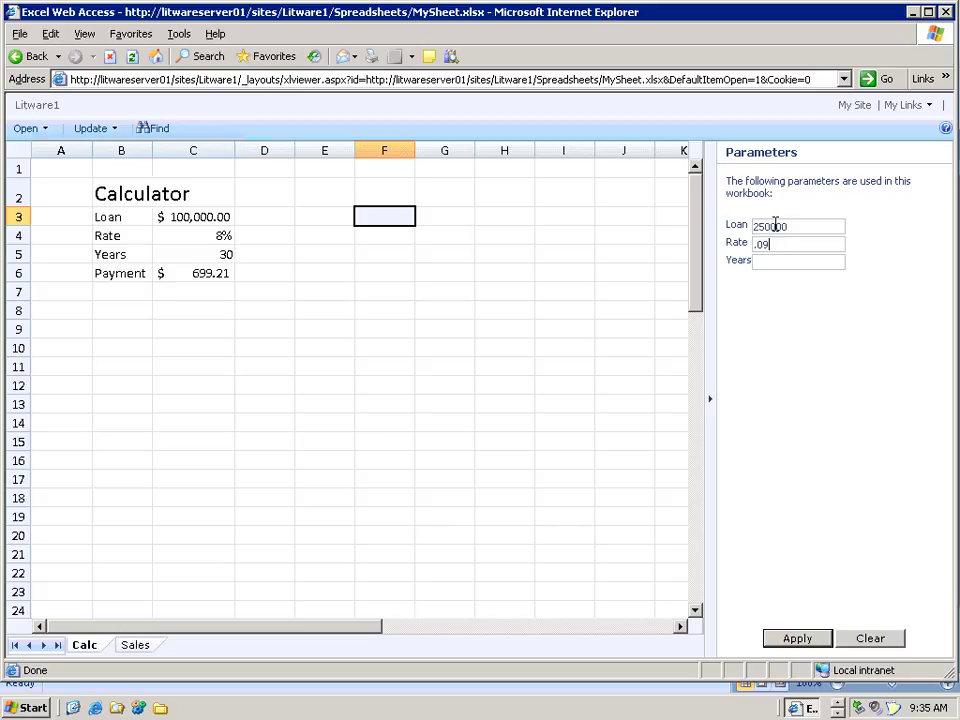
key("Tab")
type("15")
left_click(798, 638)
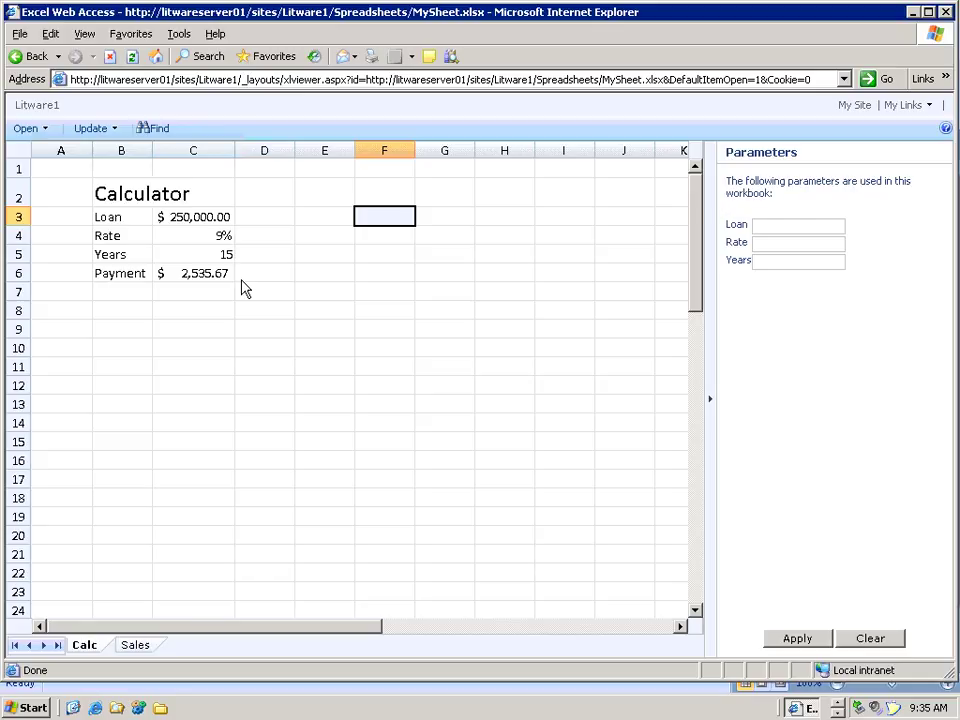
View the published Sales sheet and inspect the East and South figures in C3 and C4
left_click(135, 646)
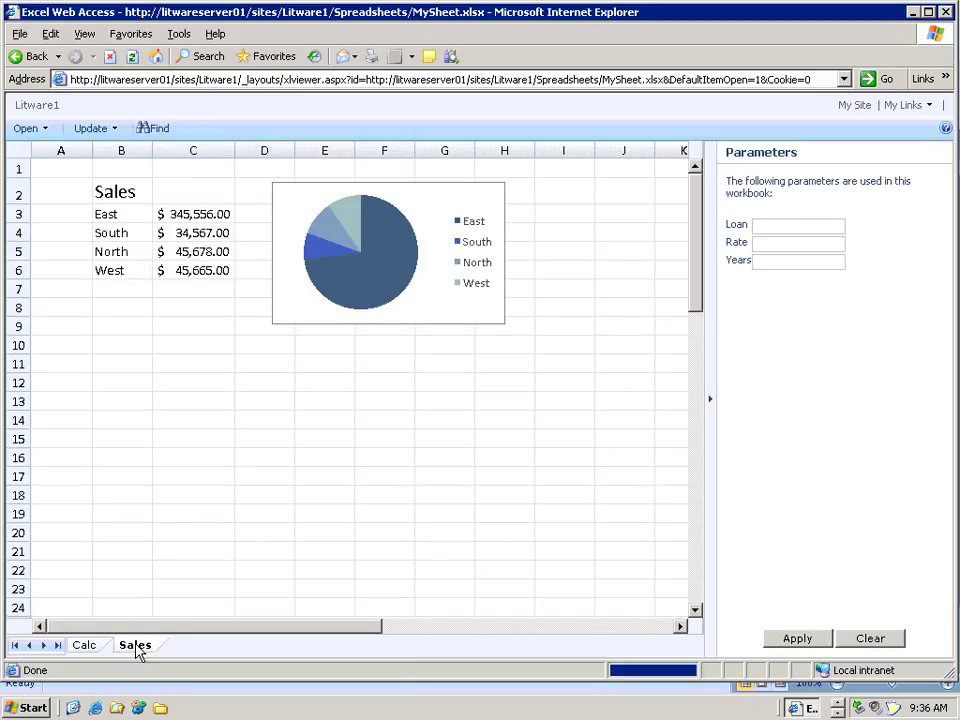
left_click(185, 214)
left_click(185, 237)
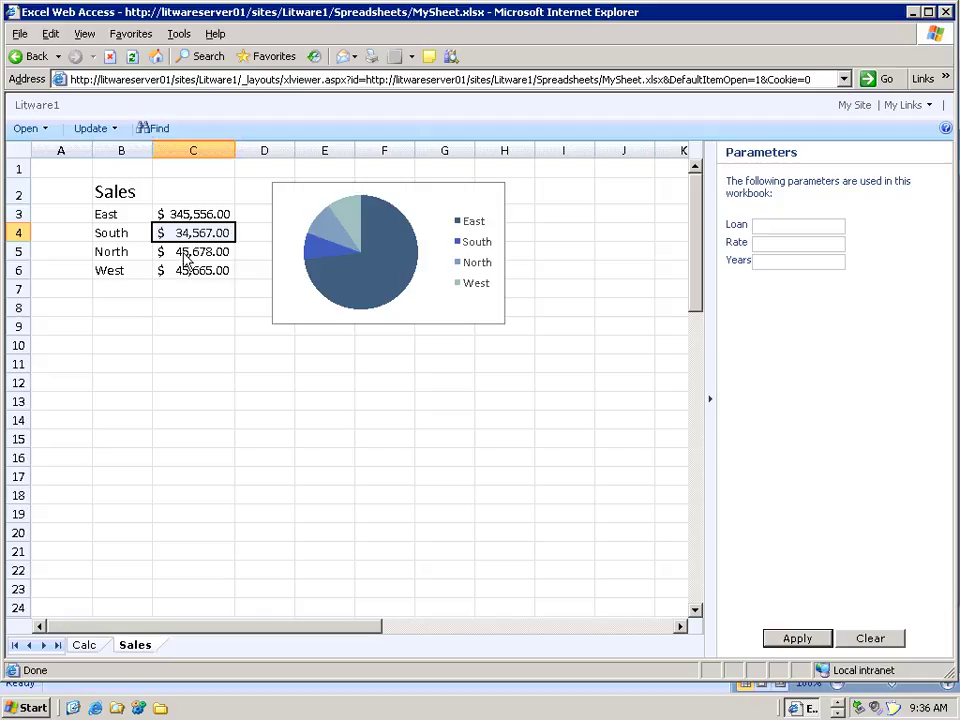
Inspect the West figure in C6 of the published Sales sheet and review the options for opening the workbook
left_click(200, 270)
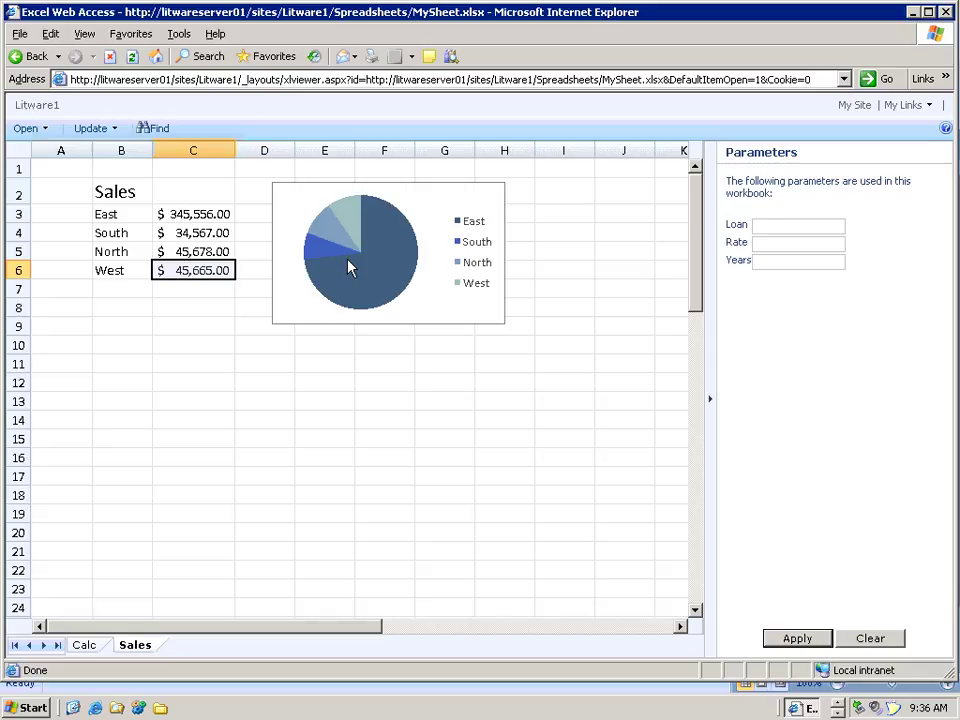
left_click(44, 128)
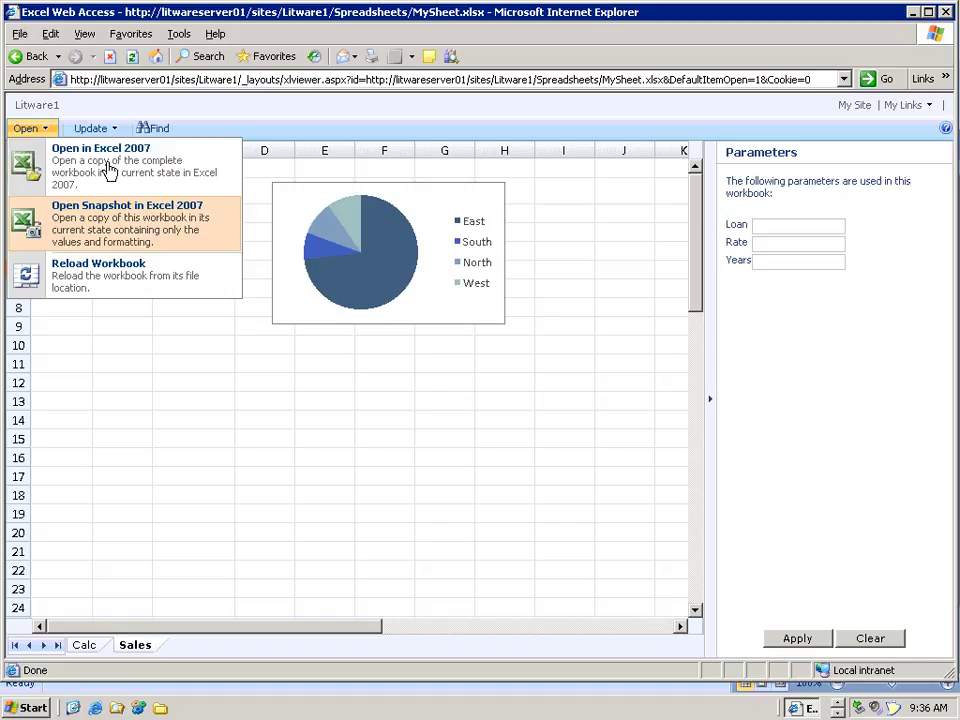
left_click(37, 108)
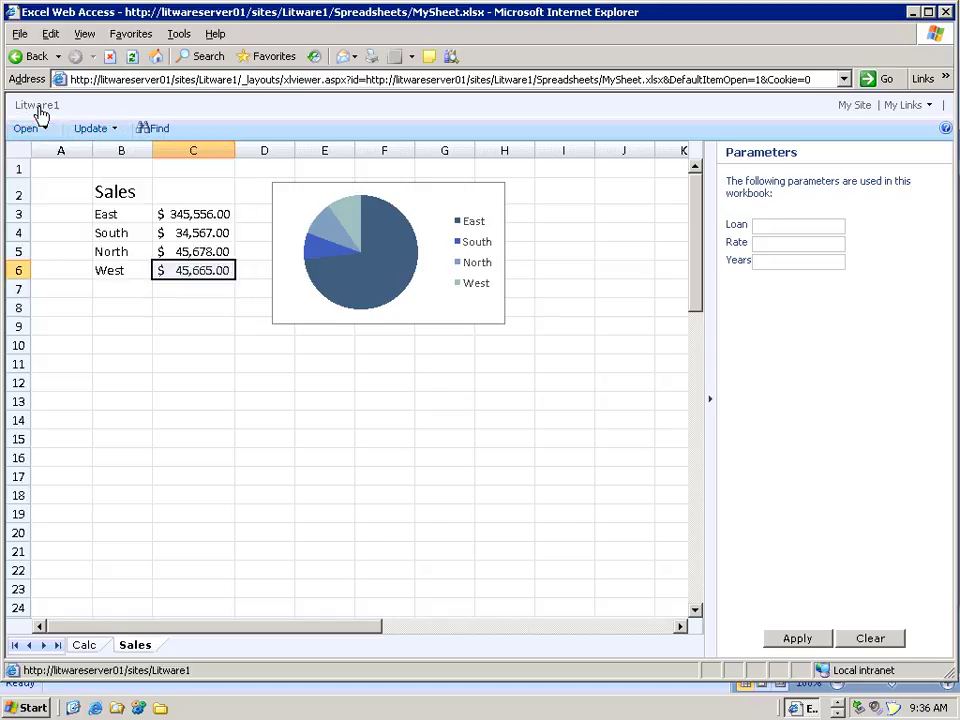
Go to the Spreadsheets library from the Litware1 home page and open MySheet as read-only in Excel
left_click(37, 108)
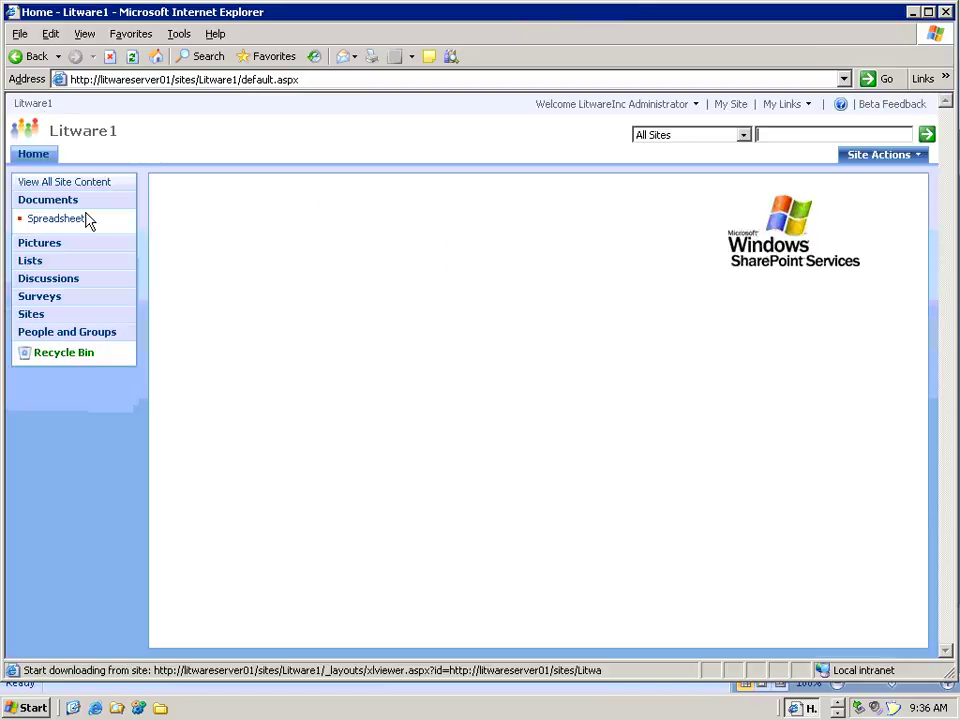
left_click(67, 223)
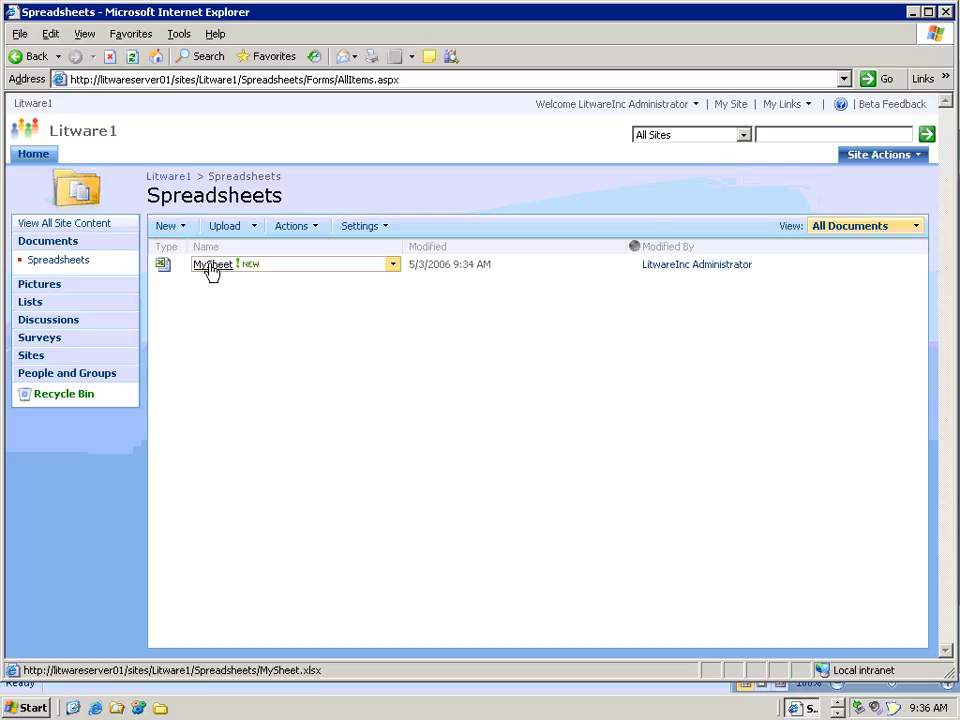
left_click(211, 266)
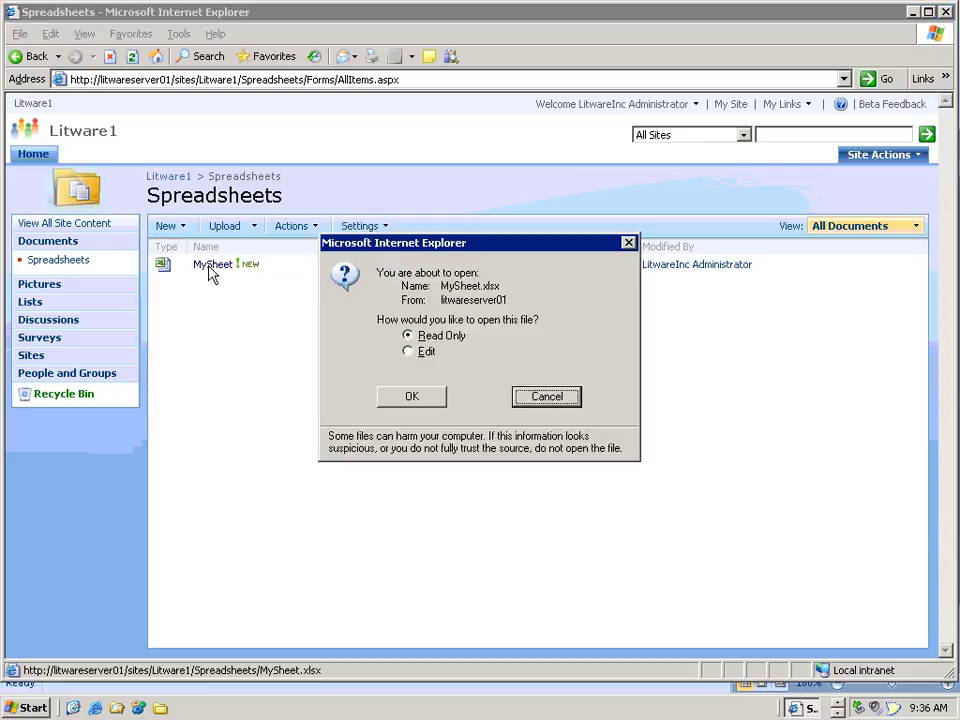
left_click(428, 398)
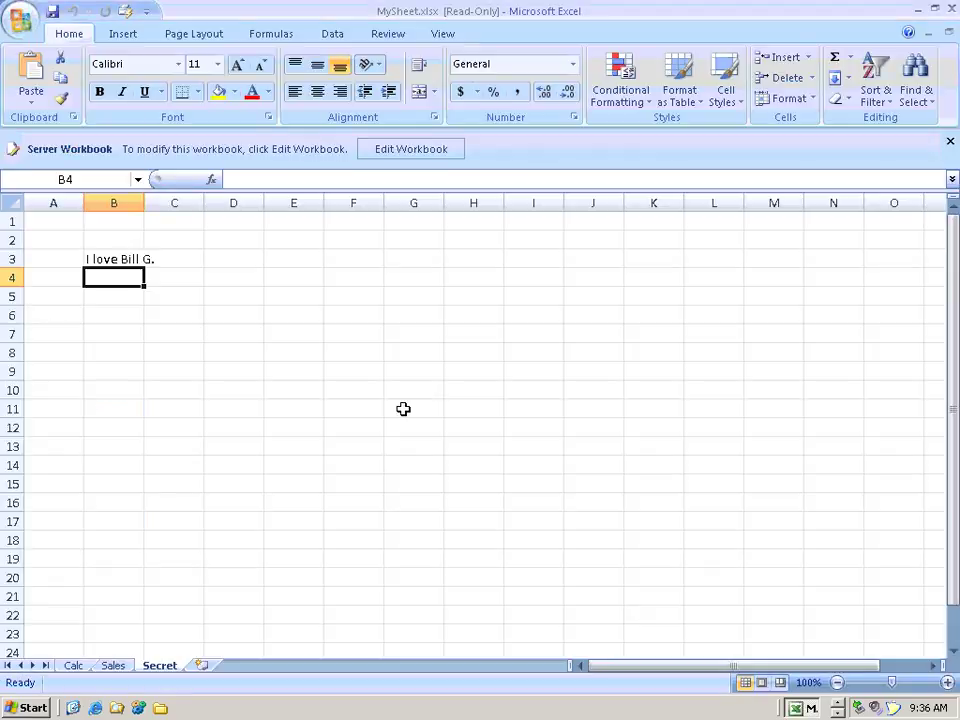
Close the MySheet workbook without saving changes and exit Excel
left_click(20, 20)
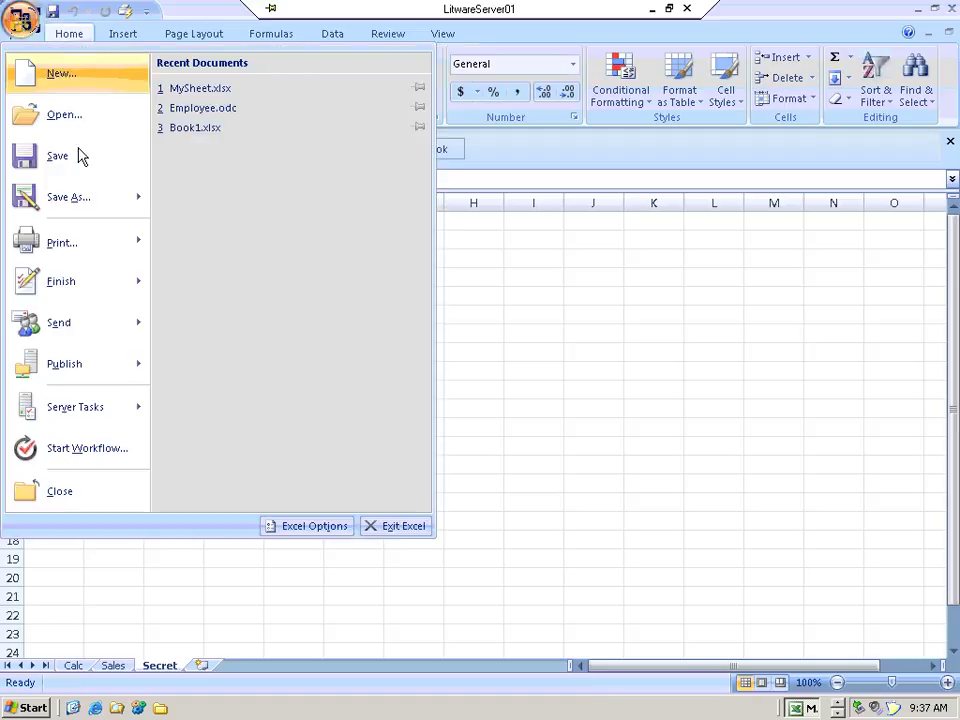
left_click(112, 503)
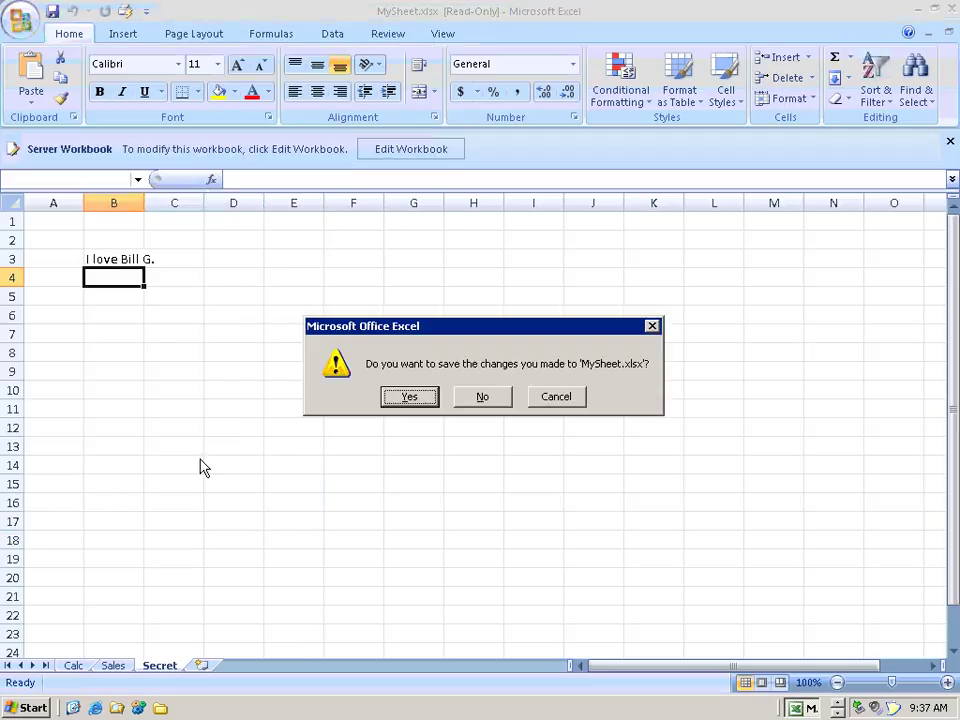
left_click(479, 399)
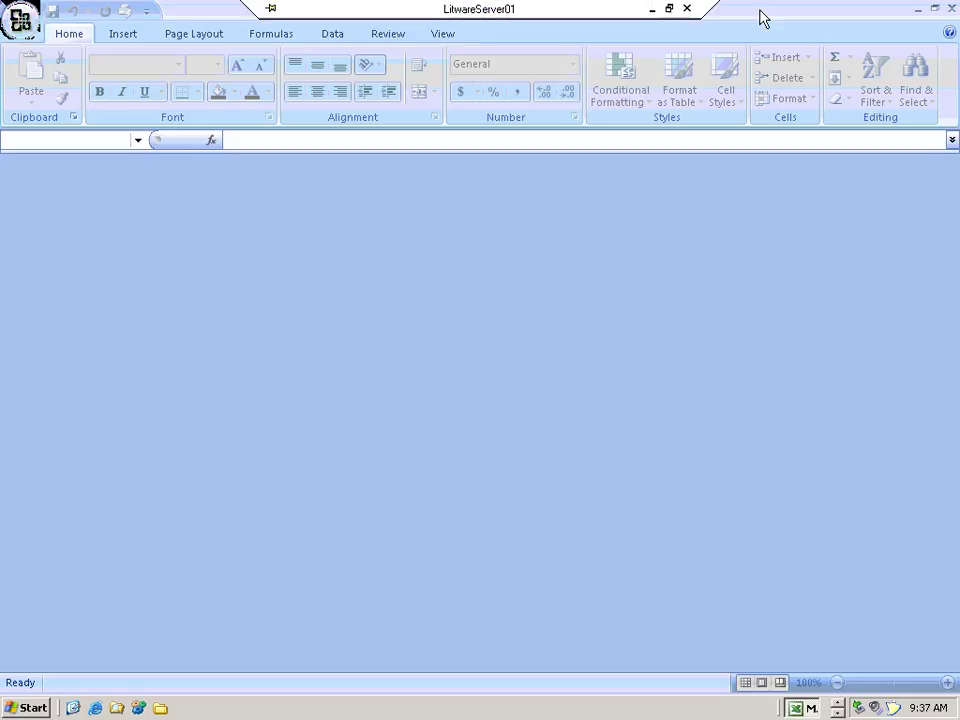
left_click(952, 9)
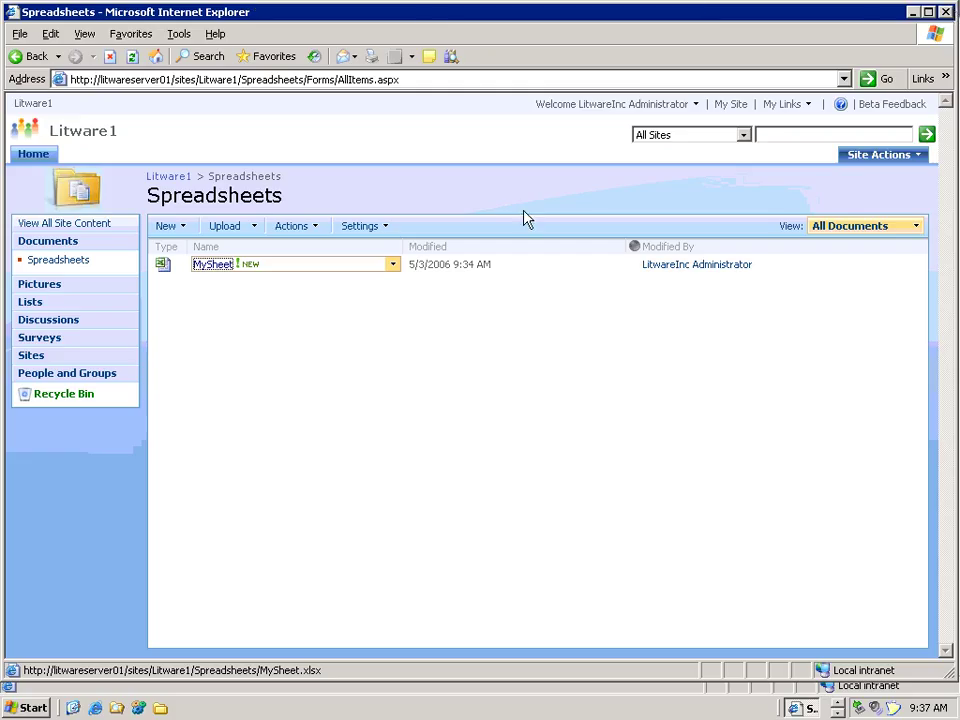
Set the Spreadsheets library's advanced settings to display browser-enabled documents as a Web page, and accept the change
left_click(393, 236)
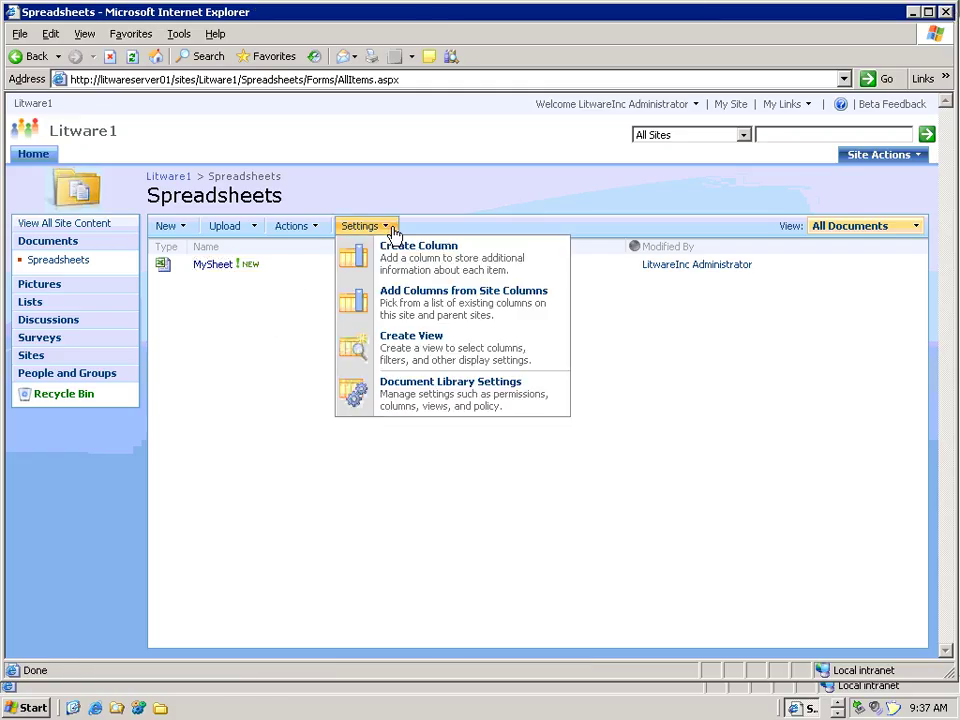
left_click(450, 405)
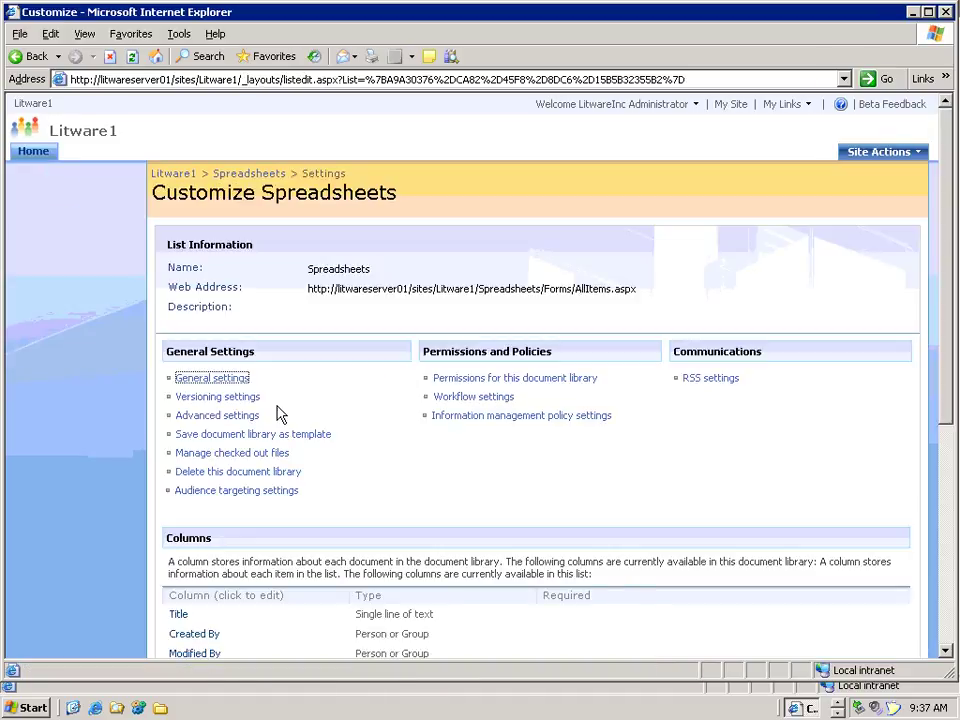
left_click(240, 417)
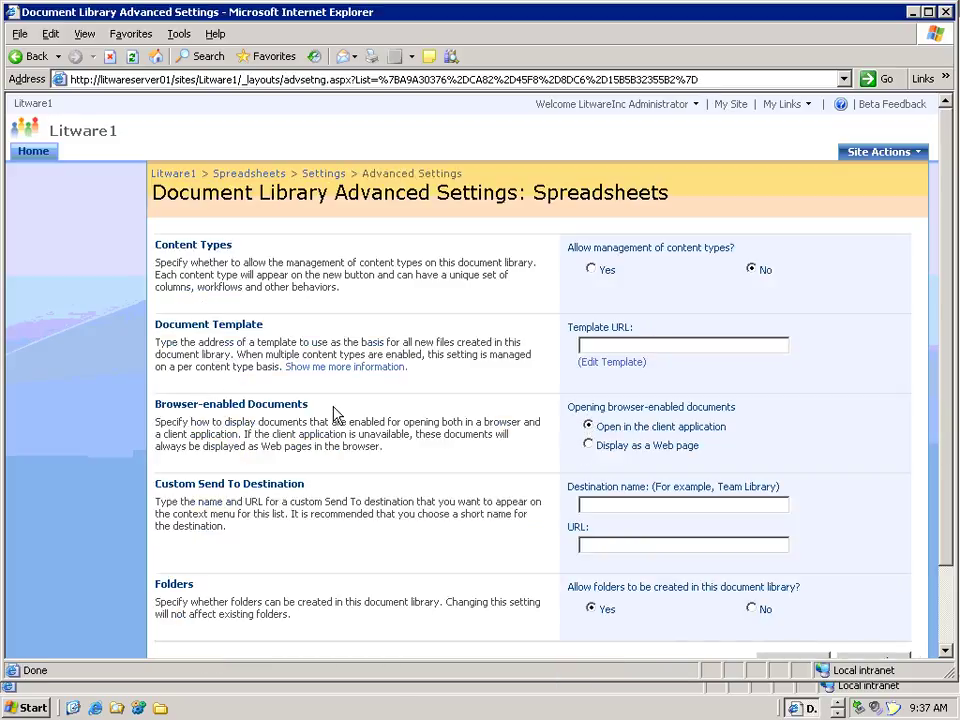
left_click(589, 446)
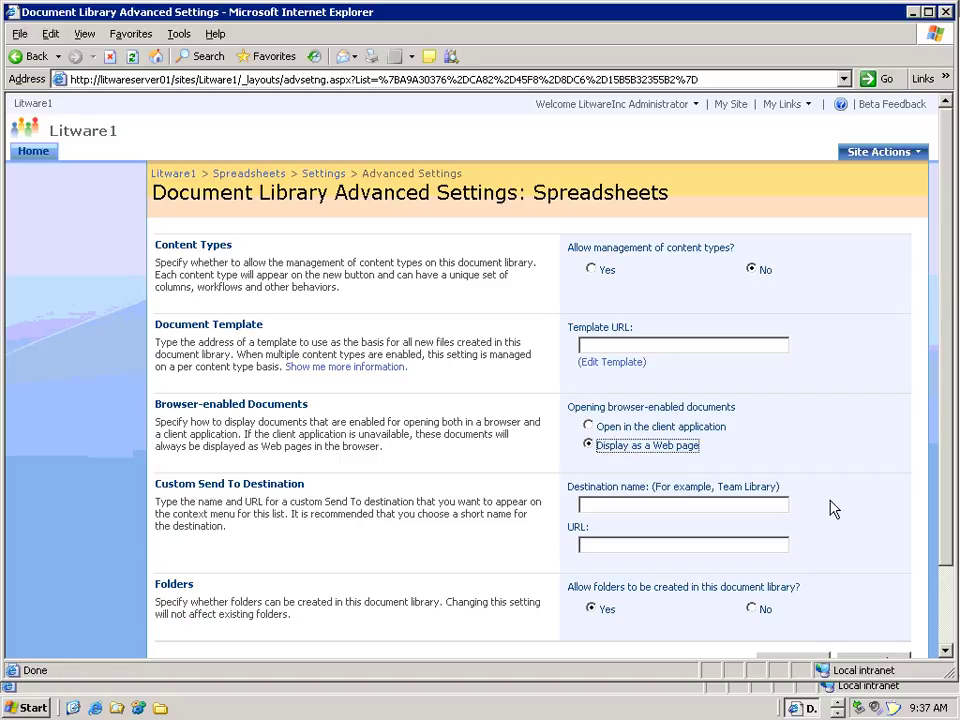
left_click(946, 652)
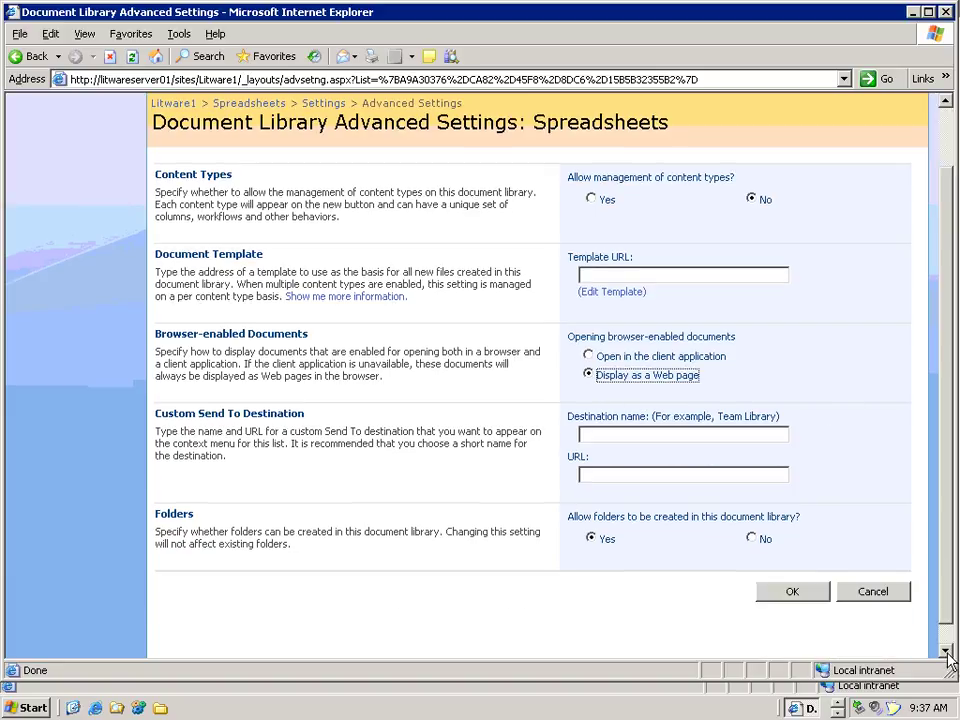
left_click(792, 592)
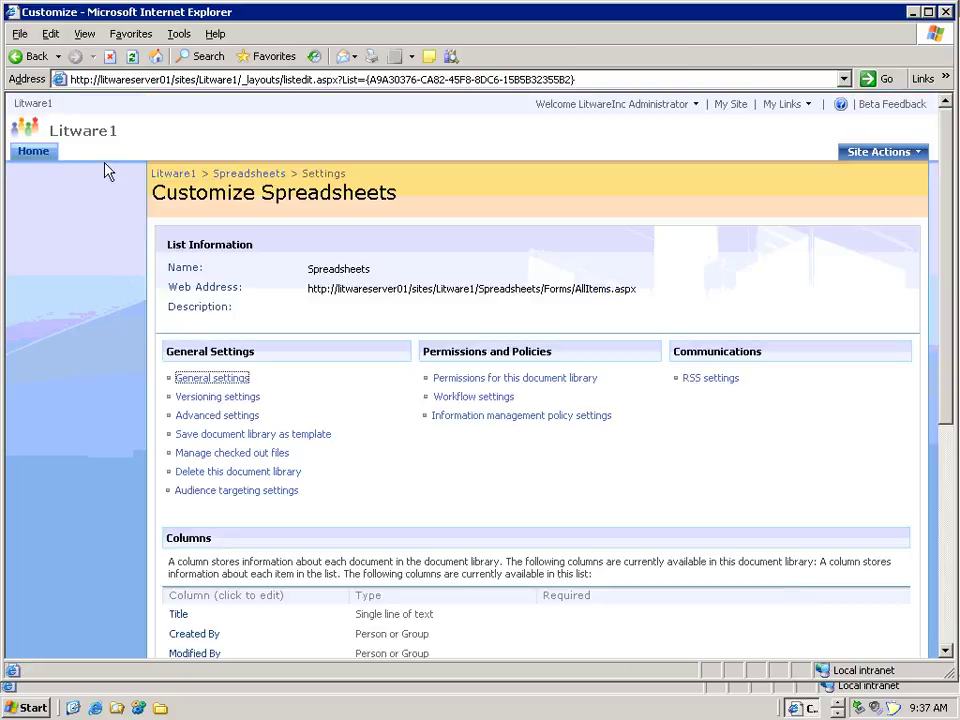
Open MySheet from the Spreadsheets library to test its browser display, and return to the Litware1 home page
left_click(272, 175)
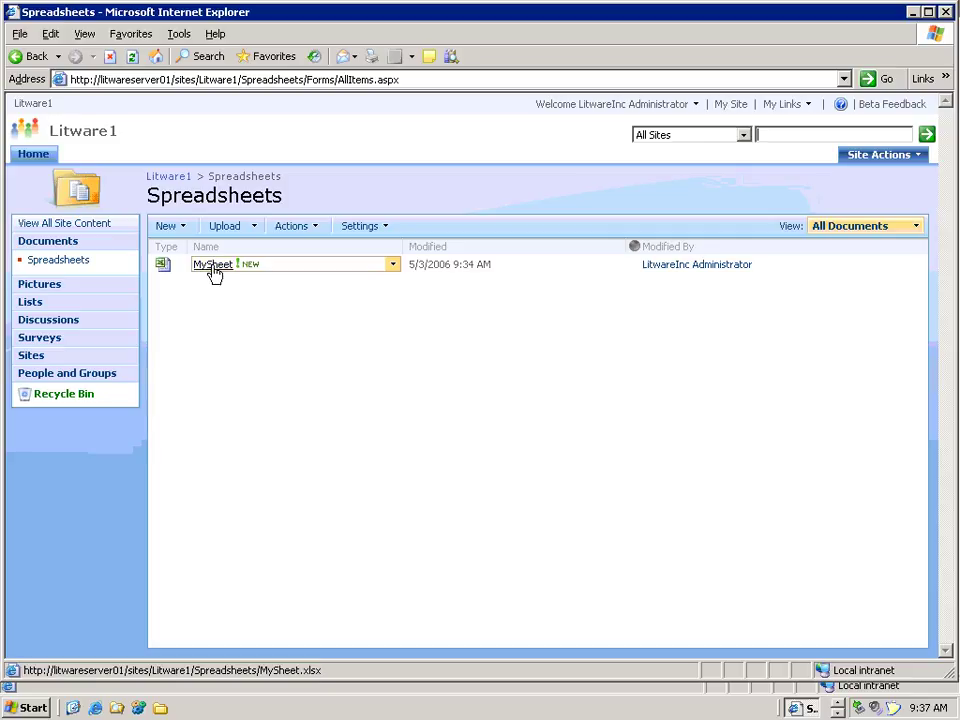
left_click(213, 268)
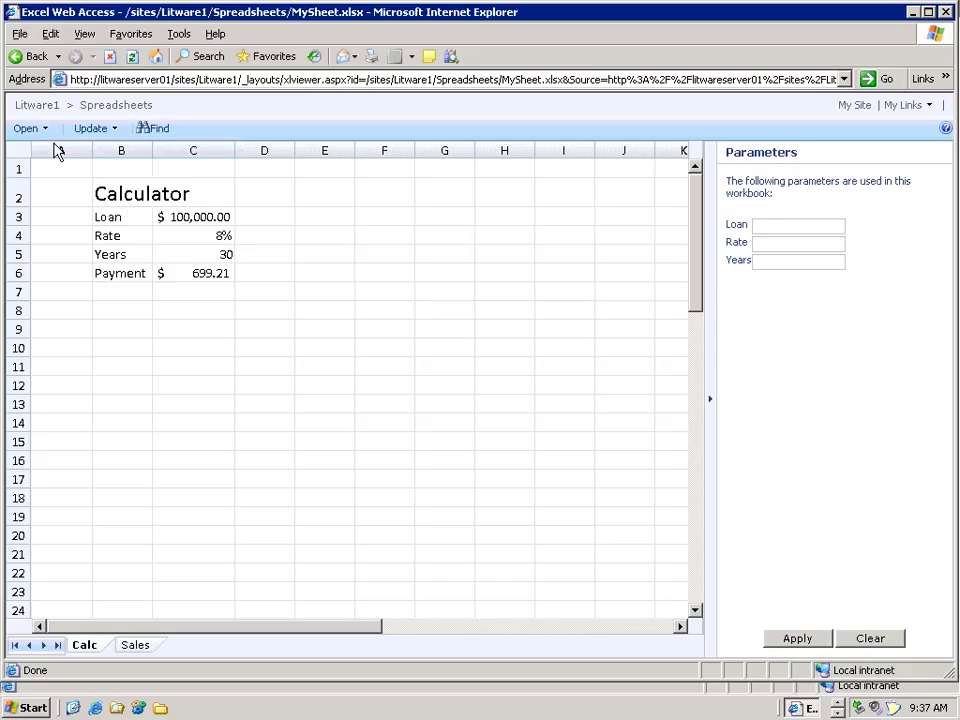
left_click(31, 106)
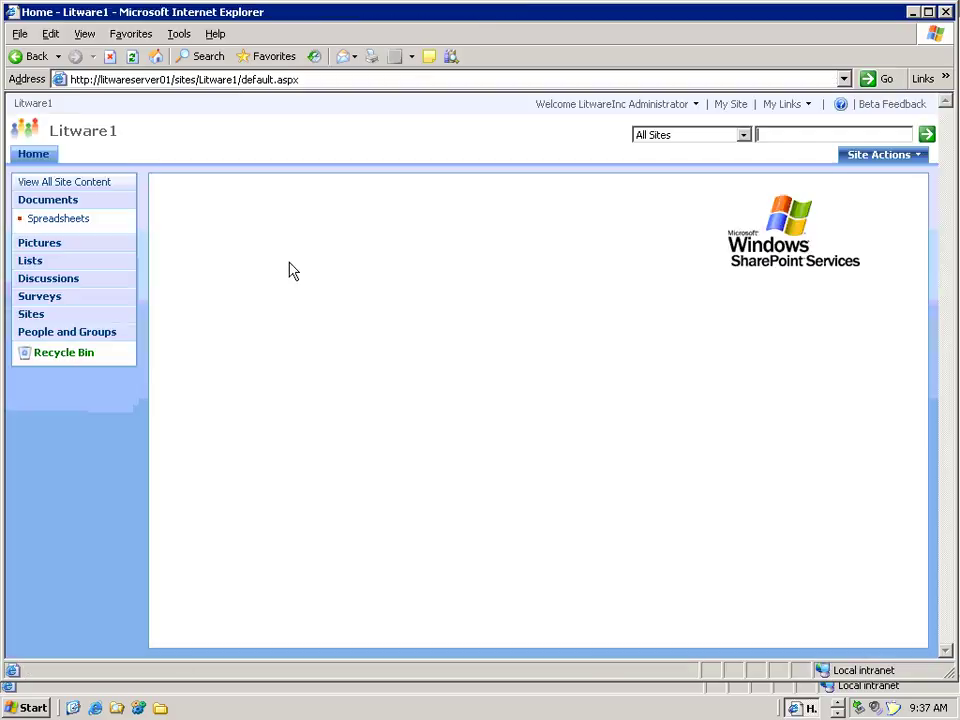